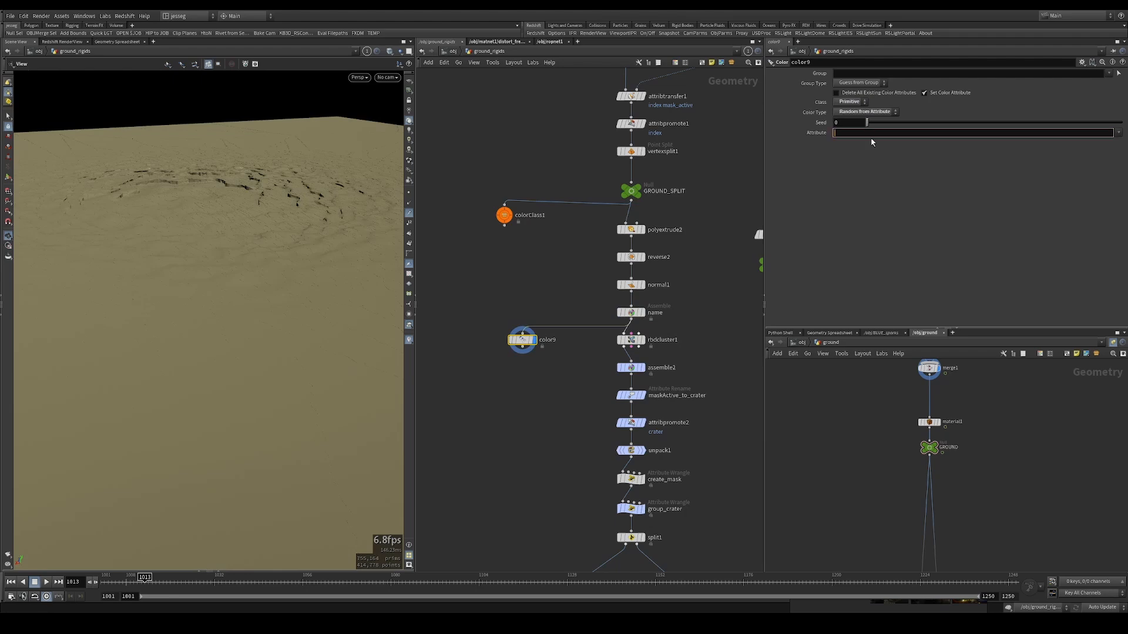
# - Color the ground pieces randomly by the name attribute on color9 and review the Assemble node's output prefix
pyautogui.write('name')
pyautogui.press('Return')
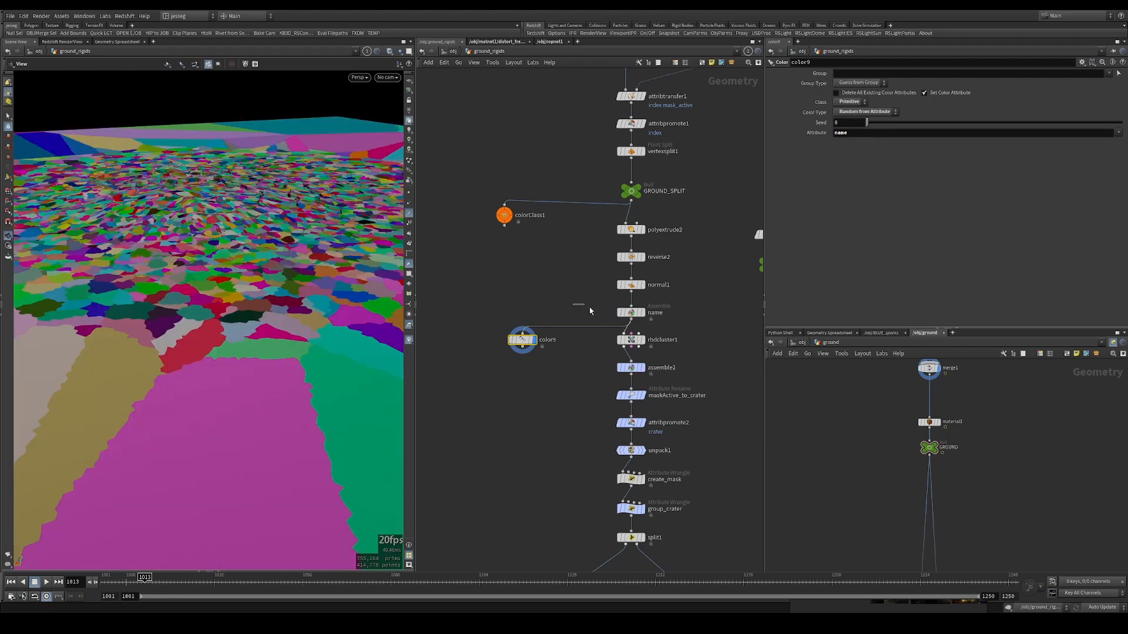
pyautogui.click(632, 312)
pyautogui.scroll(3, 652, 321)
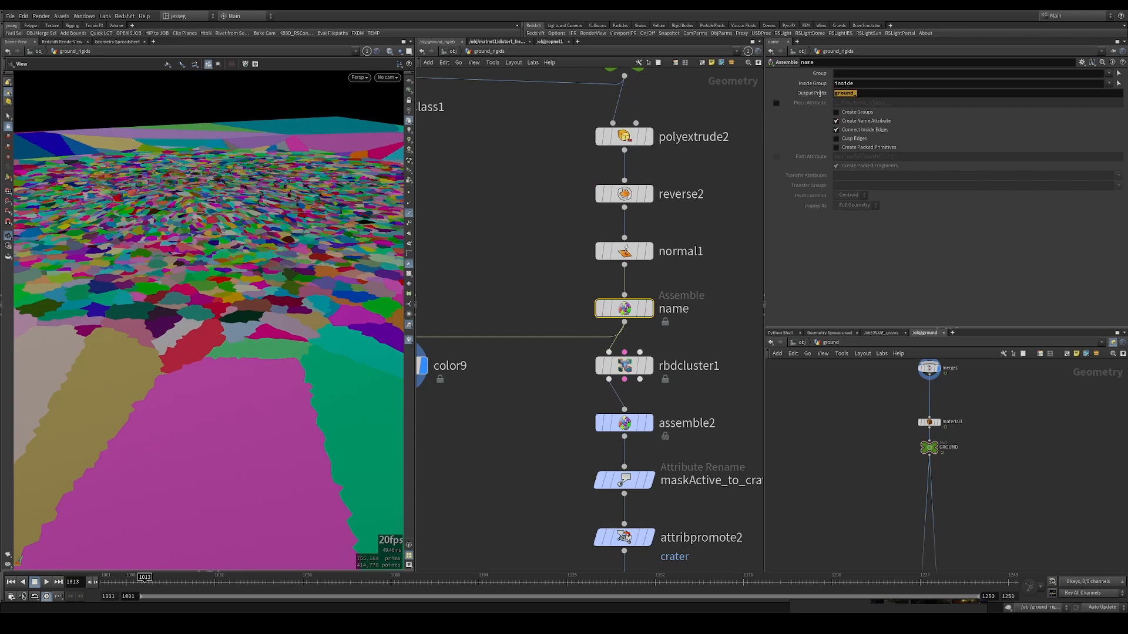
pyautogui.click(883, 95)
pyautogui.moveTo(463, 303); pyautogui.dragTo(633, 277, button='middle')
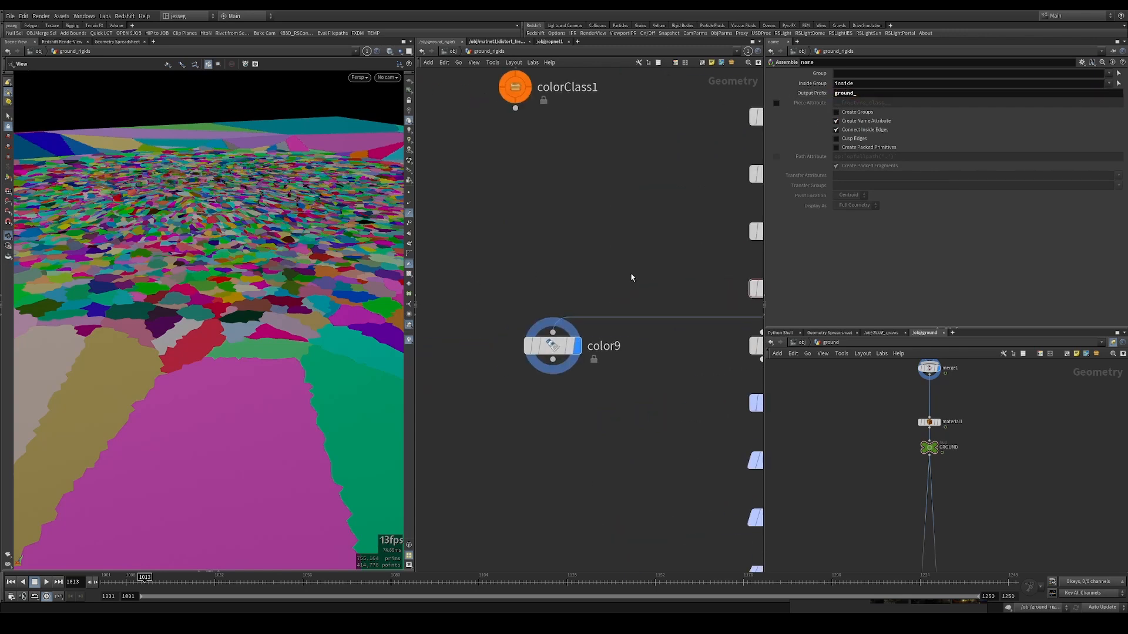
# - Inspect the name Assemble node in the geometry spreadsheet, filtering attributes by name and showing primitive values
pyautogui.click(558, 347)
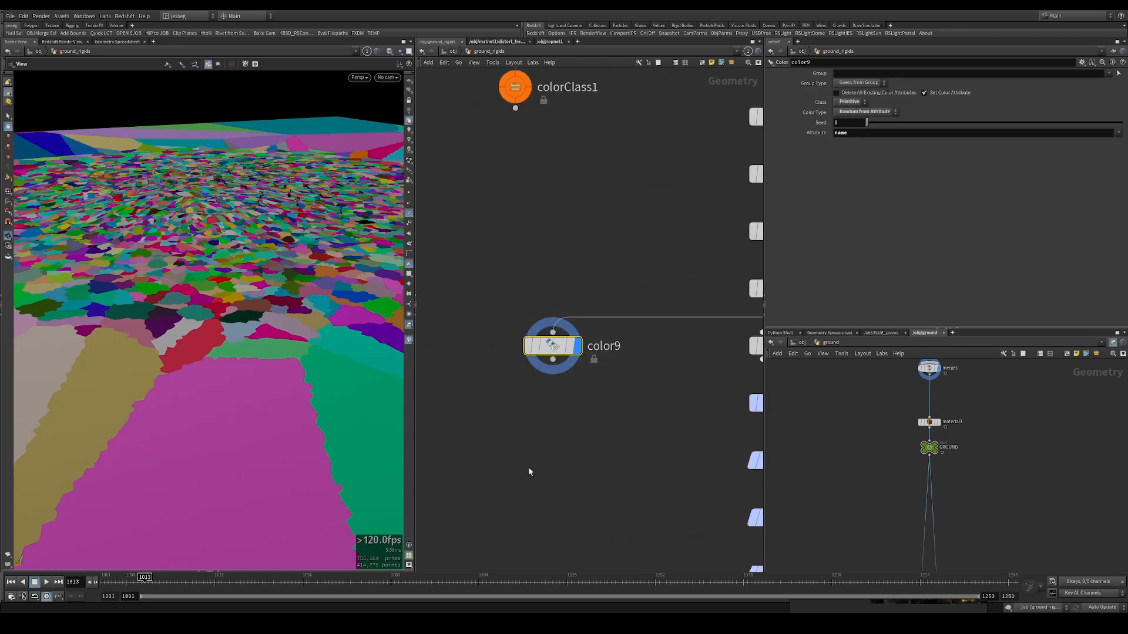
pyautogui.click(109, 42)
pyautogui.moveTo(642, 290); pyautogui.dragTo(529, 409)
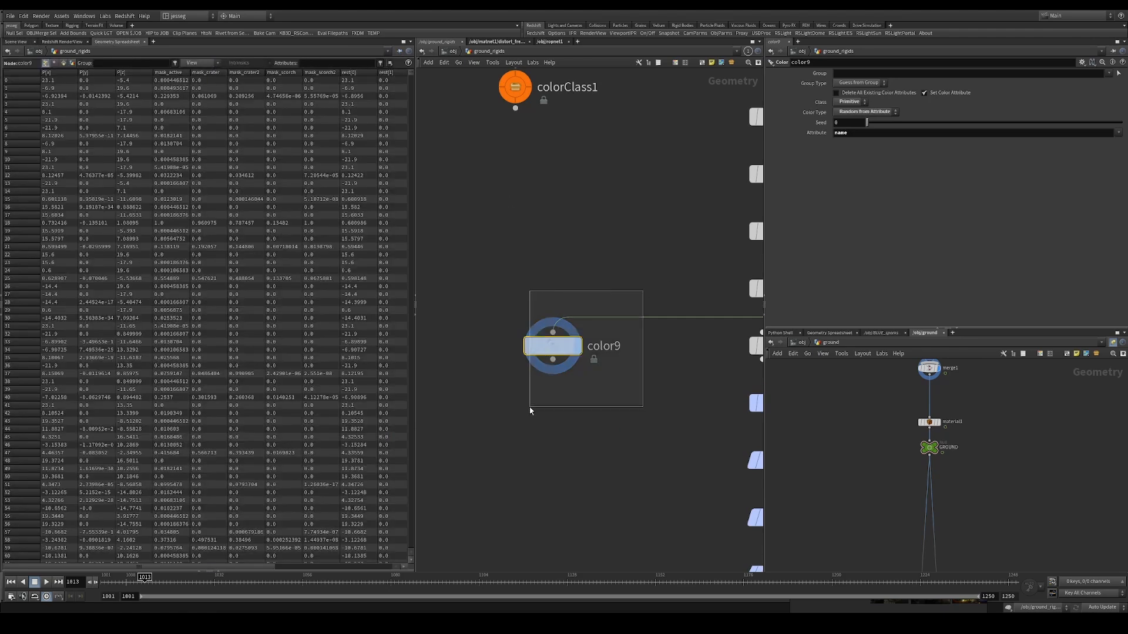
pyautogui.moveTo(651, 270); pyautogui.dragTo(488, 284, button='middle')
pyautogui.click(616, 303)
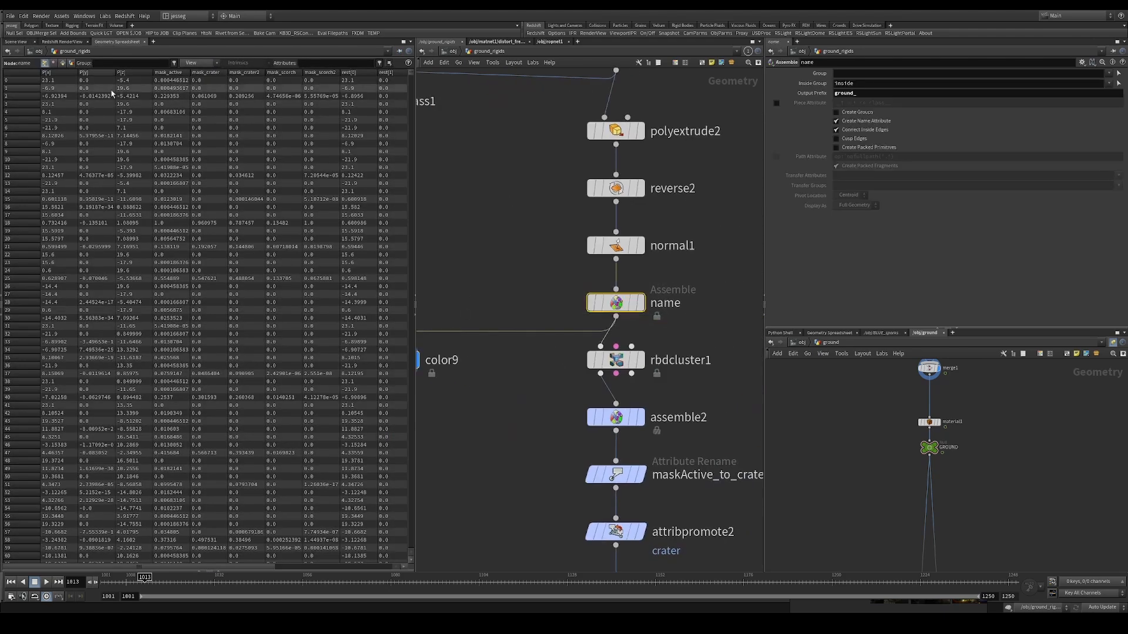
pyautogui.click(341, 63)
pyautogui.write('name')
pyautogui.press('Return')
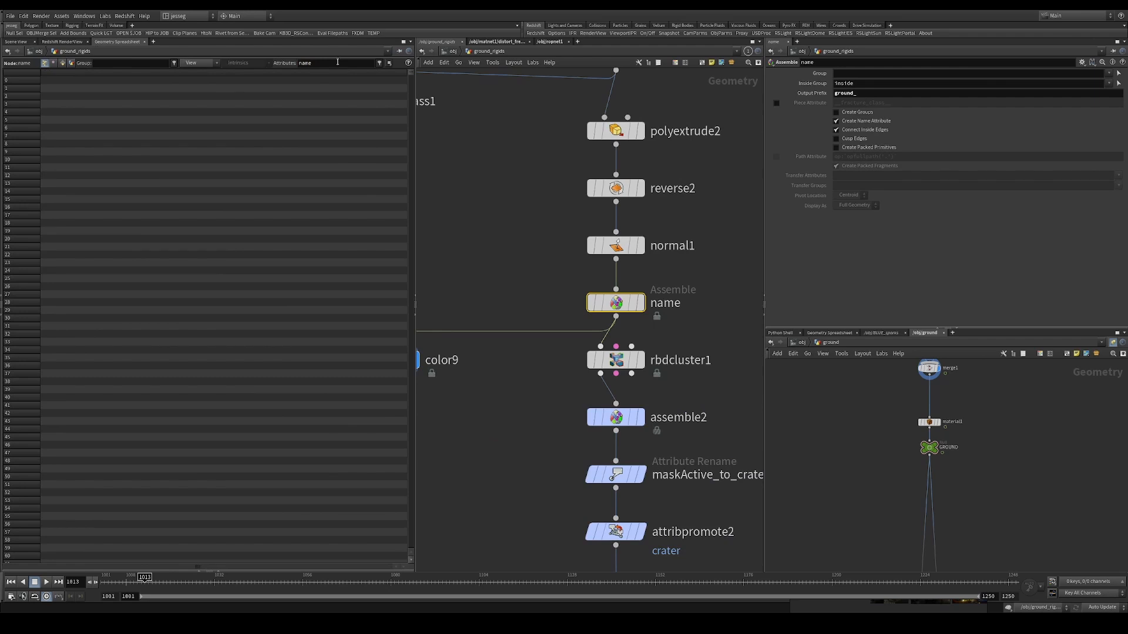
pyautogui.click(62, 63)
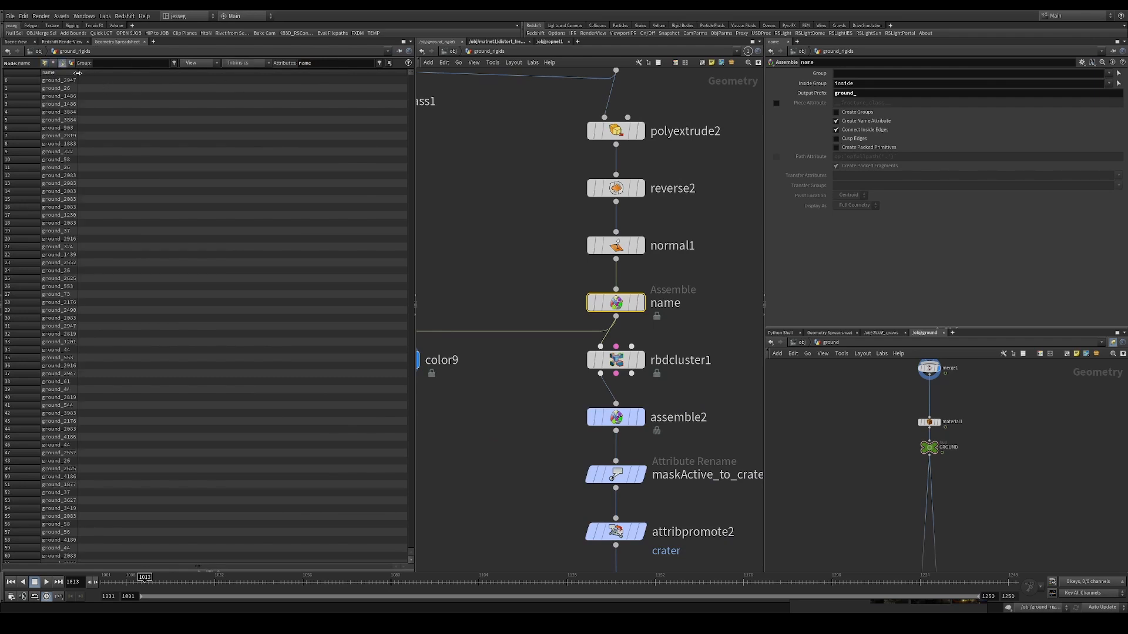
# - Widen the name column in the spreadsheet and examine the piece names of the ground primitives
pyautogui.moveTo(77, 72); pyautogui.dragTo(202, 73)
pyautogui.moveTo(82, 119); pyautogui.dragTo(89, 208)
pyautogui.moveTo(90, 199); pyautogui.dragTo(97, 382)
pyautogui.moveTo(147, 127); pyautogui.dragTo(117, 413)
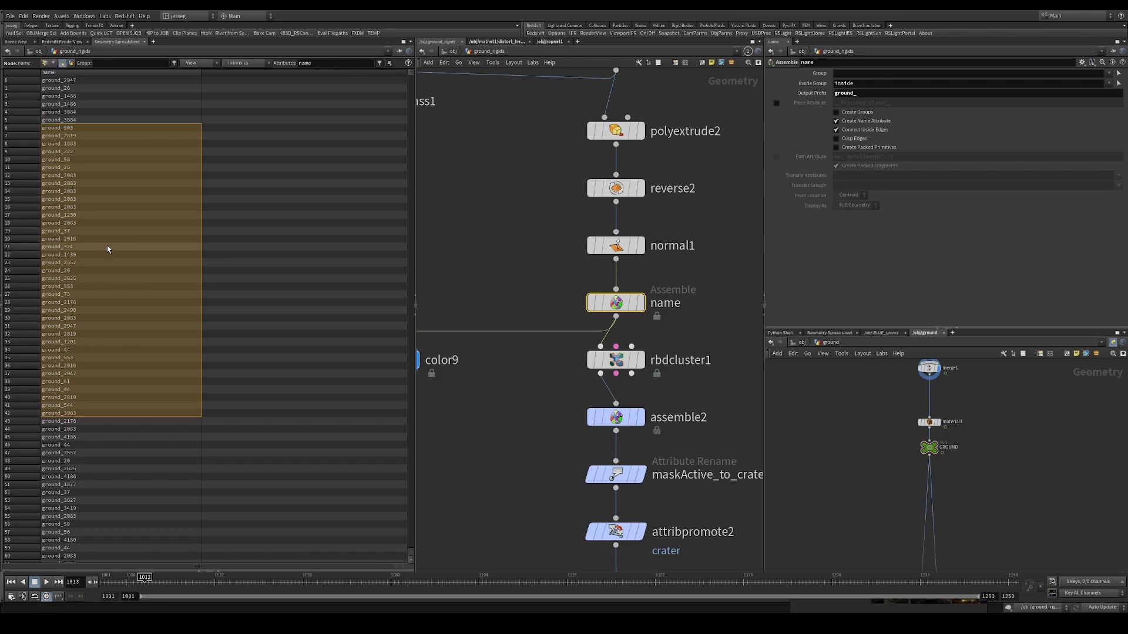
# - Examine the randomly colored ground pieces of color9 in the 3D viewport, both up close and from farther away
pyautogui.click(13, 43)
pyautogui.moveTo(493, 299); pyautogui.dragTo(608, 259, button='middle')
pyautogui.moveTo(605, 231); pyautogui.dragTo(464, 404)
pyautogui.moveTo(561, 203); pyautogui.dragTo(489, 393)
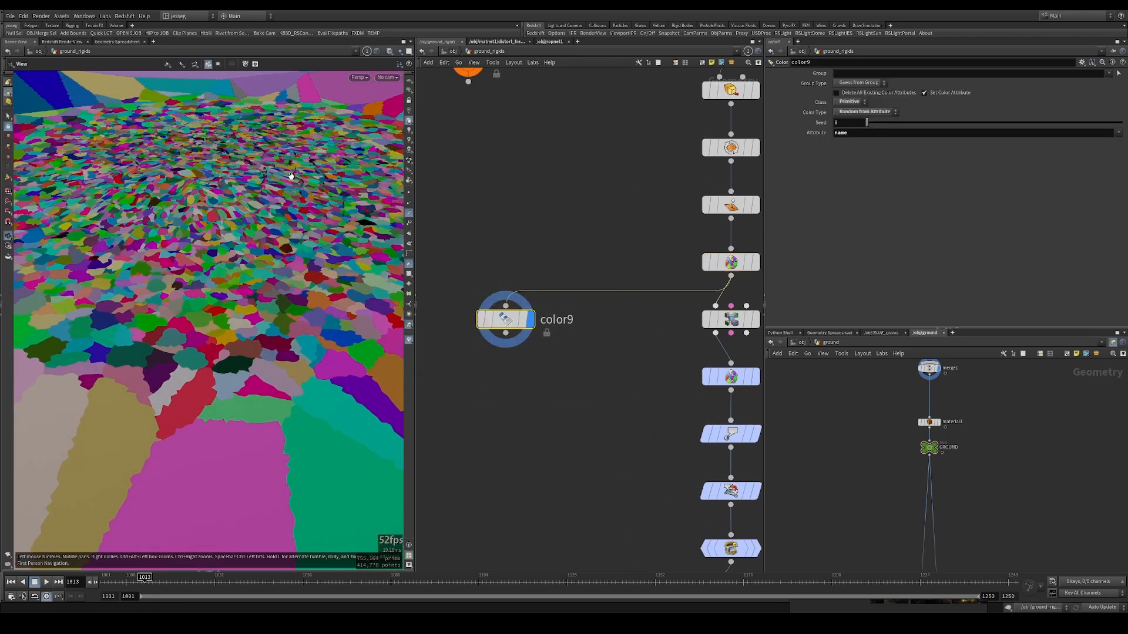
pyautogui.moveTo(231, 210); pyautogui.dragTo(296, 205)
pyautogui.scroll(10, 177, 191)
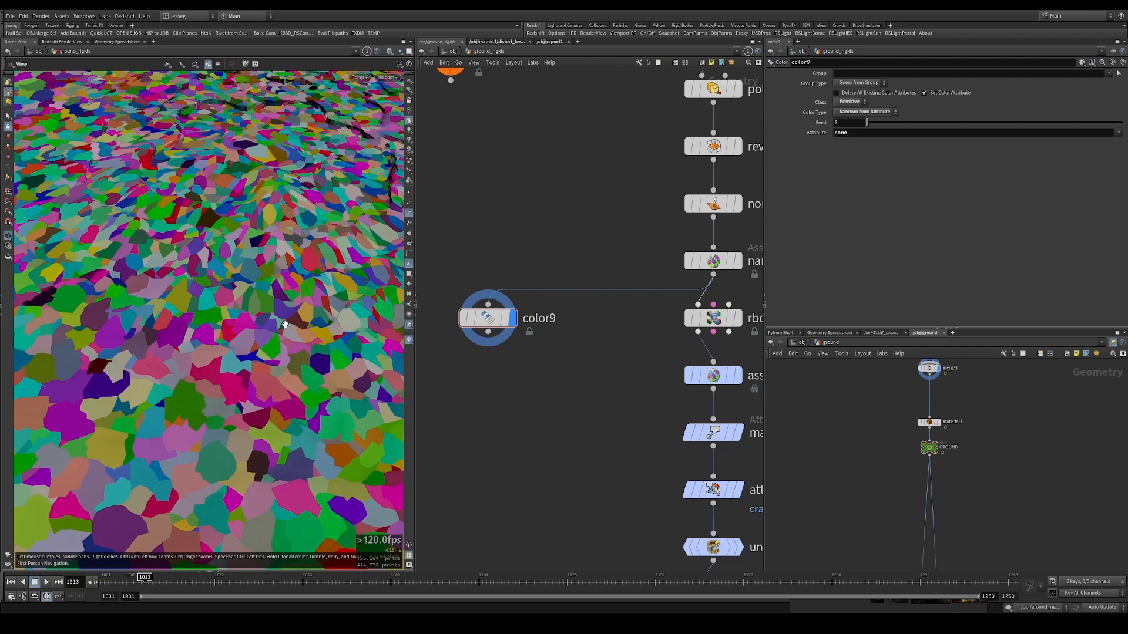
pyautogui.moveTo(285, 324); pyautogui.dragTo(262, 260)
pyautogui.moveTo(262, 260); pyautogui.dragTo(371, 244, button='right')
pyautogui.moveTo(258, 247); pyautogui.dragTo(257, 272)
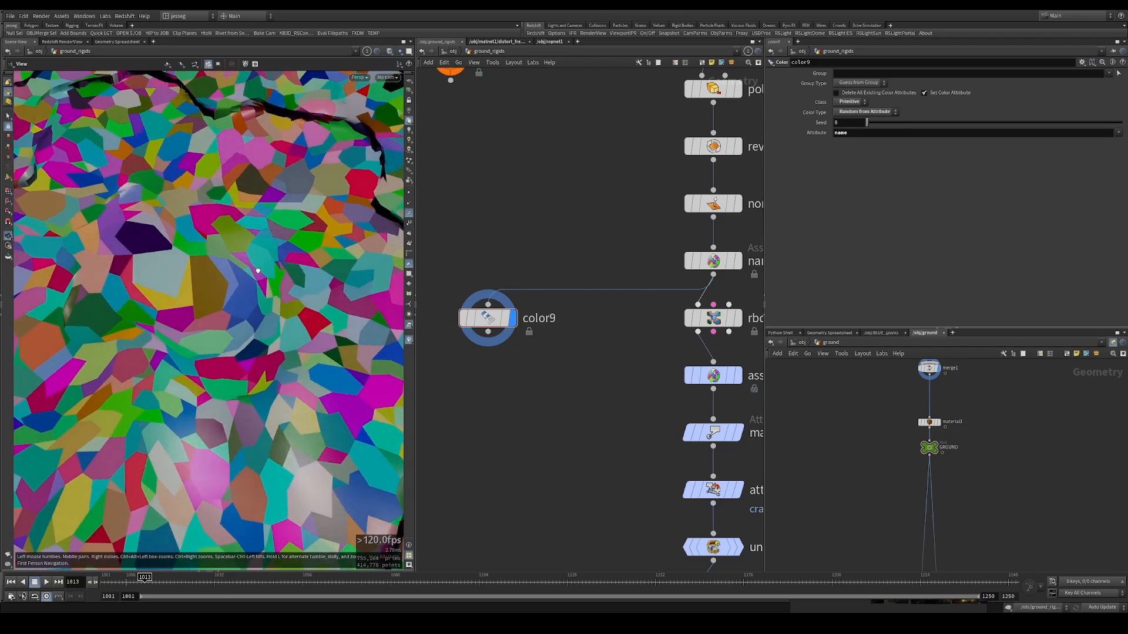
pyautogui.moveTo(257, 272); pyautogui.dragTo(382, 232, button='right')
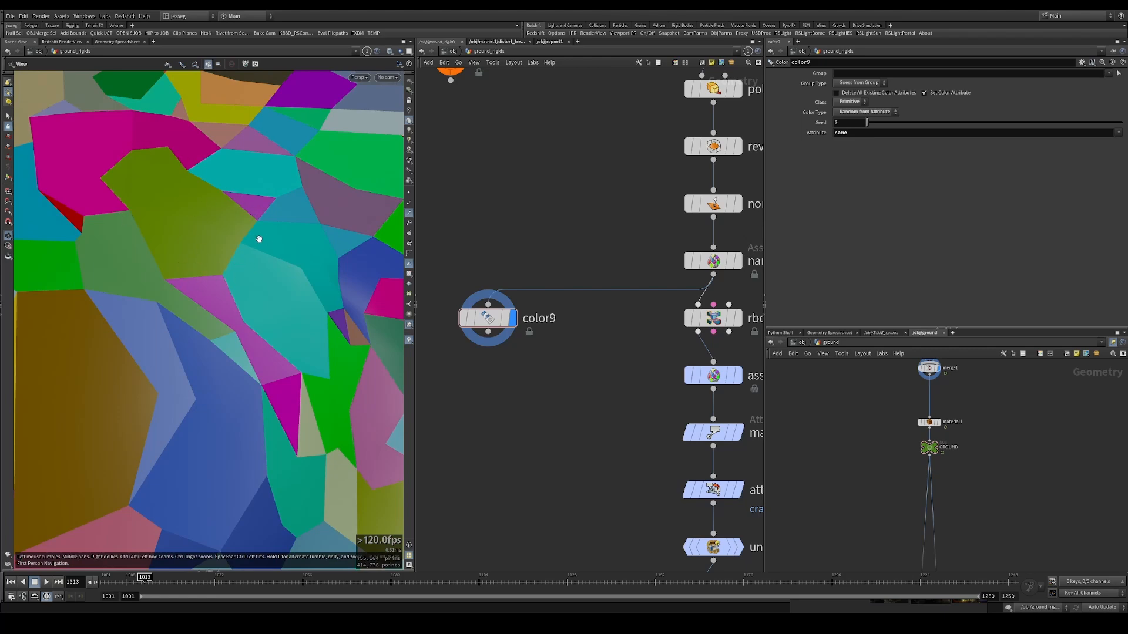
pyautogui.scroll(-8, 249, 230)
pyautogui.moveTo(257, 209); pyautogui.dragTo(272, 216)
pyautogui.scroll(-3, 622, 254)
# - Review the rbdcluster1 parameters and its place in the network after the name node
pyautogui.moveTo(660, 260); pyautogui.dragTo(557, 264, button='middle')
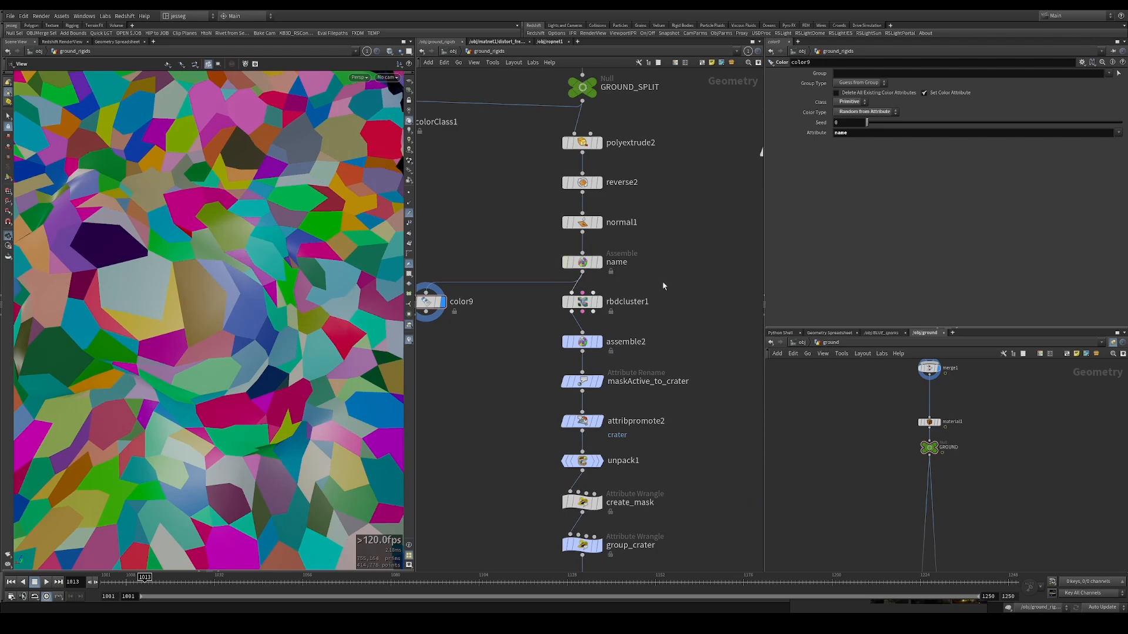
pyautogui.click(583, 302)
pyautogui.moveTo(664, 293); pyautogui.dragTo(605, 283, button='middle')
pyautogui.scroll(3, 571, 292)
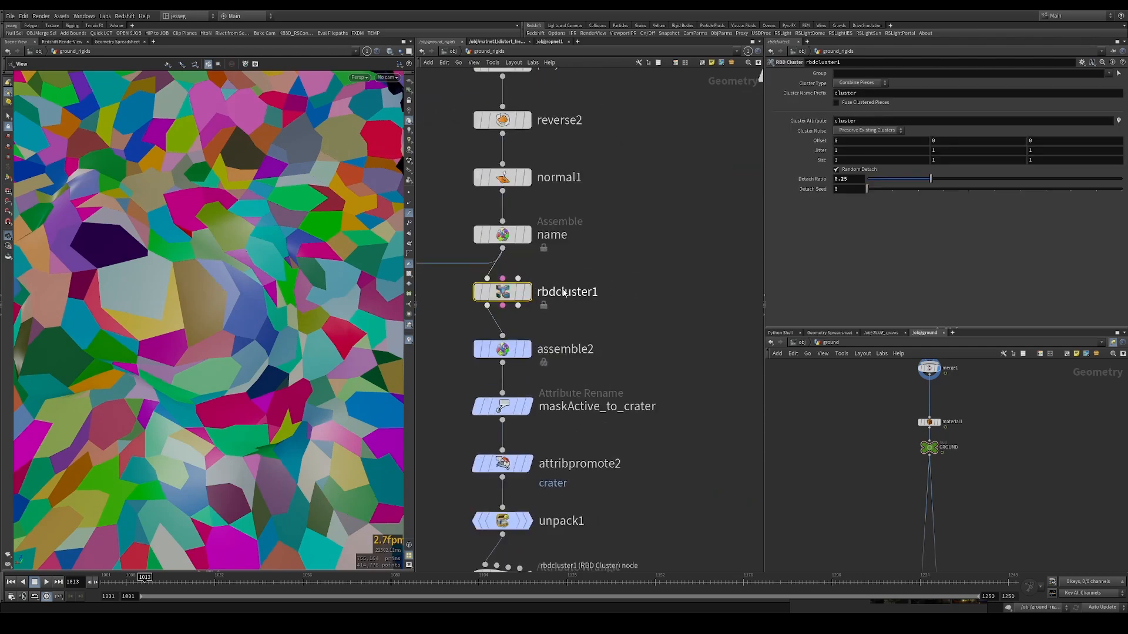
pyautogui.moveTo(600, 274); pyautogui.dragTo(475, 325)
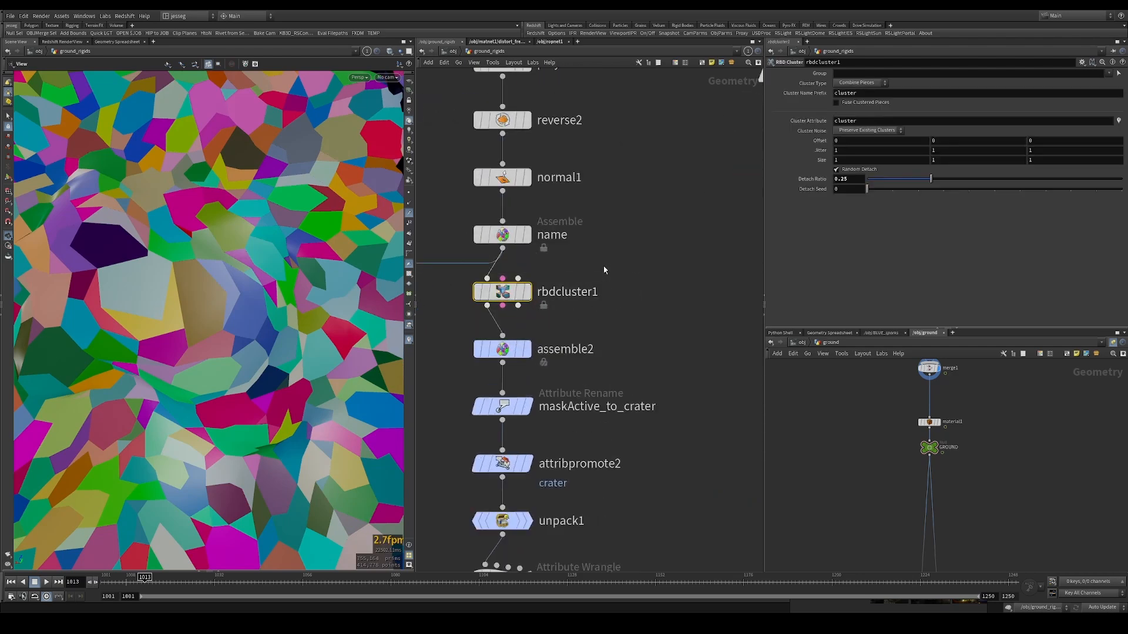
pyautogui.moveTo(626, 264); pyautogui.dragTo(468, 321)
pyautogui.moveTo(595, 321); pyautogui.dragTo(441, 284)
pyautogui.moveTo(596, 319); pyautogui.dragTo(657, 258, button='middle')
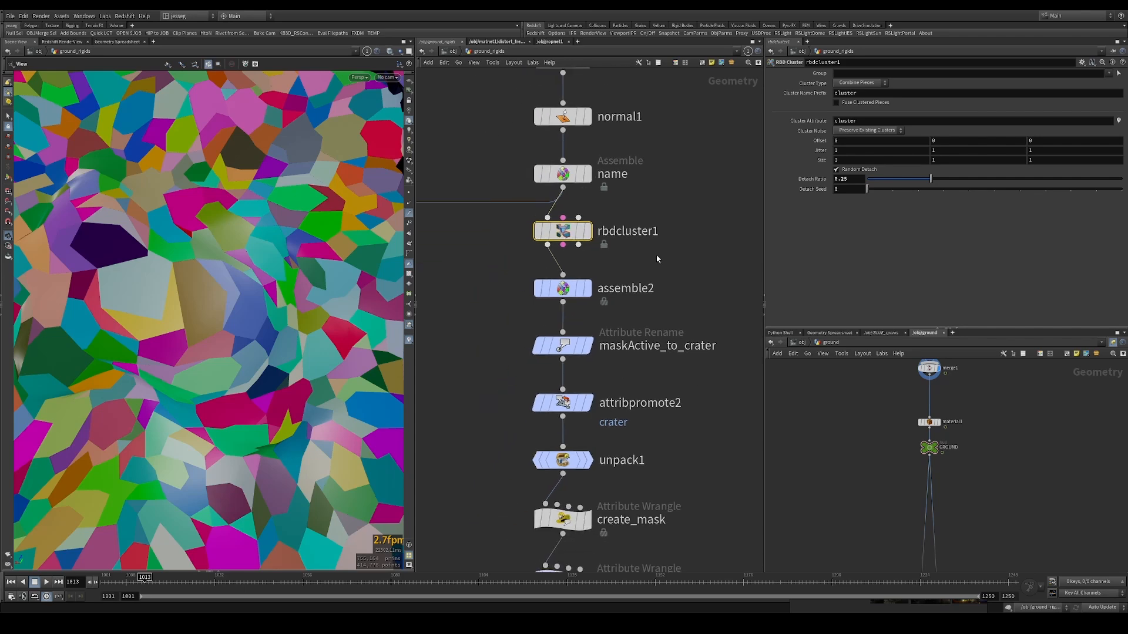
pyautogui.moveTo(506, 274); pyautogui.dragTo(547, 257, button='middle')
pyautogui.scroll(-2, 547, 257)
pyautogui.moveTo(469, 247); pyautogui.dragTo(589, 221, button='middle')
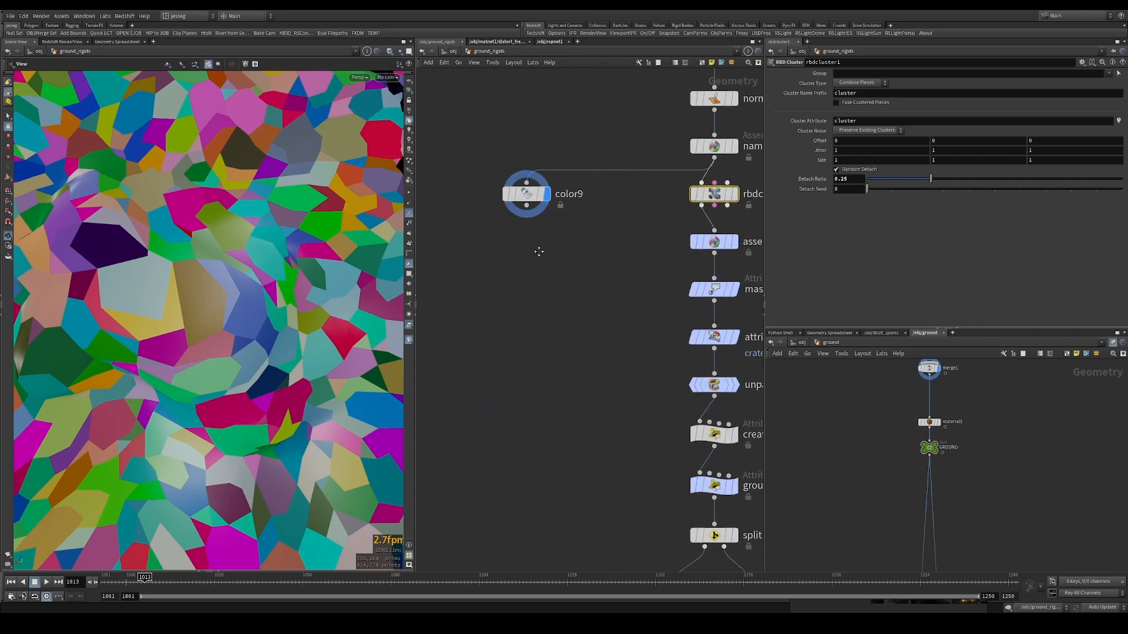
pyautogui.moveTo(539, 251); pyautogui.dragTo(354, 318, button='middle')
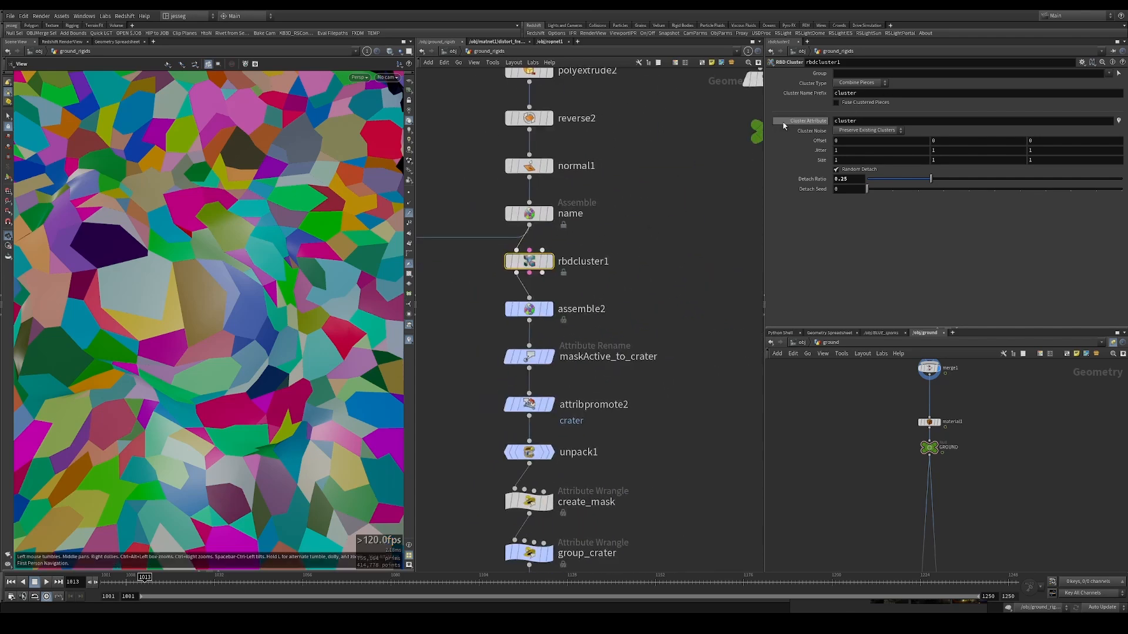
# - Add a second RBD Cluster node, feed its first input from the name node, and display its result
pyautogui.press('Tab')
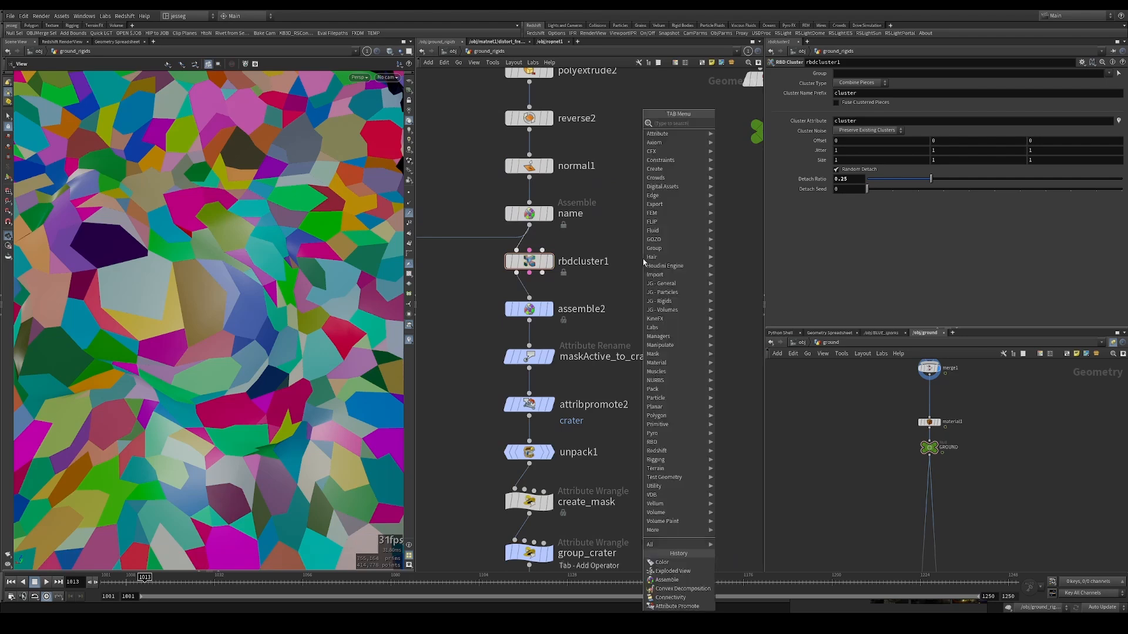
pyautogui.write('rbdclus')
pyautogui.press('Return')
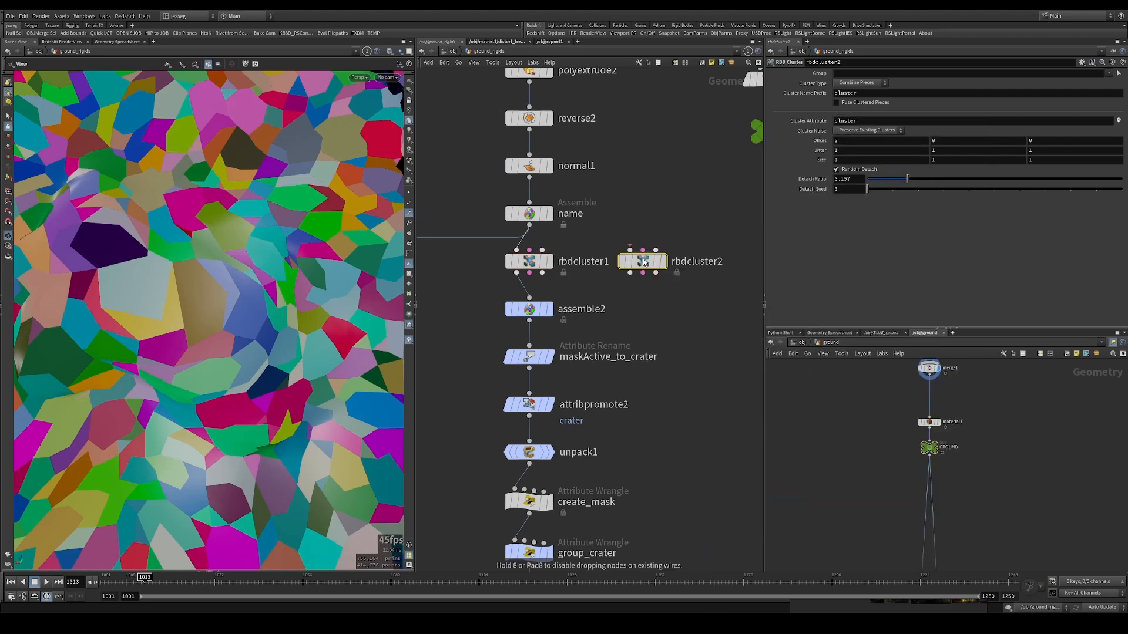
pyautogui.click(644, 262)
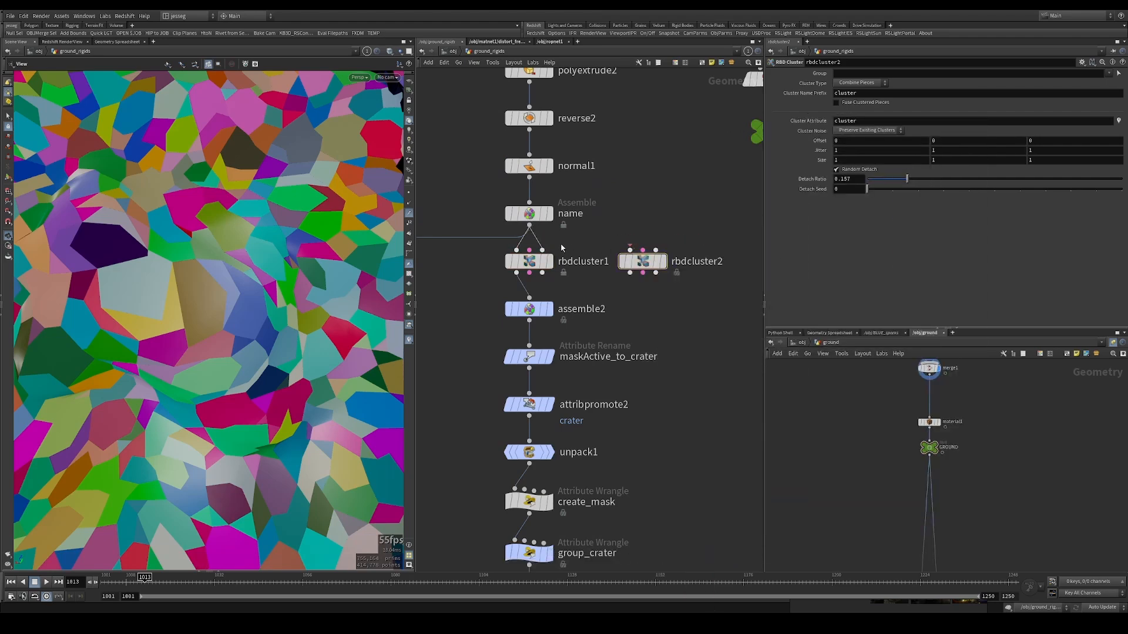
pyautogui.click(630, 250)
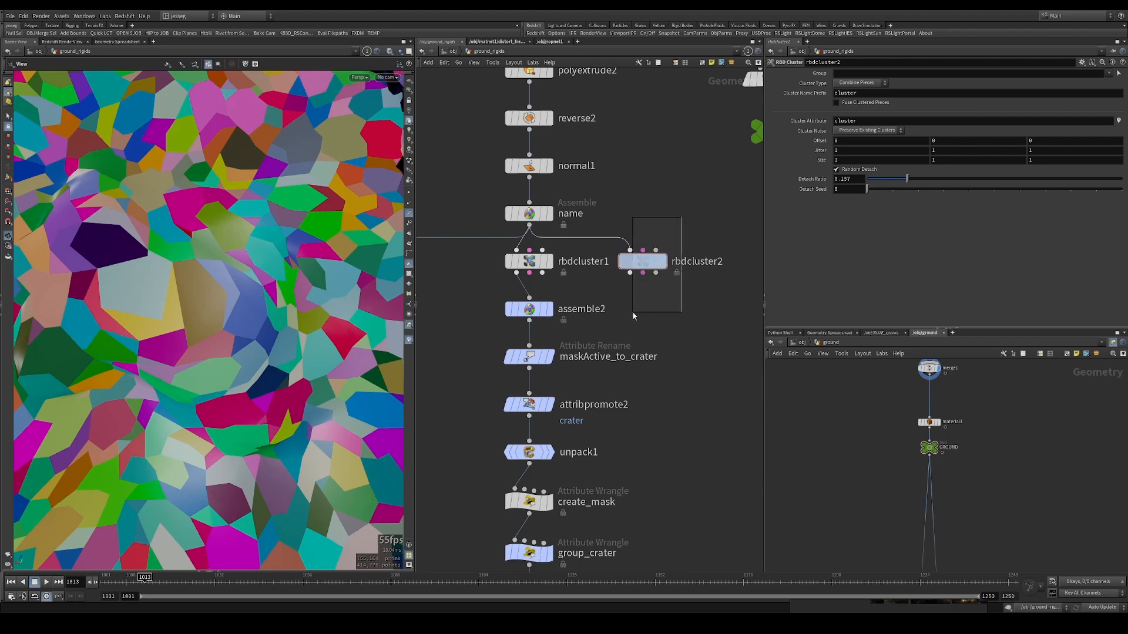
pyautogui.press('r')
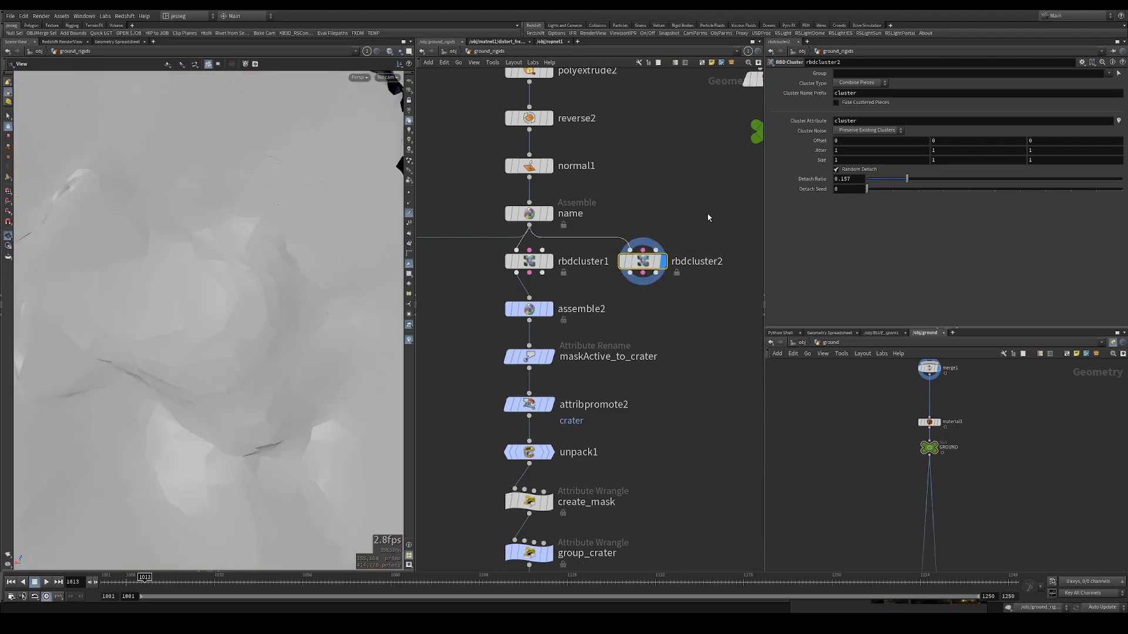
# - Insert rbdcluster2 between the name node and color9, then display color9
pyautogui.scroll(-3, 698, 230)
pyautogui.moveTo(671, 281); pyautogui.dragTo(707, 264, button='middle')
pyautogui.moveTo(707, 235); pyautogui.dragTo(484, 215)
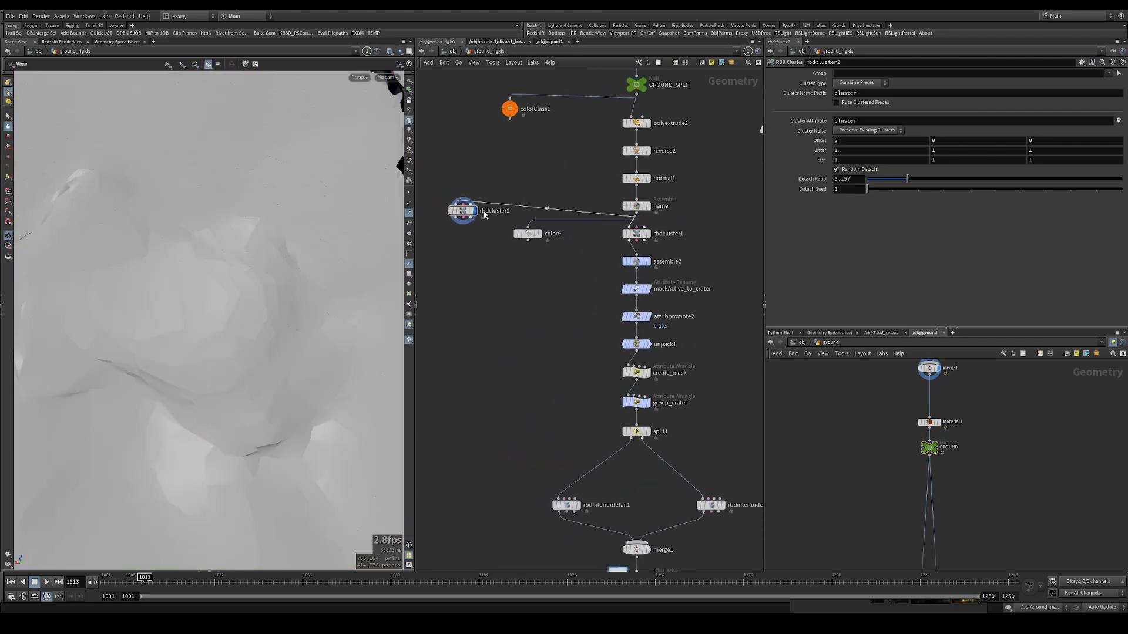
pyautogui.moveTo(664, 180); pyautogui.dragTo(734, 167, button='middle')
pyautogui.moveTo(600, 221); pyautogui.dragTo(545, 287)
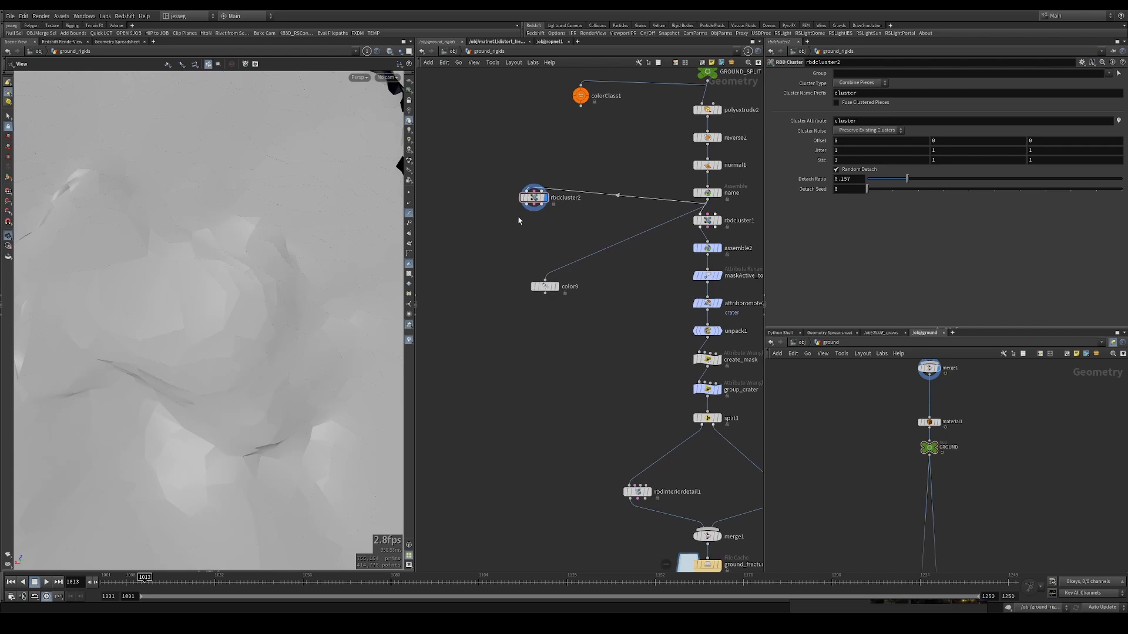
pyautogui.moveTo(533, 201); pyautogui.dragTo(543, 283)
pyautogui.click(545, 285)
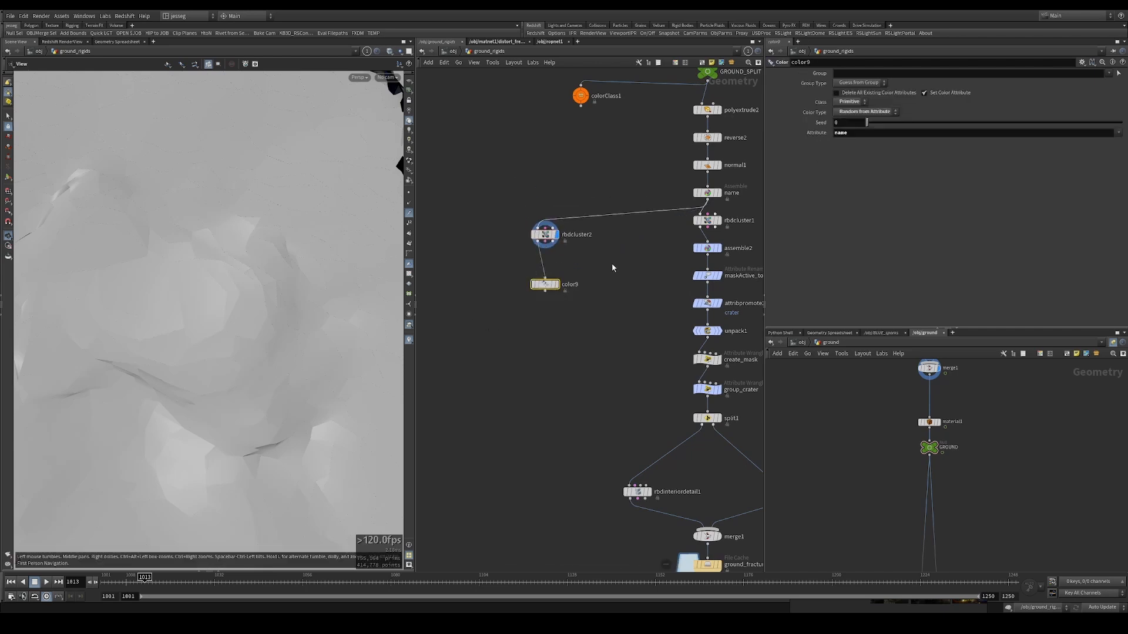
pyautogui.click(556, 284)
# - Bypass and re-enable rbdcluster2 to compare the ground pieces with and without clustering
pyautogui.moveTo(357, 317); pyautogui.dragTo(93, 285, button='right')
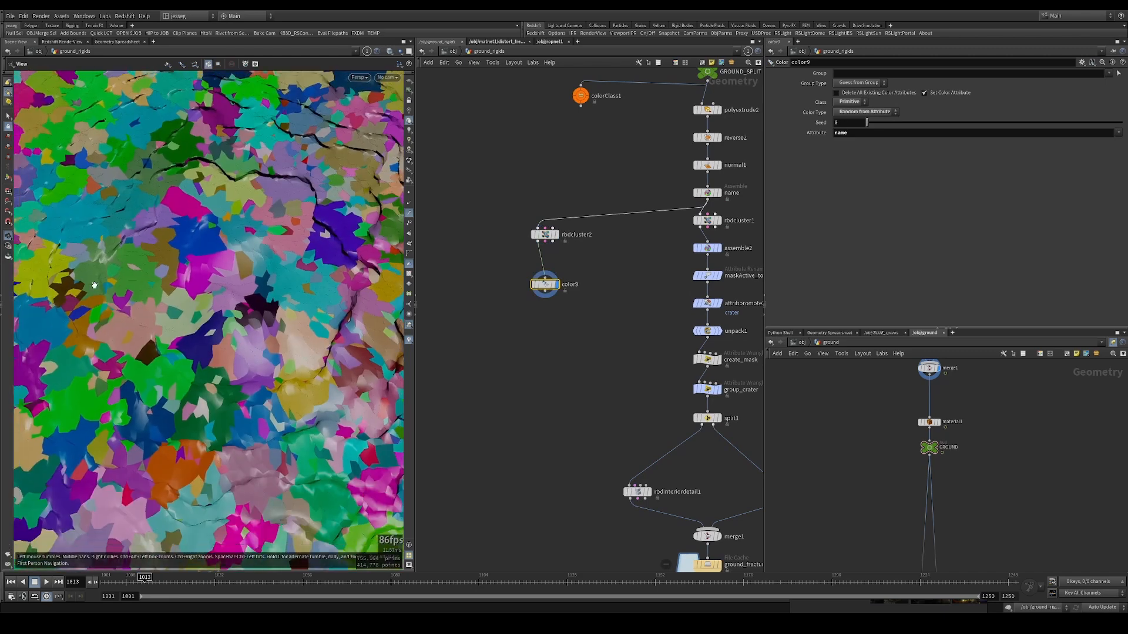
pyautogui.moveTo(353, 255); pyautogui.dragTo(223, 276, button='right')
pyautogui.moveTo(223, 276); pyautogui.dragTo(220, 229)
pyautogui.moveTo(520, 200); pyautogui.dragTo(584, 268)
pyautogui.press('b')
pyautogui.moveTo(253, 287); pyautogui.dragTo(257, 256)
pyautogui.moveTo(257, 256)
pyautogui.mouseDown(button='right')
pyautogui.moveTo(148, 292)
pyautogui.moveTo(252, 268)
pyautogui.mouseUp(button='right')
pyautogui.moveTo(252, 268); pyautogui.dragTo(238, 291)
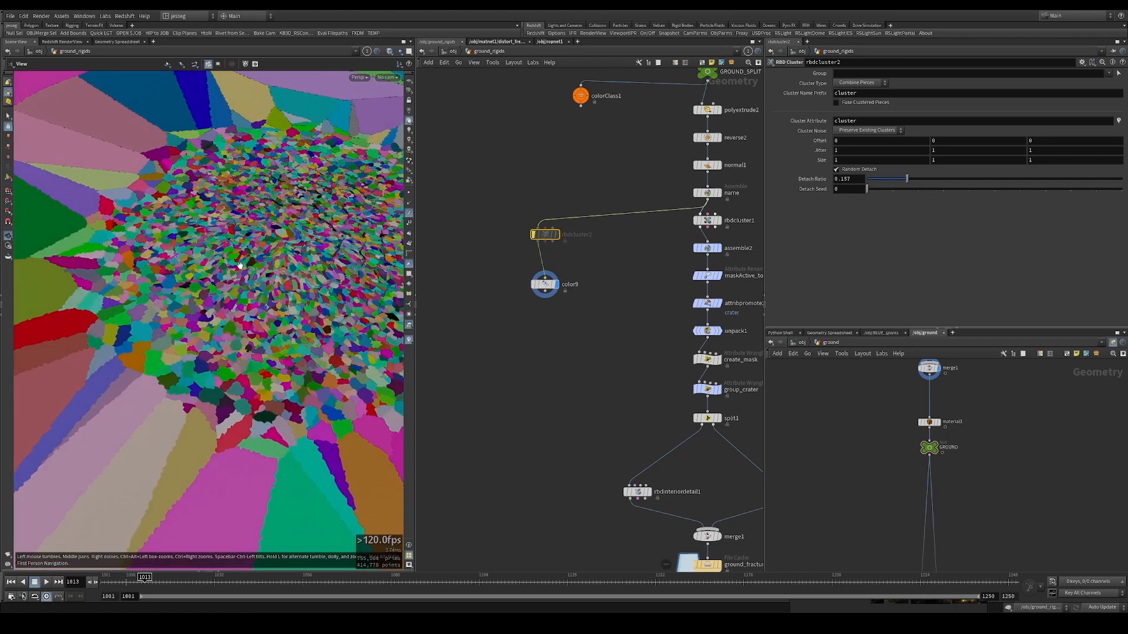
pyautogui.press('b')
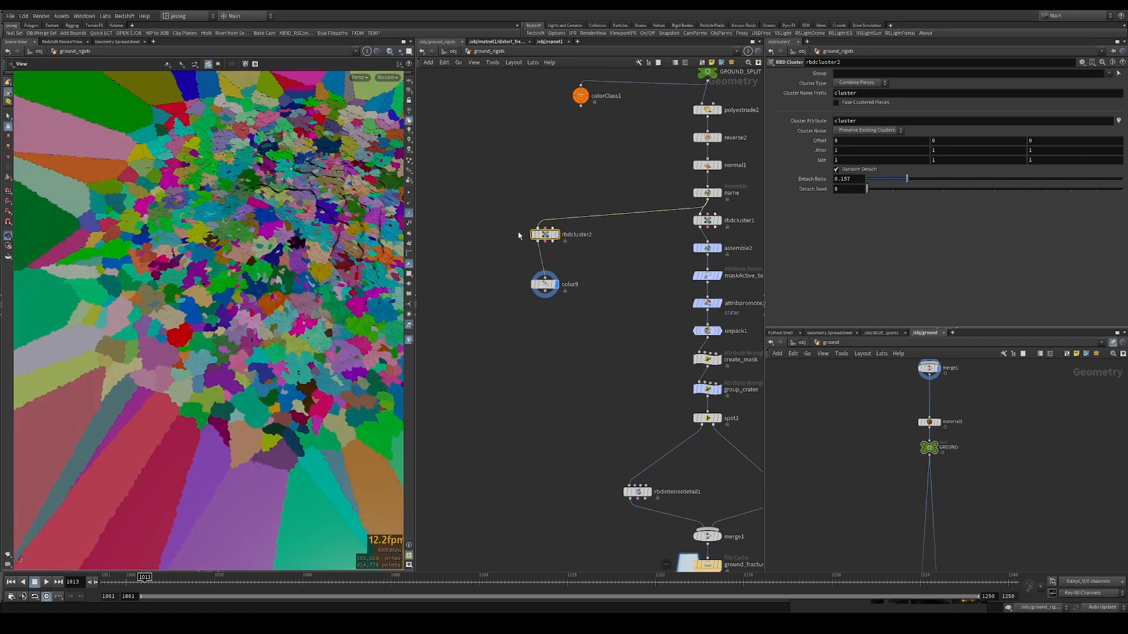
# - Inspect the clustered pieces up close in the viewport and check rbdcluster2's name values in the geometry spreadsheet
pyautogui.moveTo(265, 290); pyautogui.dragTo(230, 203)
pyautogui.moveTo(230, 203); pyautogui.dragTo(305, 229, button='right')
pyautogui.moveTo(304, 230); pyautogui.dragTo(224, 244, button='middle')
pyautogui.press('w')
pyautogui.press('w')
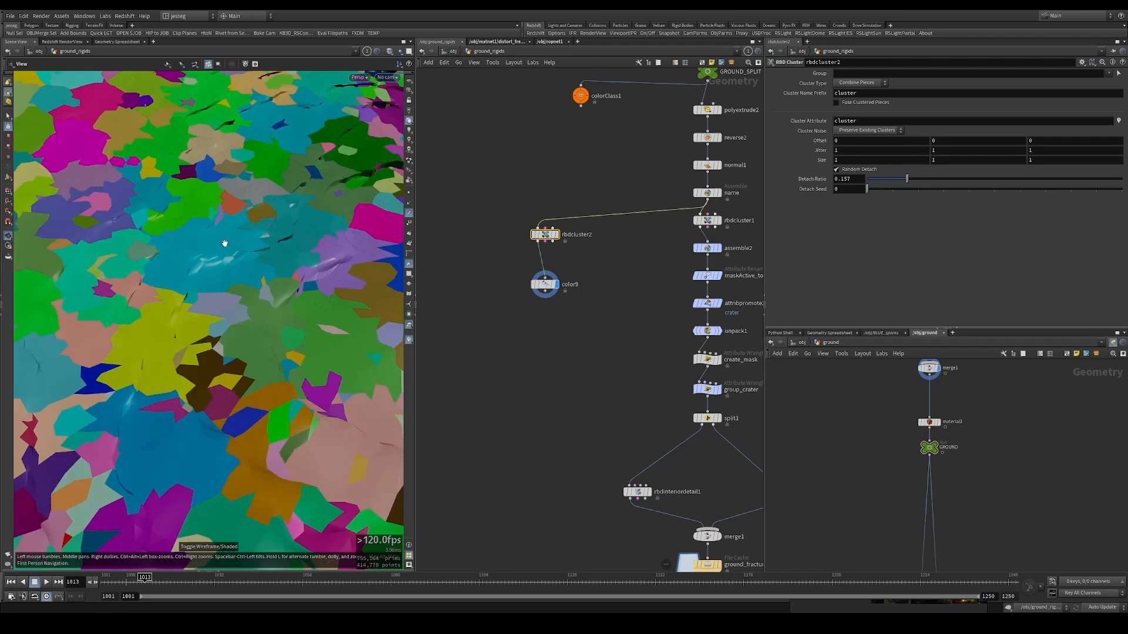
pyautogui.moveTo(224, 244)
pyautogui.mouseDown(button='right')
pyautogui.moveTo(386, 222)
pyautogui.moveTo(121, 257)
pyautogui.moveTo(203, 237)
pyautogui.mouseUp(button='right')
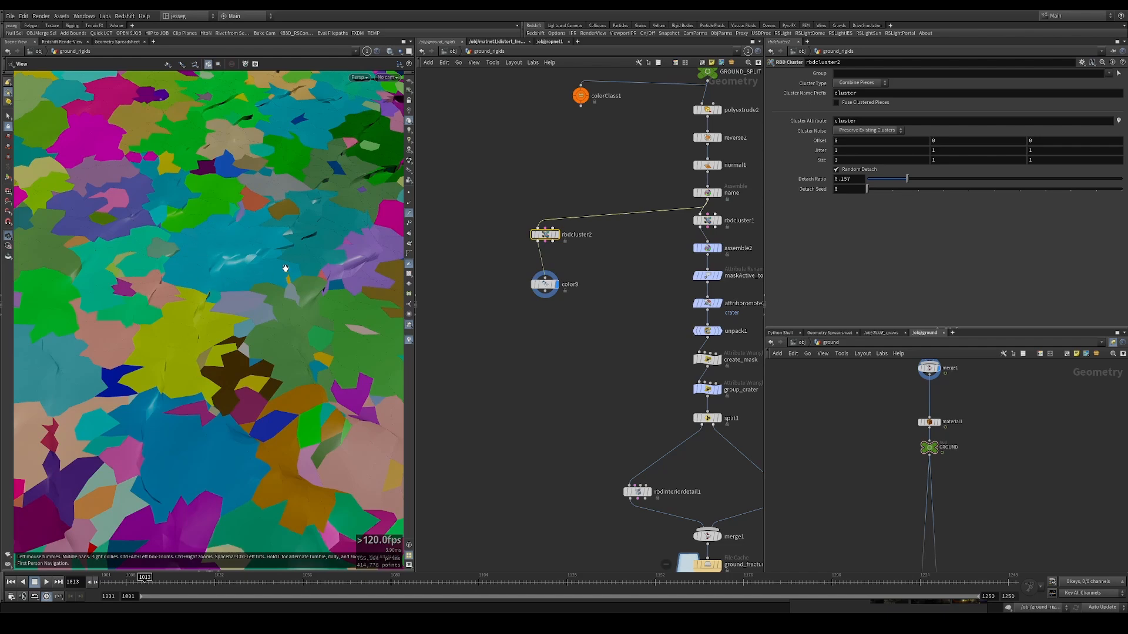
pyautogui.click(117, 42)
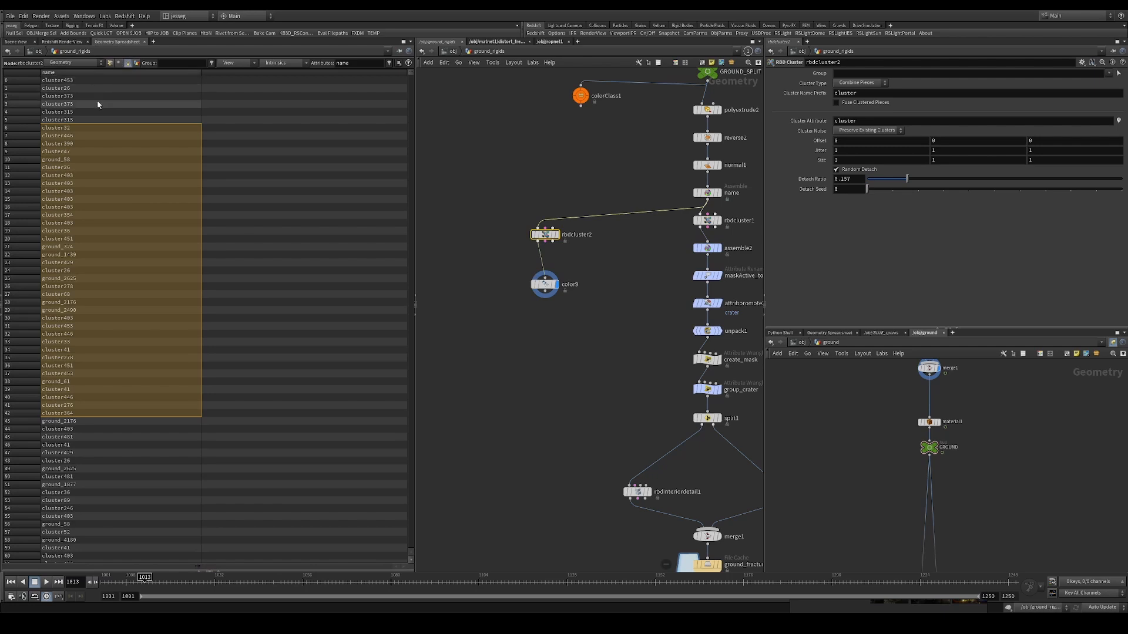
pyautogui.moveTo(80, 83); pyautogui.dragTo(80, 88)
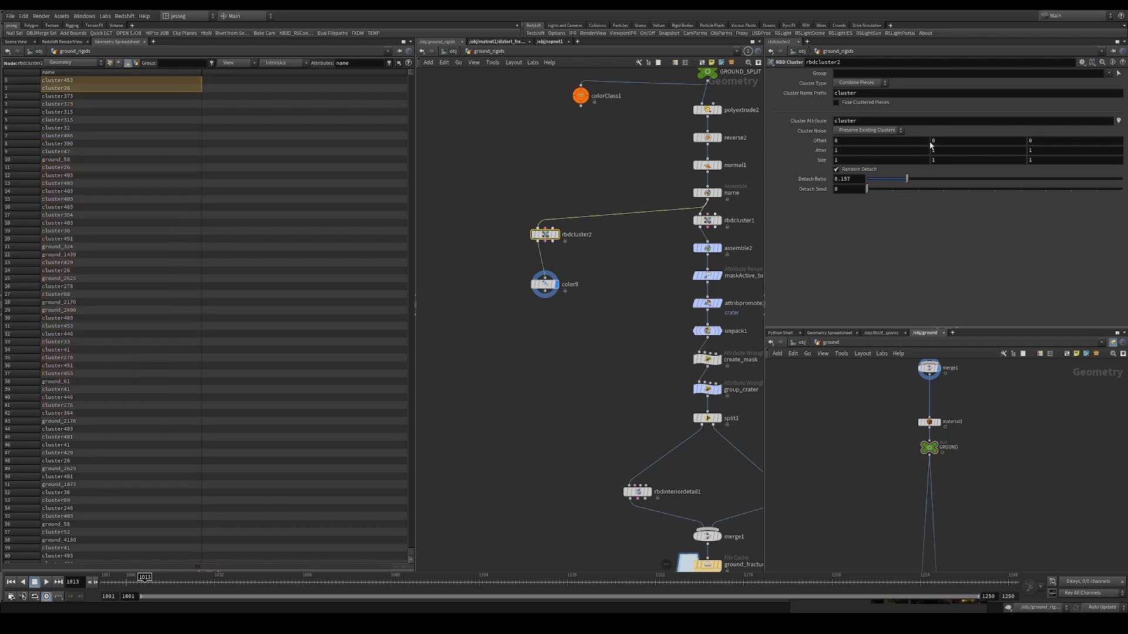
# - Set rbdcluster2's cluster name prefix to cluster_ground_ and check the piece names in the geometry spreadsheet
pyautogui.click(886, 94)
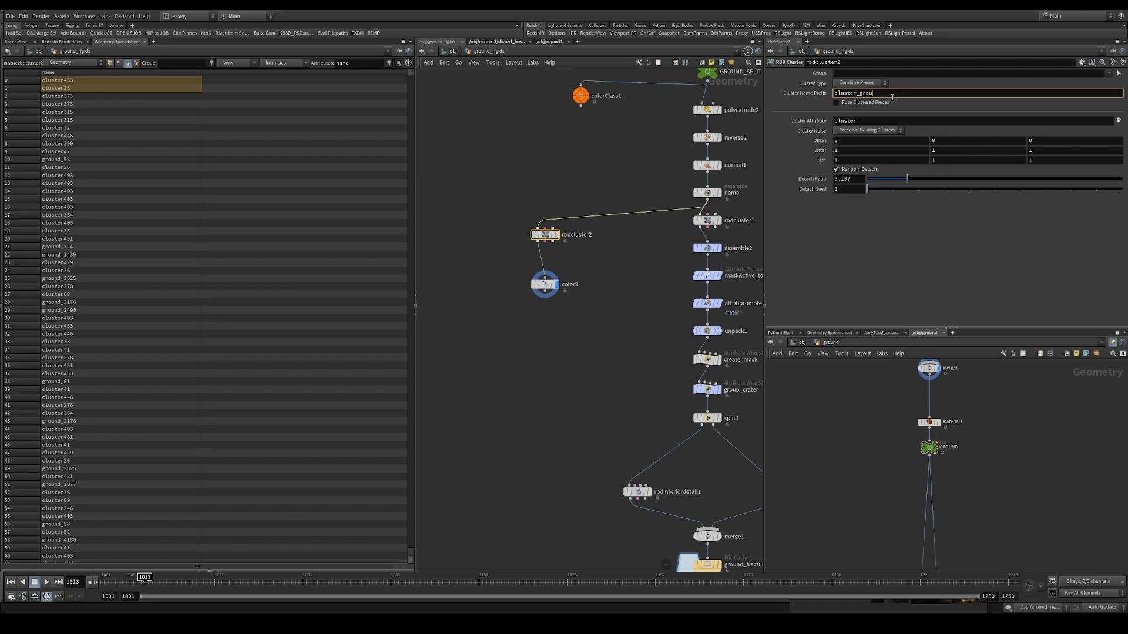
pyautogui.press('Return')
pyautogui.moveTo(85, 112); pyautogui.dragTo(88, 207)
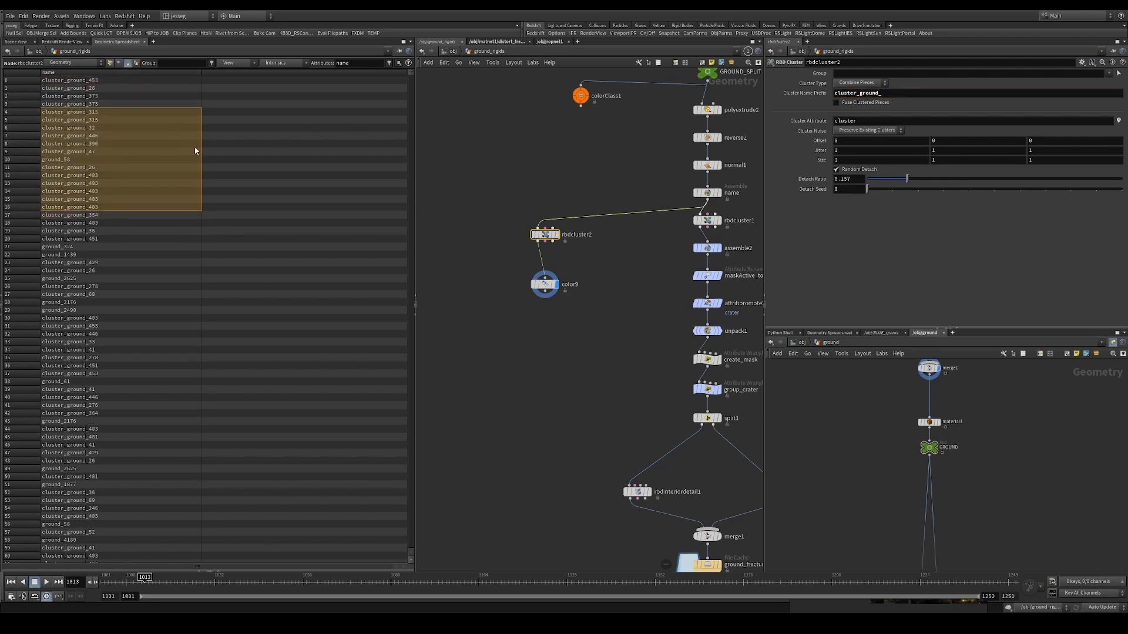
# - Inspect rbdcluster2's colored clusters in the viewport, turn off Random Detach, and review the cluster shapes again
pyautogui.click(21, 42)
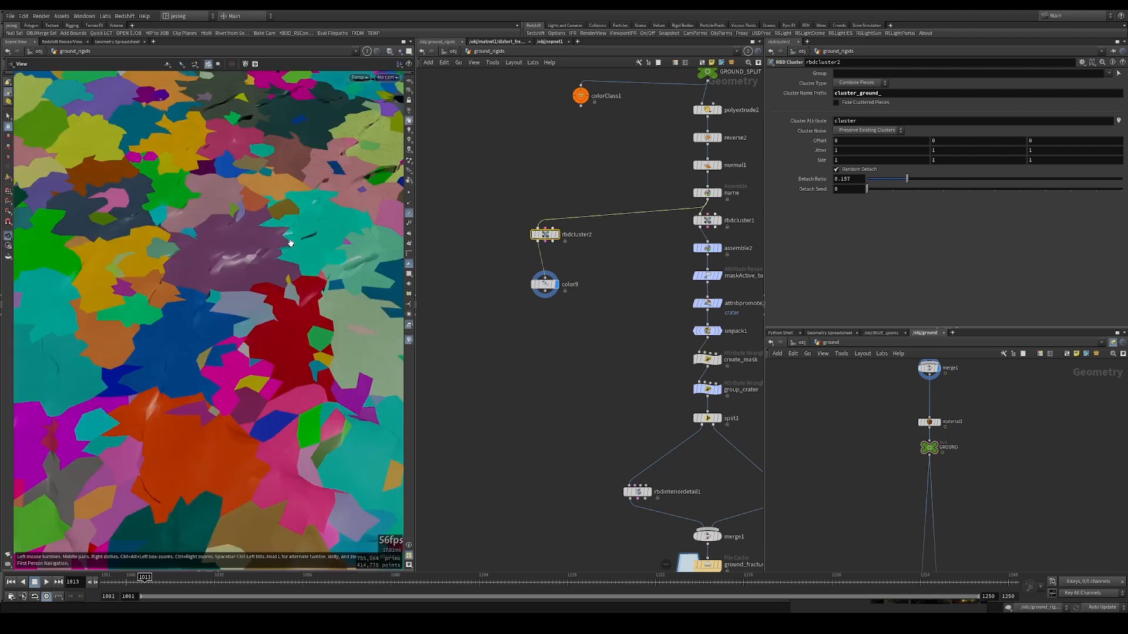
pyautogui.moveTo(251, 257); pyautogui.dragTo(253, 257)
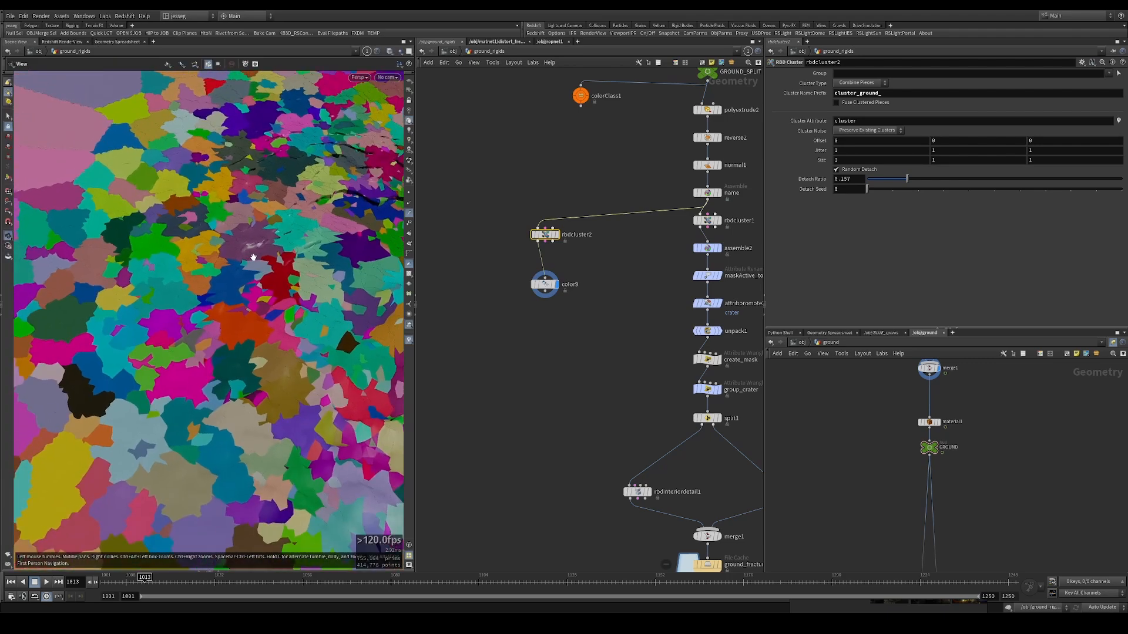
pyautogui.moveTo(208, 271); pyautogui.dragTo(296, 226, button='middle')
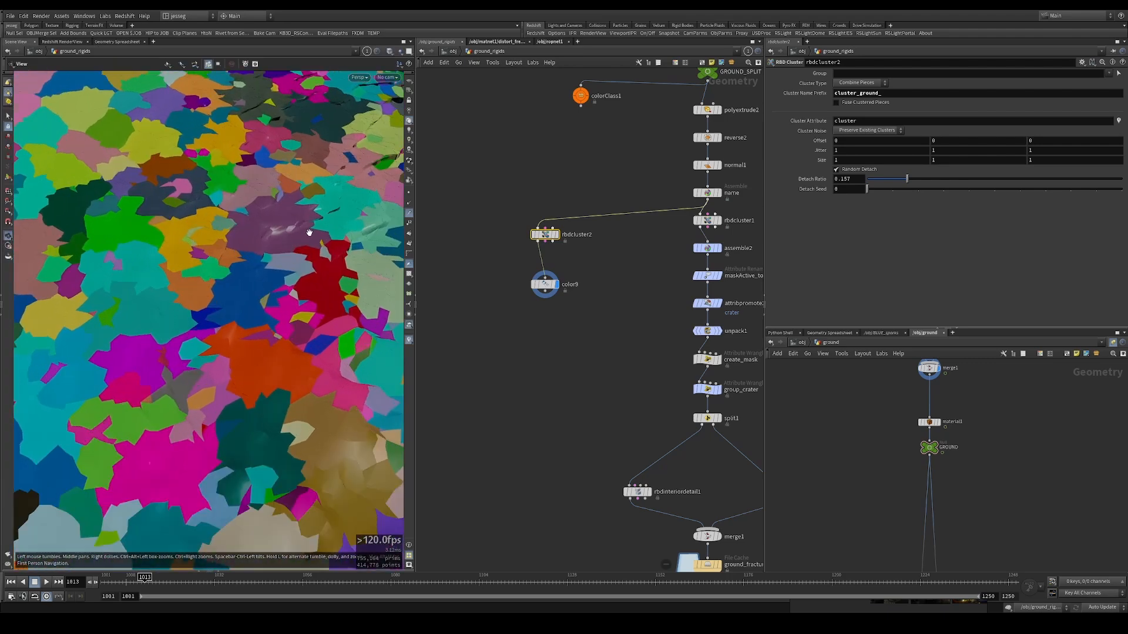
pyautogui.moveTo(309, 232); pyautogui.dragTo(344, 201)
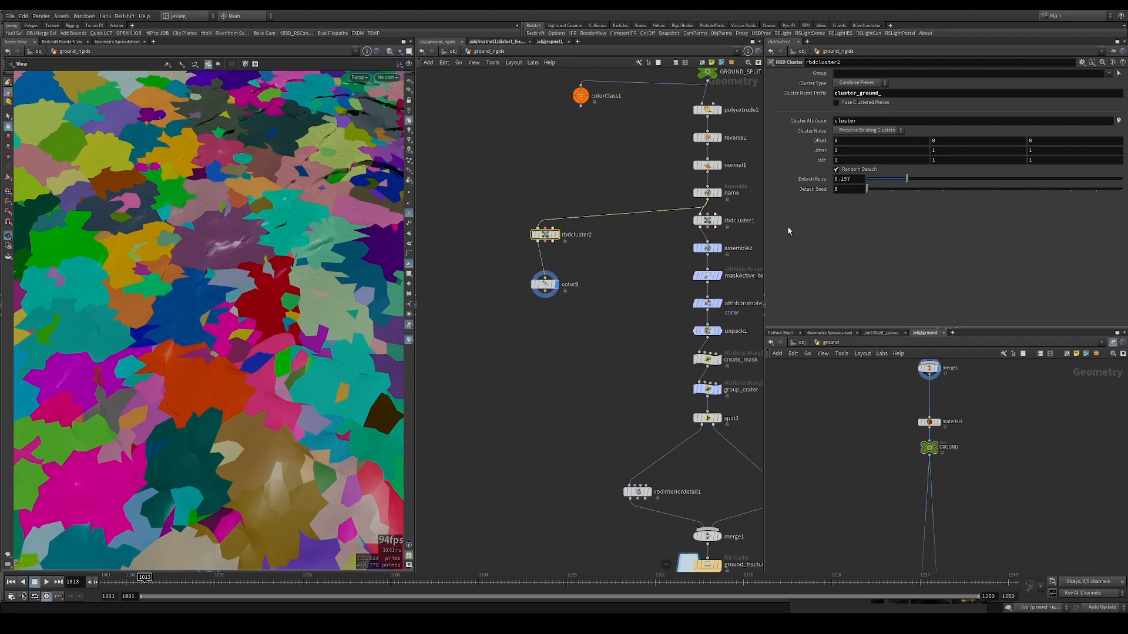
pyautogui.click(836, 169)
pyautogui.scroll(-10, 289, 218)
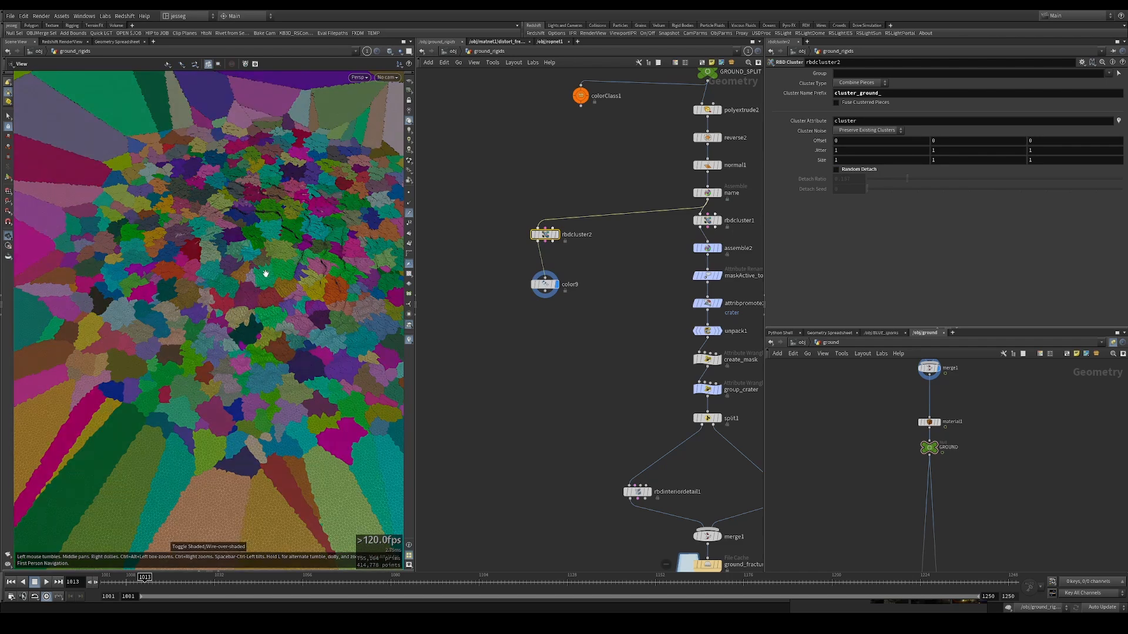
pyautogui.scroll(10, 278, 264)
pyautogui.moveTo(288, 261); pyautogui.dragTo(359, 286)
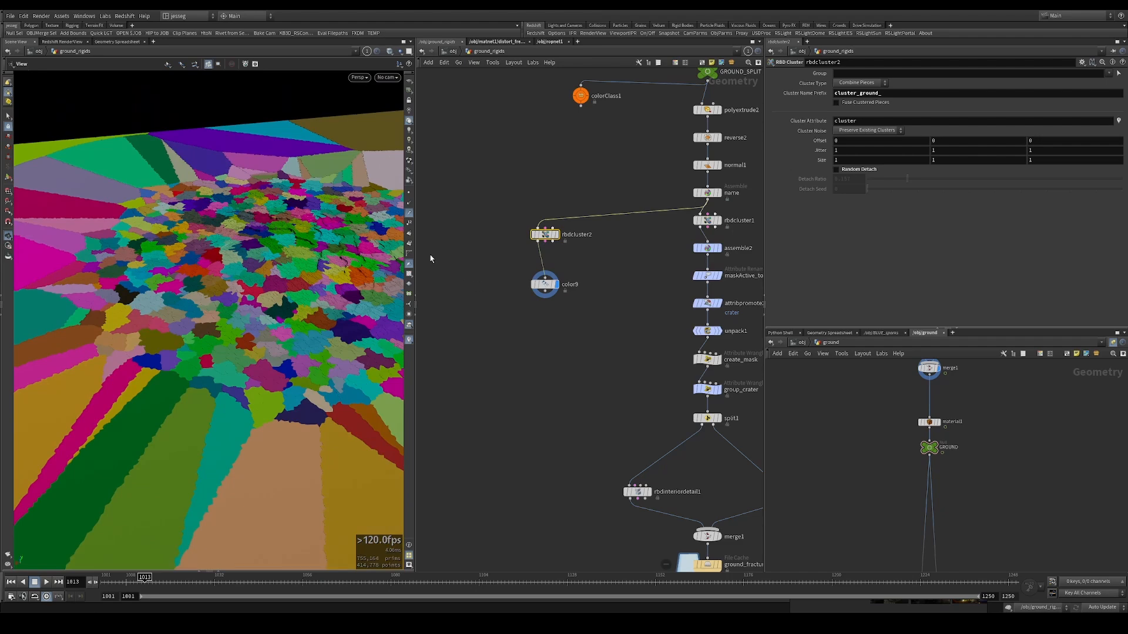
# - Widen the viewport and adjust its near clipping plane in the camera display options
pyautogui.moveTo(417, 245); pyautogui.dragTo(476, 245)
pyautogui.press('d')
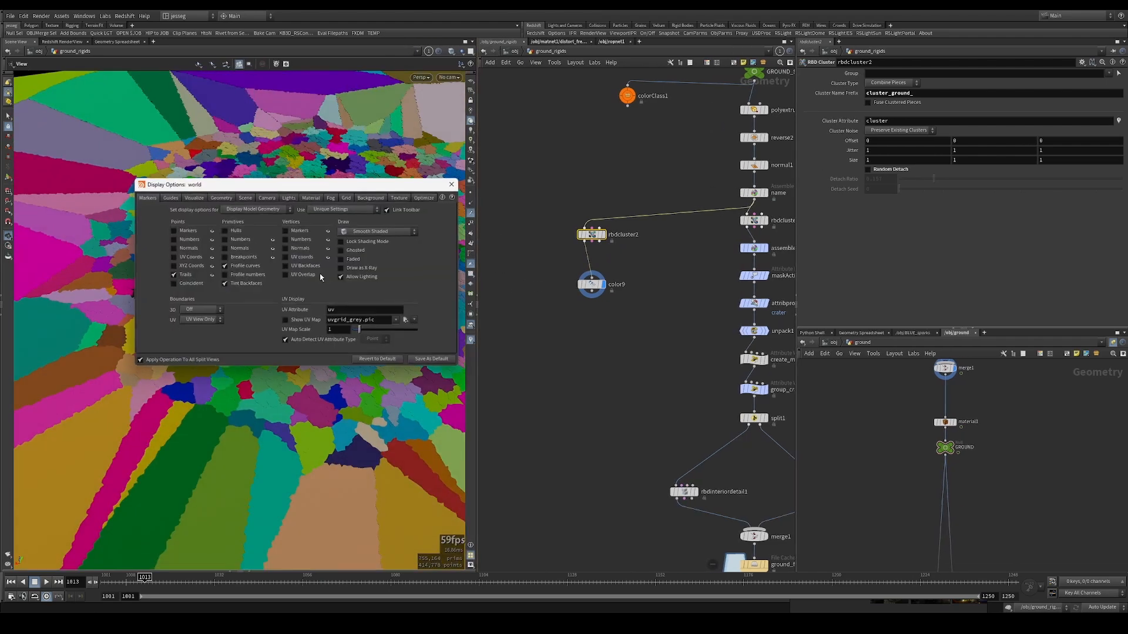
pyautogui.click(267, 198)
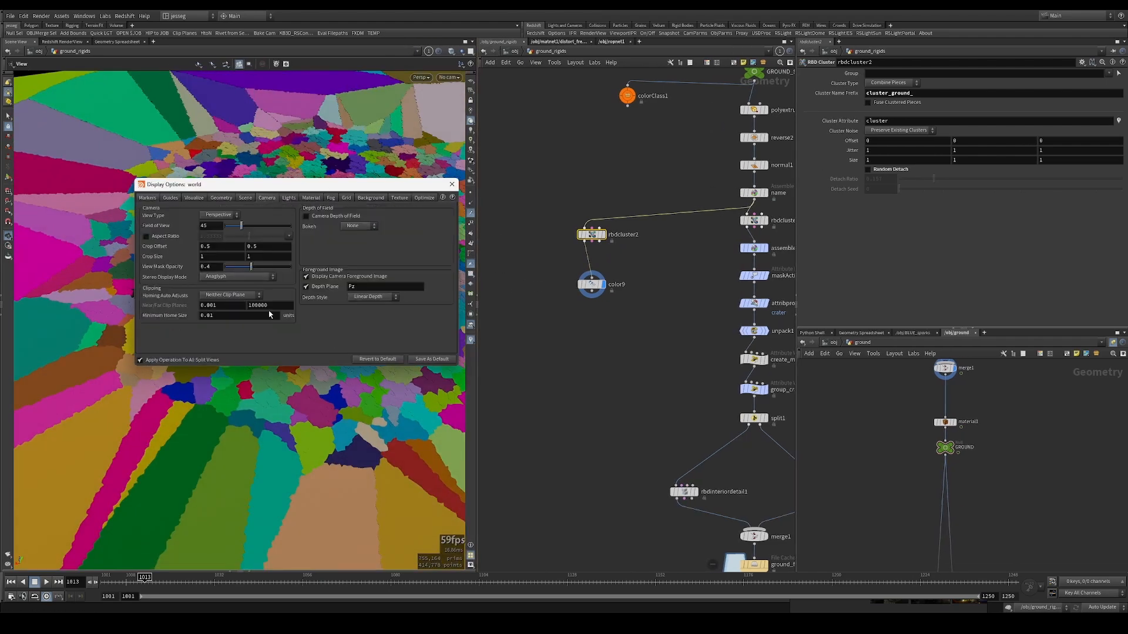
pyautogui.press('BackSpace')
pyautogui.press('BackSpace')
pyautogui.press('Return')
pyautogui.write('1')
pyautogui.press('Return')
pyautogui.click(452, 184)
pyautogui.moveTo(292, 292); pyautogui.dragTo(237, 262, button='right')
pyautogui.moveTo(237, 262); pyautogui.dragTo(272, 291)
# - Feed color9 from rbdcluster1 instead of rbdcluster2 and inspect the resulting clusters up close
pyautogui.moveTo(688, 263); pyautogui.dragTo(580, 290, button='middle')
pyautogui.moveTo(623, 256); pyautogui.dragTo(653, 245)
pyautogui.moveTo(575, 274); pyautogui.dragTo(612, 264, button='middle')
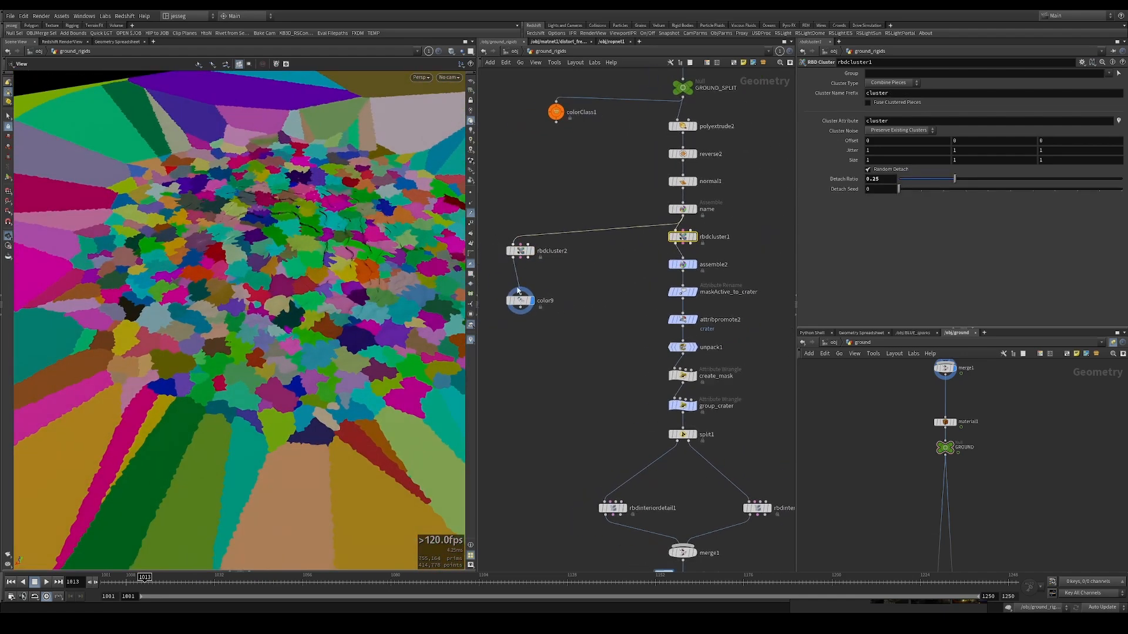
pyautogui.moveTo(512, 298); pyautogui.dragTo(591, 282)
pyautogui.scroll(3, 632, 266)
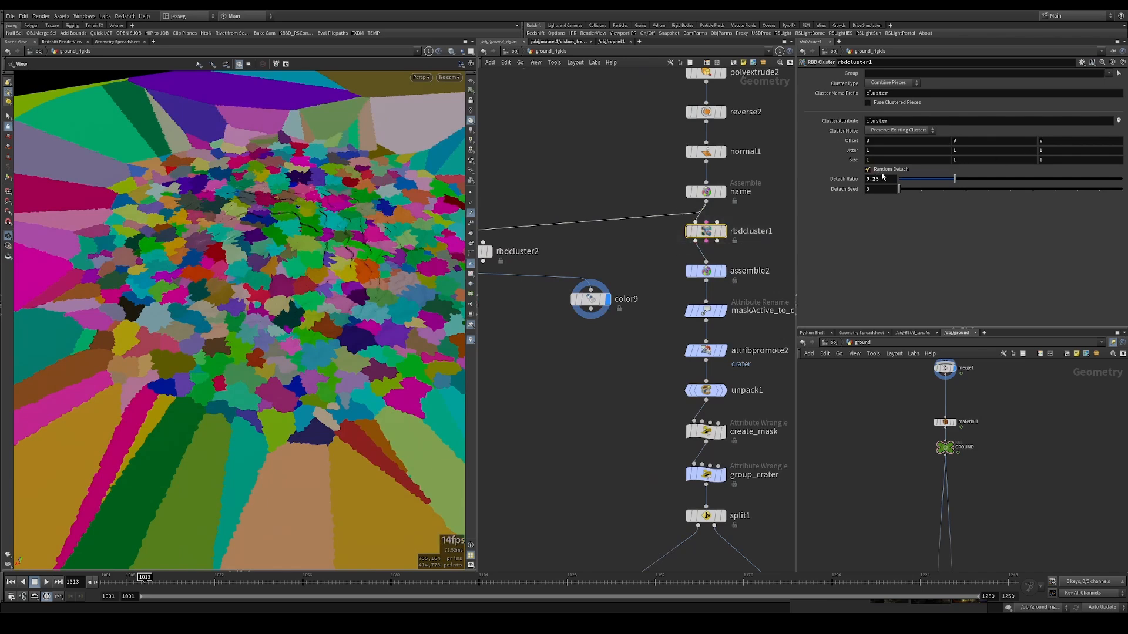
pyautogui.moveTo(696, 241); pyautogui.dragTo(591, 283)
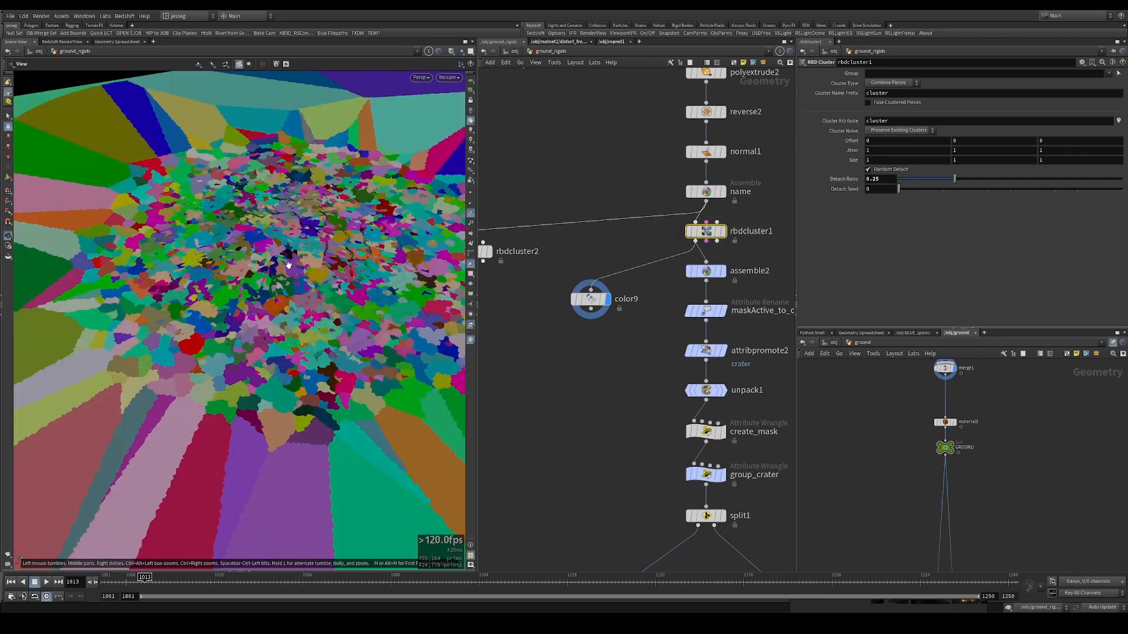
pyautogui.moveTo(287, 265); pyautogui.dragTo(431, 236)
pyautogui.moveTo(294, 262); pyautogui.dragTo(261, 298)
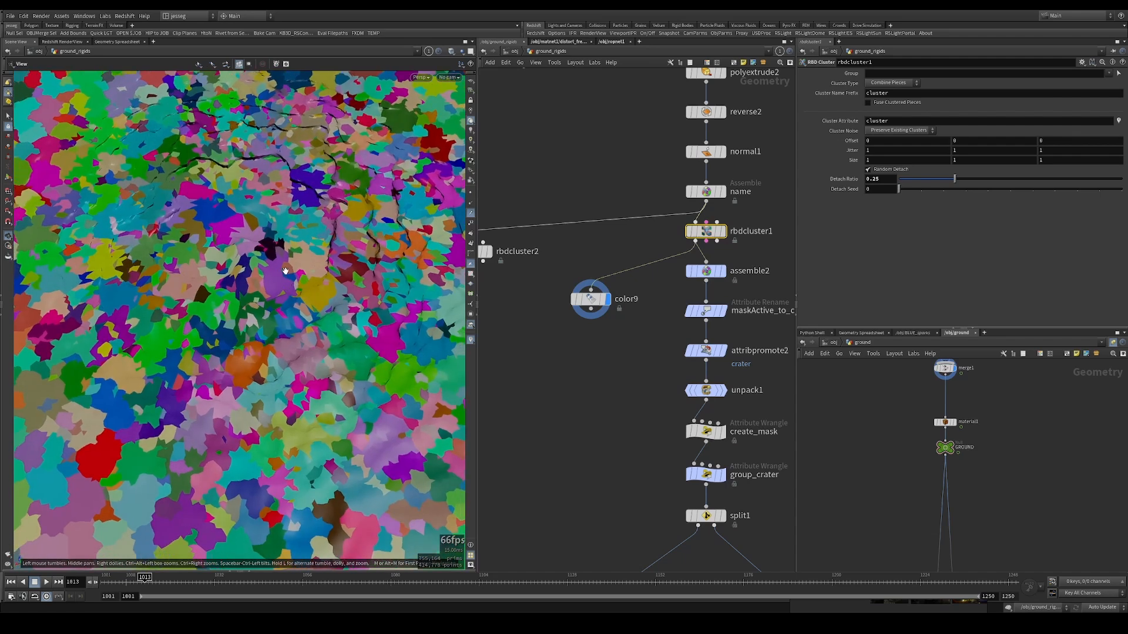
pyautogui.scroll(3, 294, 264)
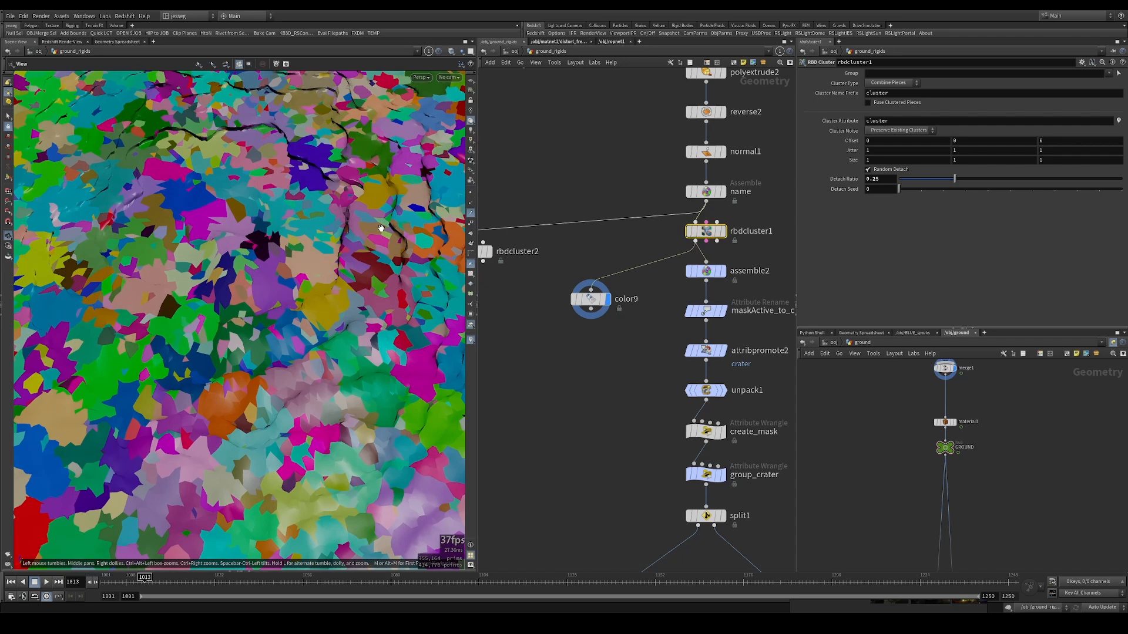
pyautogui.moveTo(386, 269); pyautogui.dragTo(332, 292, button='middle')
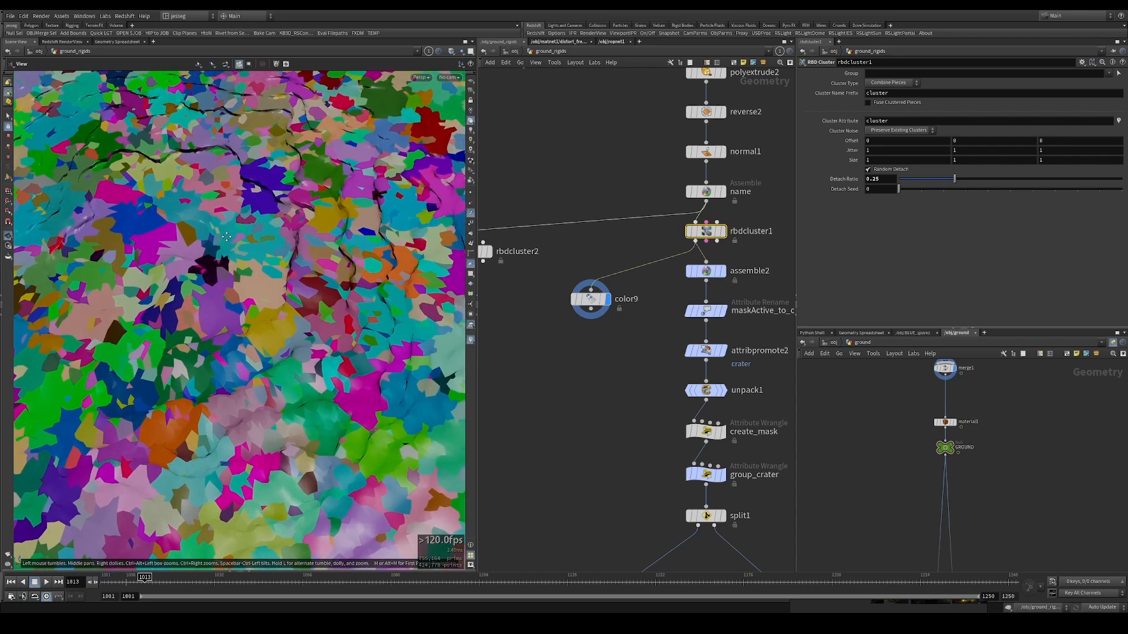
# - Display assemble2 and examine its name attribute and packed primitive settings
pyautogui.moveTo(624, 259); pyautogui.dragTo(525, 260, button='middle')
pyautogui.moveTo(676, 267); pyautogui.dragTo(733, 268, button='middle')
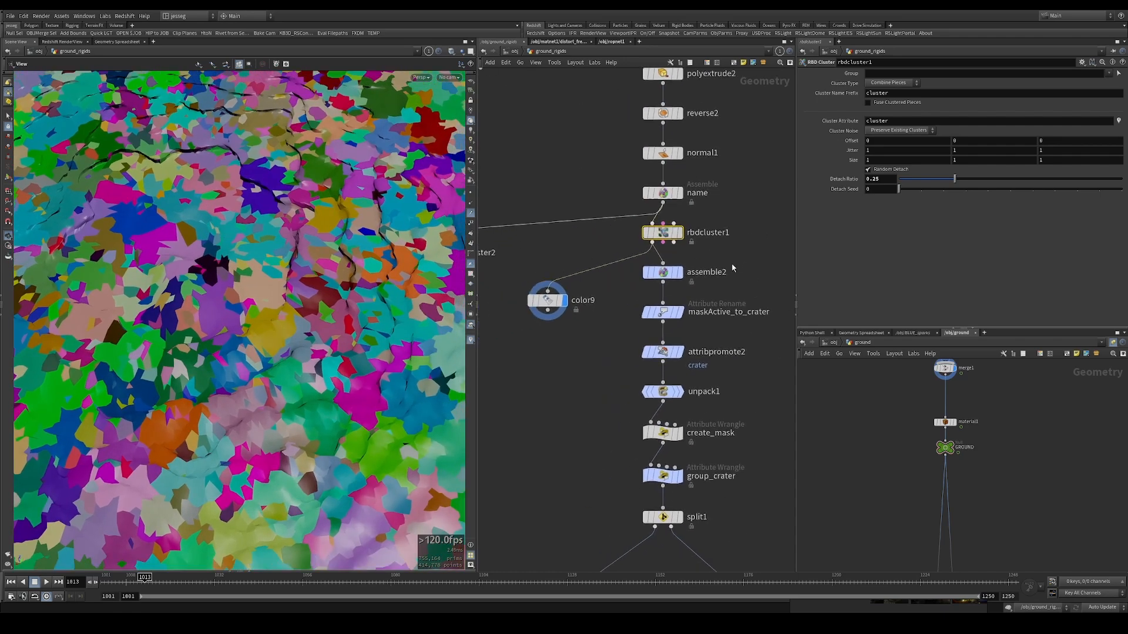
pyautogui.moveTo(710, 266); pyautogui.dragTo(636, 288)
pyautogui.click(679, 272)
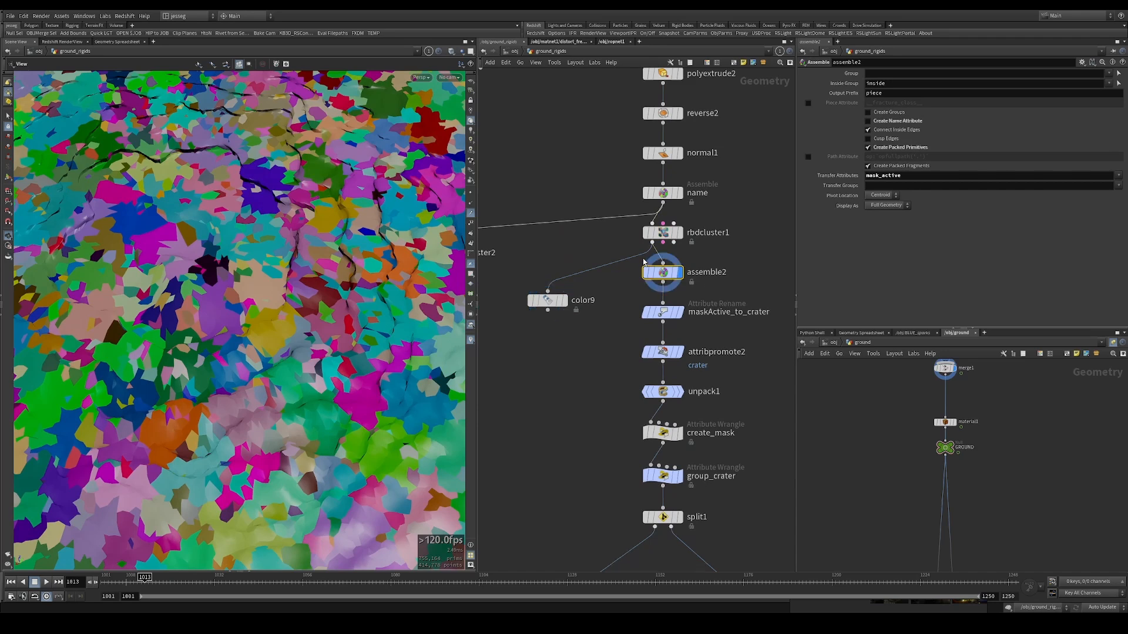
pyautogui.moveTo(719, 255); pyautogui.dragTo(657, 280)
pyautogui.moveTo(739, 289); pyautogui.dragTo(667, 337, button='middle')
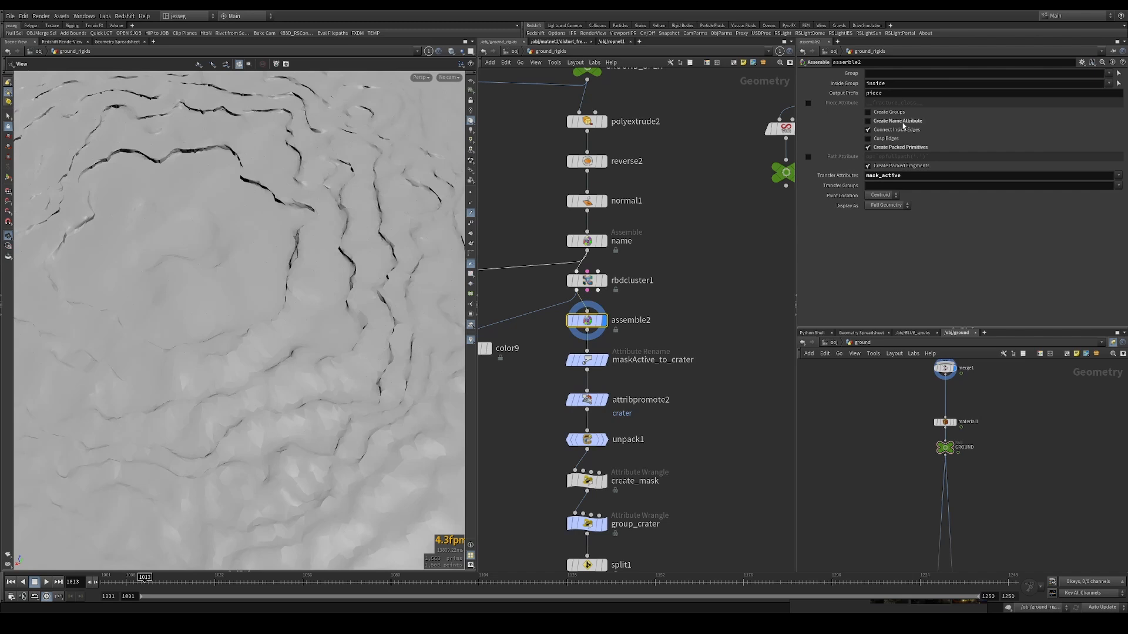
# - Duplicate assemble2 beside the chain, fed from rbdcluster1, and enable Create Name Attribute on the copy
pyautogui.moveTo(681, 316); pyautogui.dragTo(714, 282, button='middle')
pyautogui.keyDown('alt'); pyautogui.moveTo(617, 288); pyautogui.dragTo(725, 316); pyautogui.keyUp('alt')
pyautogui.moveTo(738, 216); pyautogui.dragTo(628, 254, button='middle')
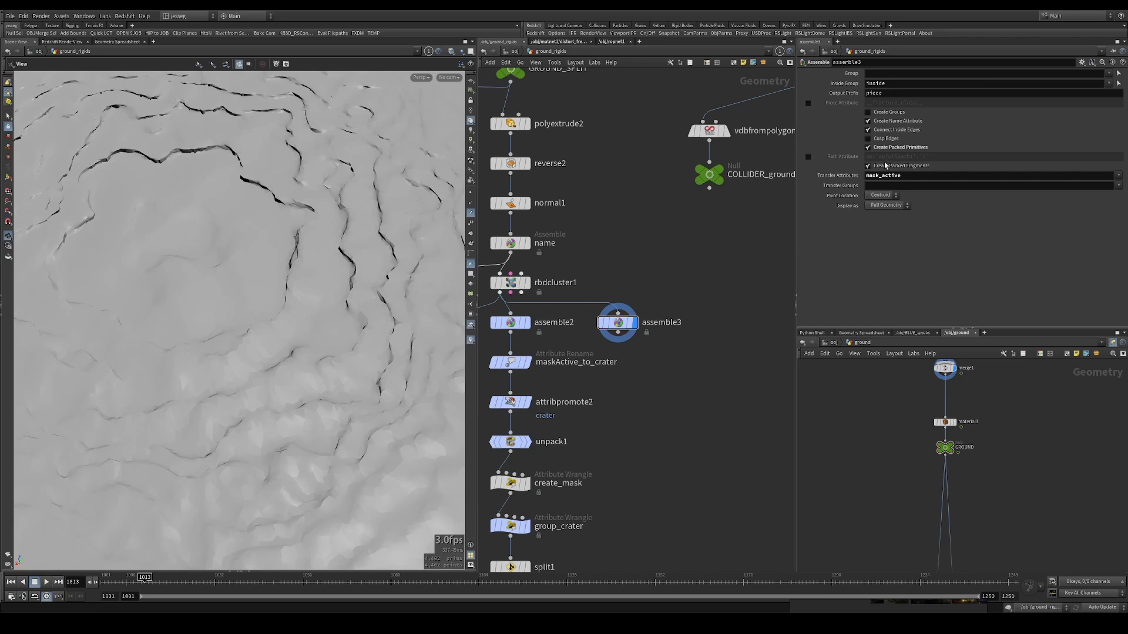
pyautogui.scroll(-4, 649, 390)
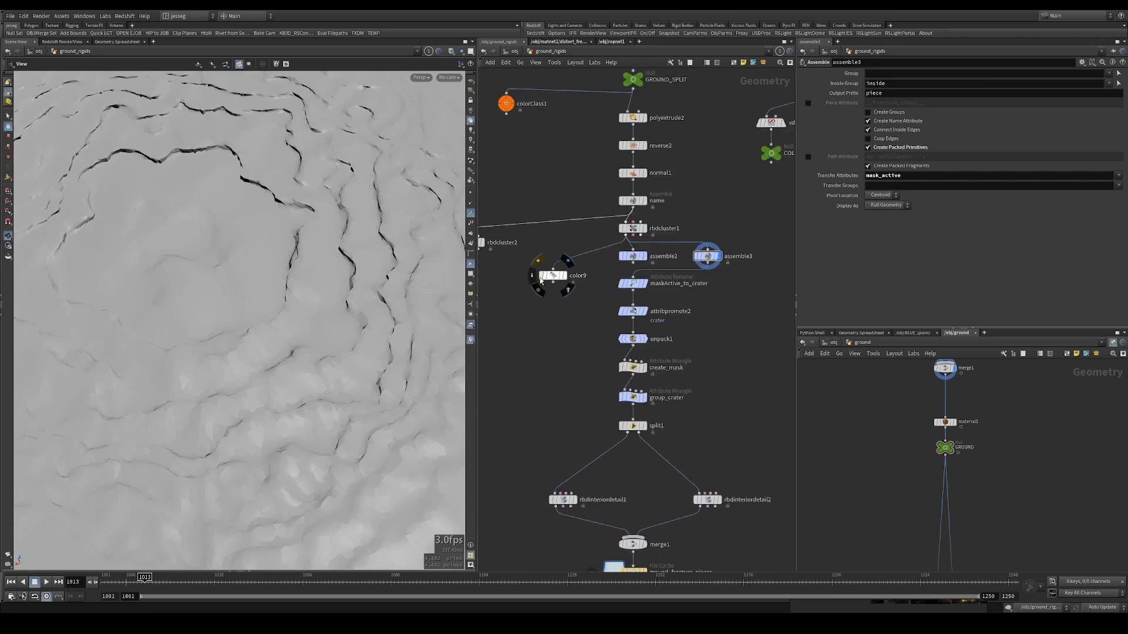
# - Turn off Create Packed Primitives on assemble3, feed it into color9, and display the randomly colored pieces
pyautogui.moveTo(538, 276); pyautogui.dragTo(533, 302)
pyautogui.click(550, 304)
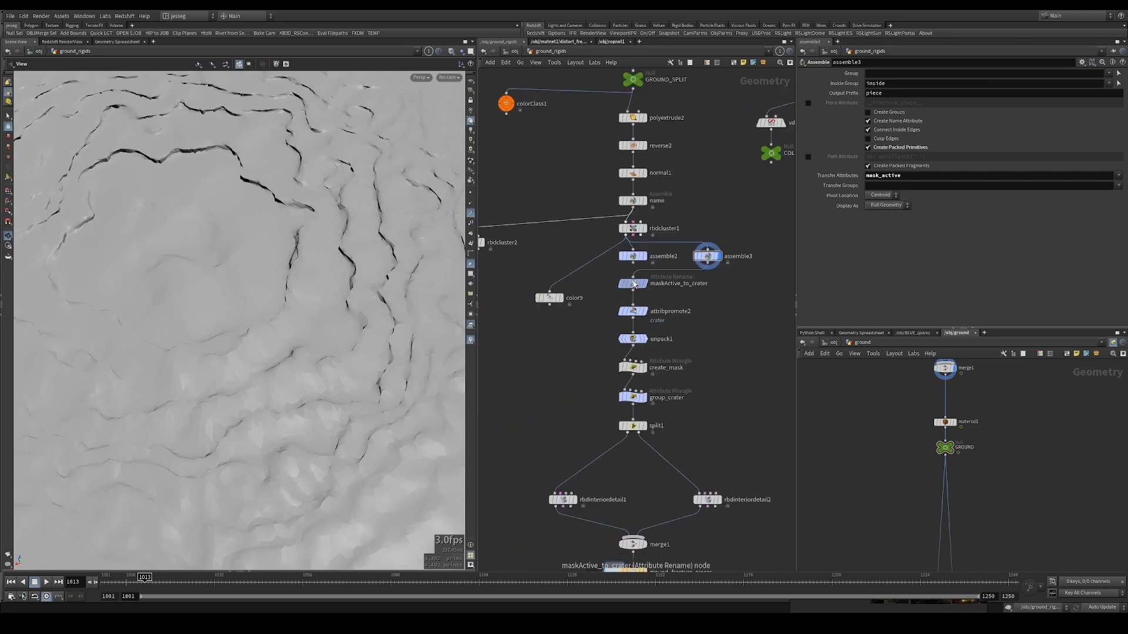
pyautogui.press('Escape')
pyautogui.click(897, 147)
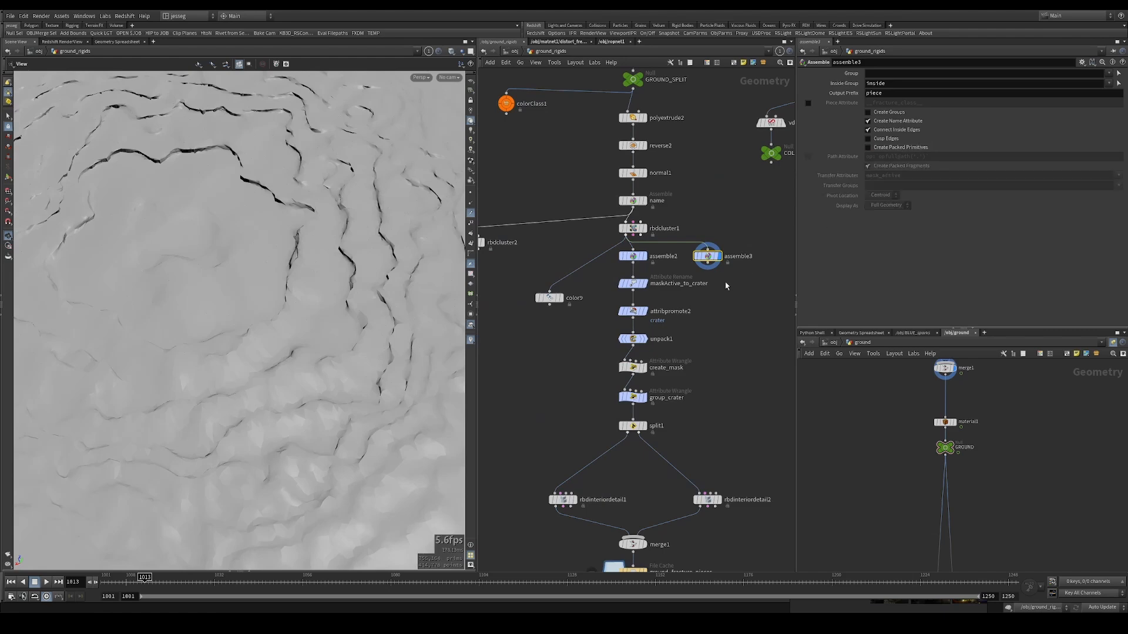
pyautogui.moveTo(708, 267); pyautogui.dragTo(549, 292)
pyautogui.click(561, 298)
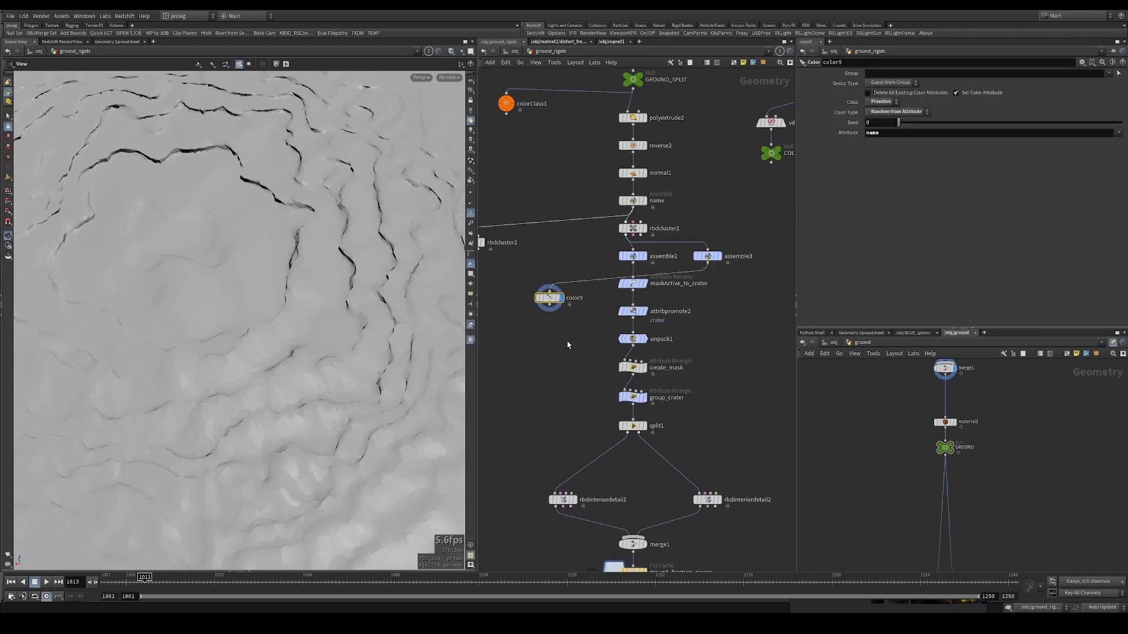
pyautogui.scroll(-5, 306, 276)
pyautogui.scroll(6, 290, 238)
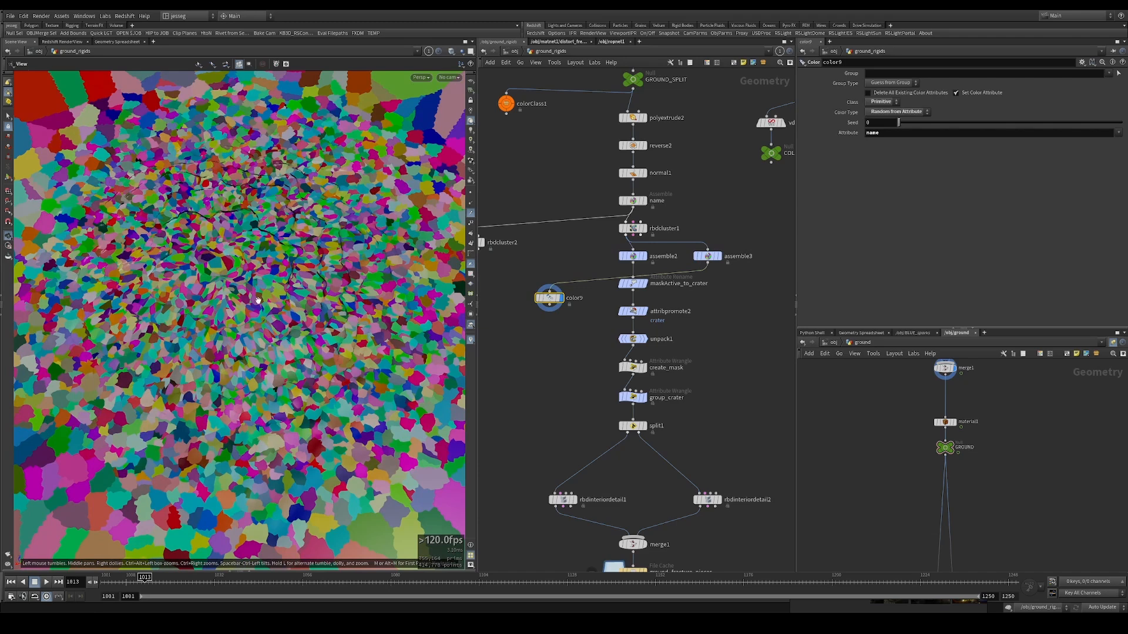
pyautogui.scroll(-3, 258, 301)
# - Delete assemble3, display assemble2 again, and review its transferred mask_active attribute
pyautogui.click(708, 256)
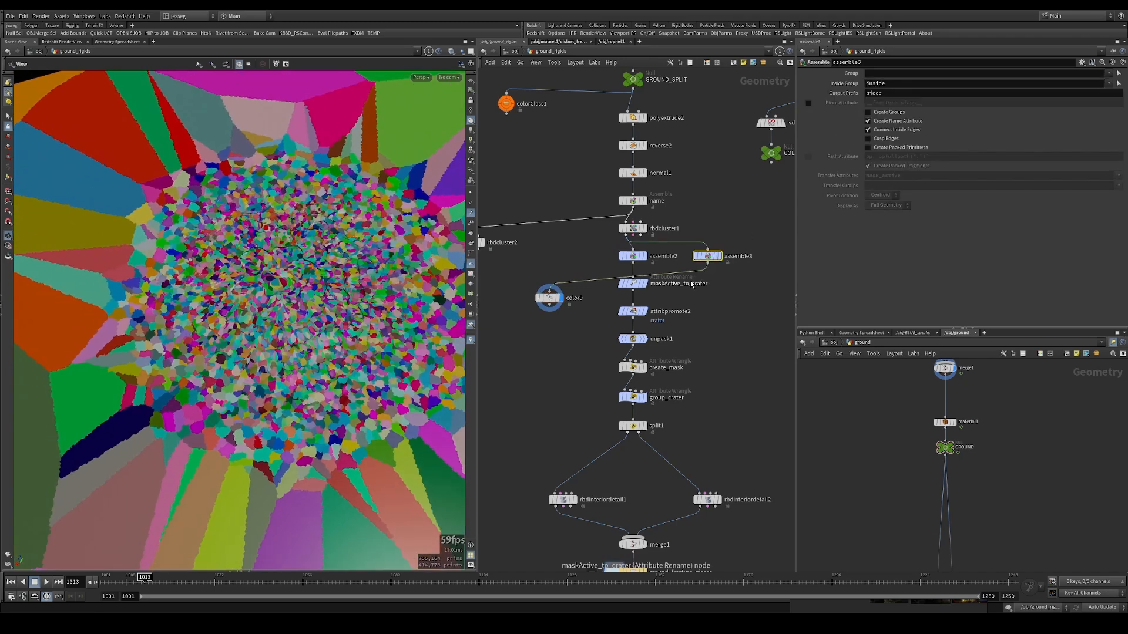
pyautogui.press('Delete')
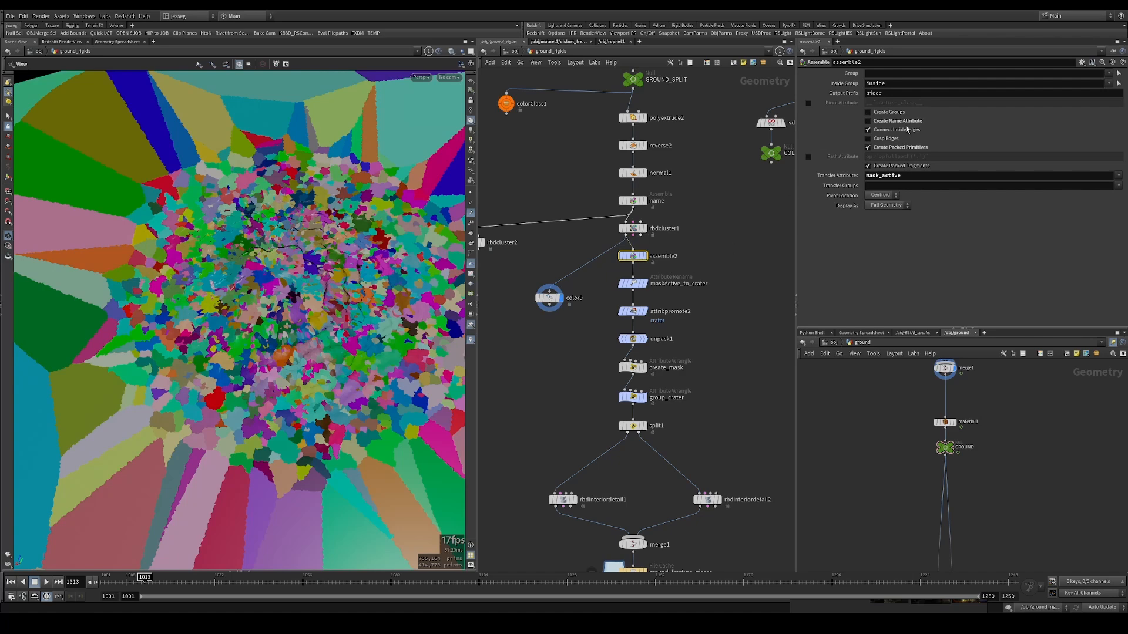
pyautogui.click(645, 256)
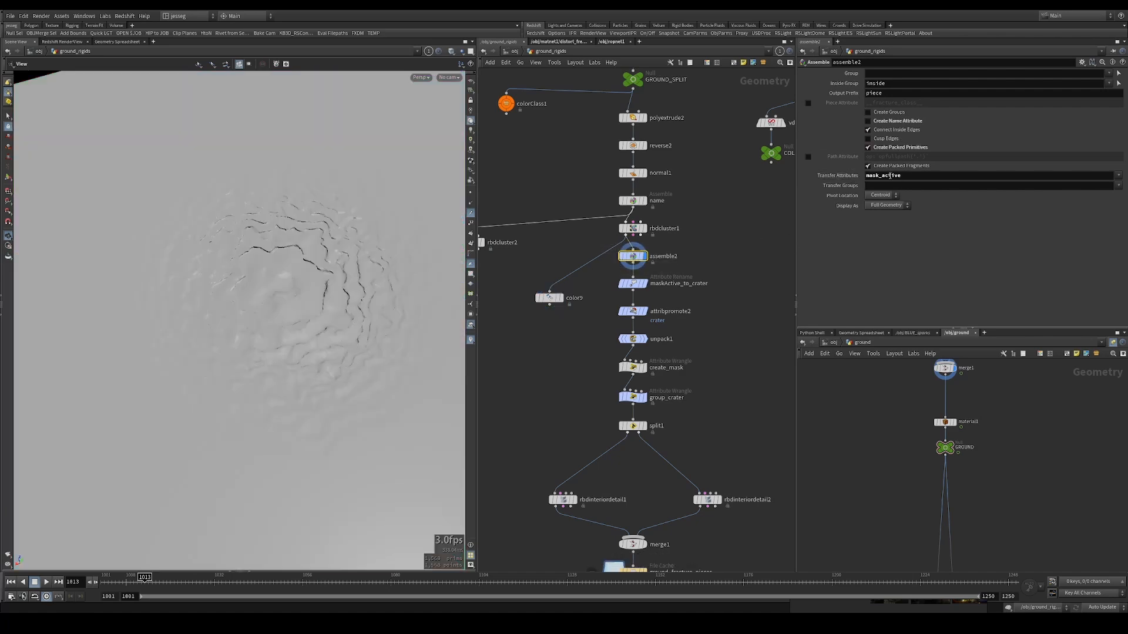
pyautogui.moveTo(902, 176); pyautogui.dragTo(859, 179)
# - Display the store_masks wrangle upstream and inspect its mask on the ground
pyautogui.scroll(-3, 675, 272)
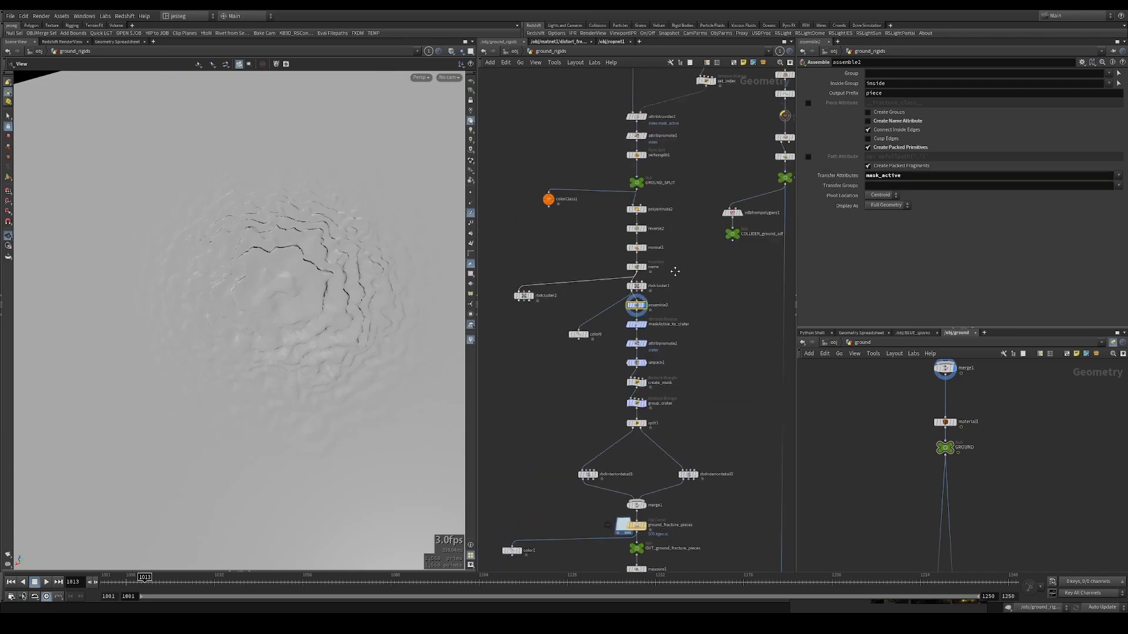
pyautogui.moveTo(675, 271); pyautogui.dragTo(601, 276, button='middle')
pyautogui.click(633, 274)
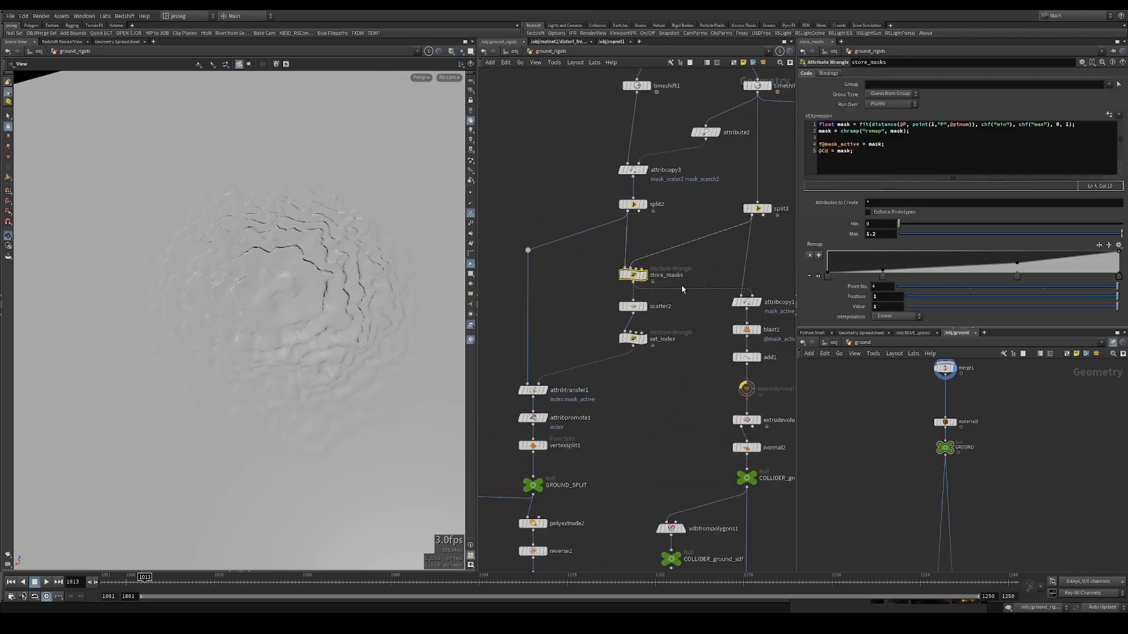
pyautogui.press('r')
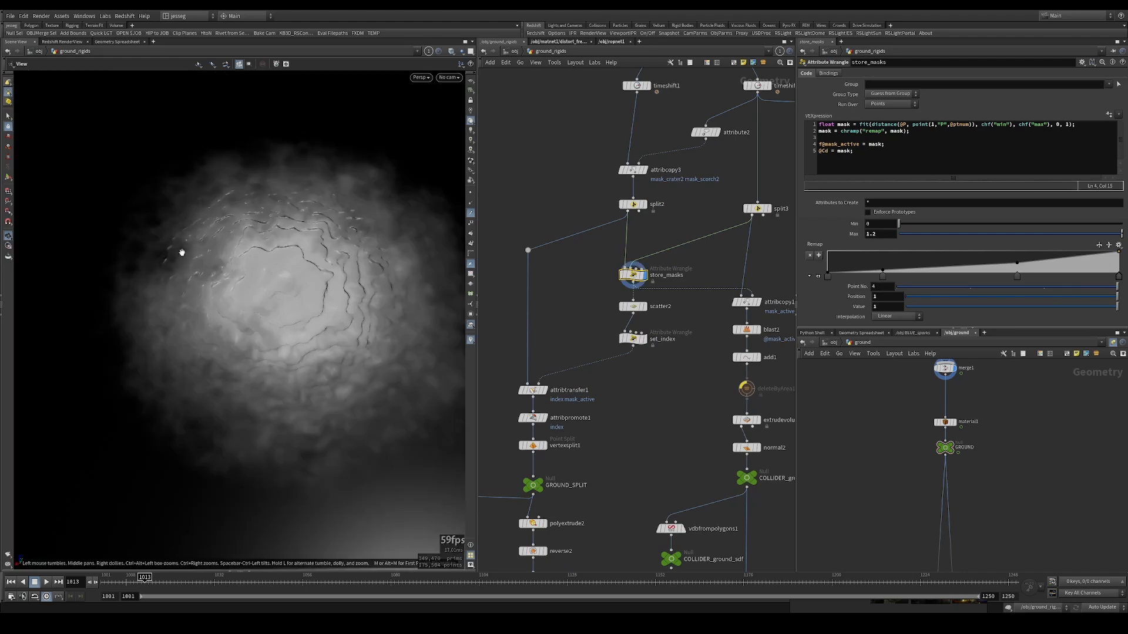
pyautogui.moveTo(622, 547); pyautogui.dragTo(663, 300, button='middle')
pyautogui.scroll(-1, 661, 302)
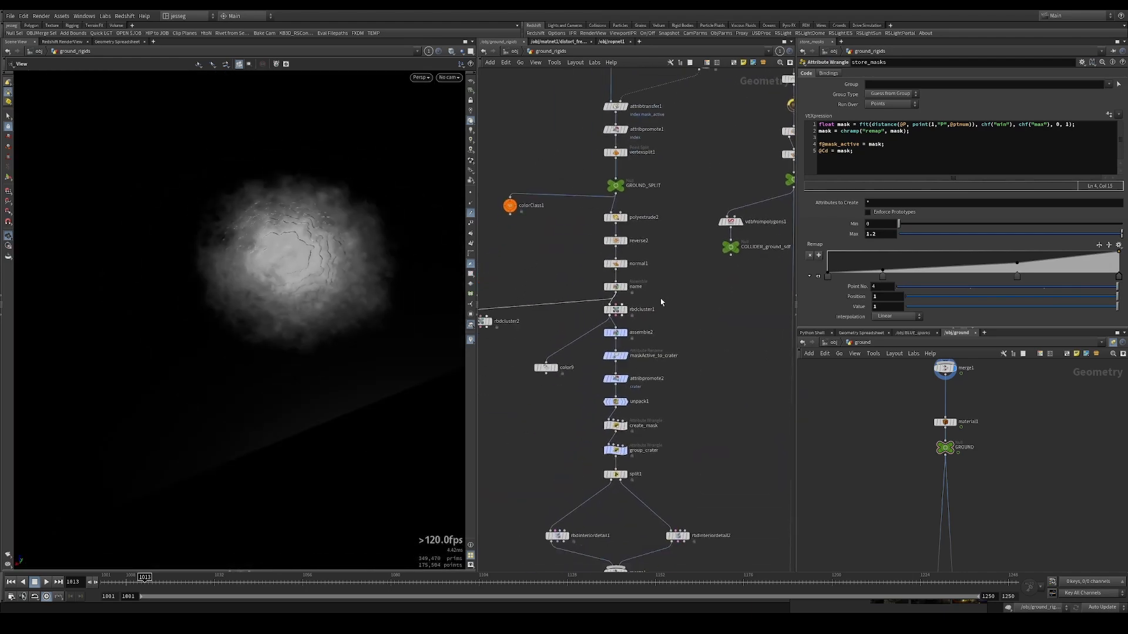
# - Display maskActive_to_crater and examine its renaming of mask_active to crater
pyautogui.click(615, 355)
pyautogui.scroll(5, 605, 341)
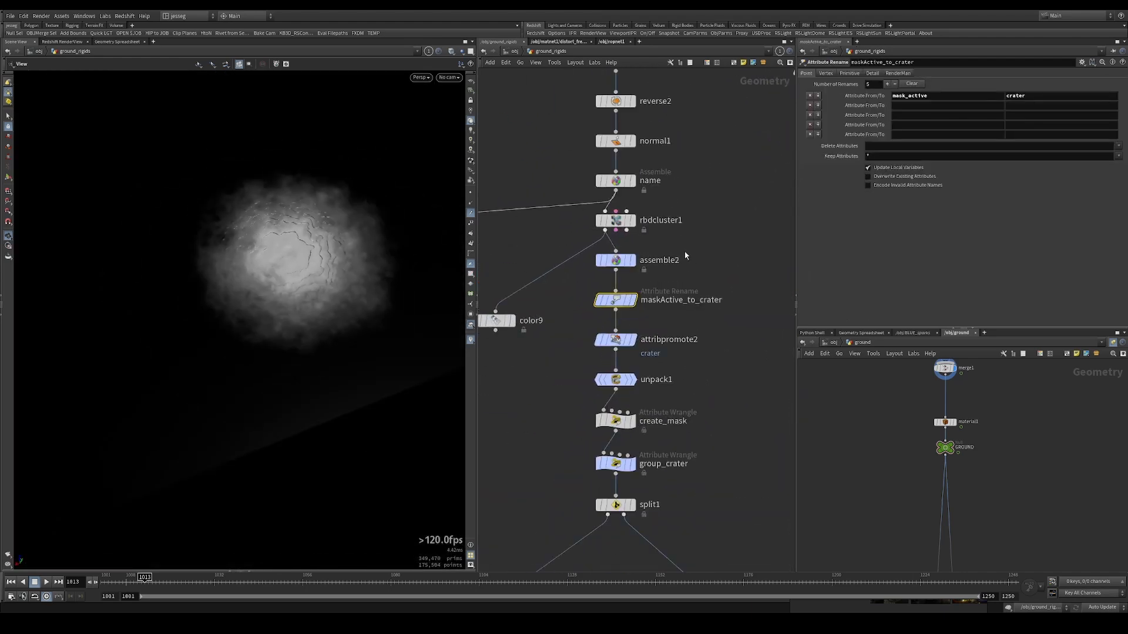
pyautogui.press('r')
pyautogui.moveTo(663, 340); pyautogui.dragTo(687, 283, button='middle')
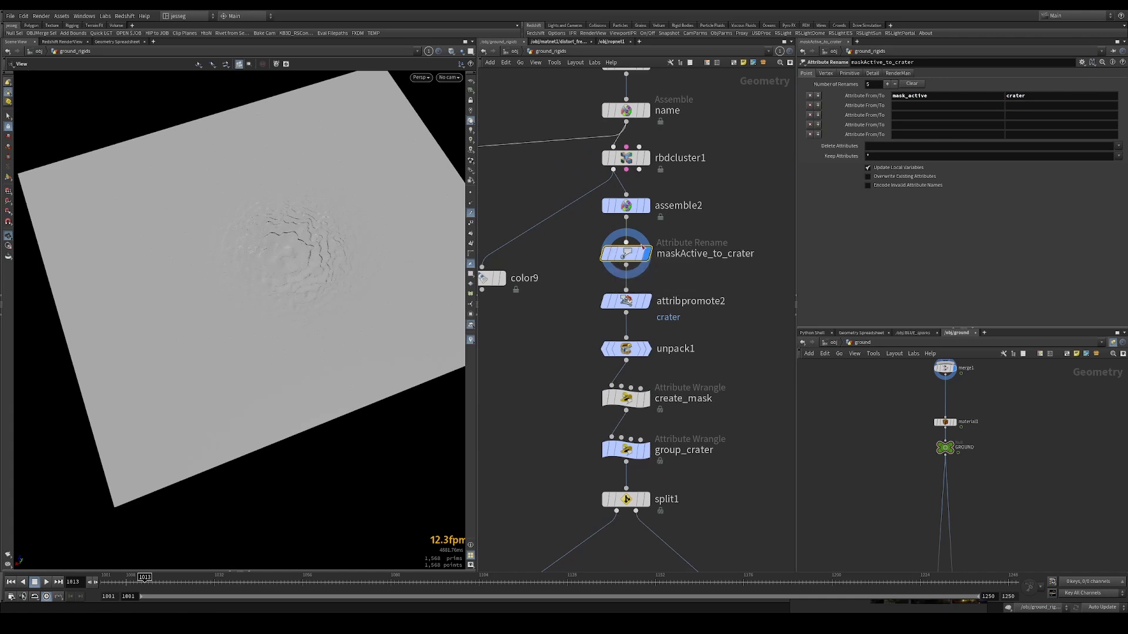
pyautogui.click(943, 94)
pyautogui.doubleClick(941, 97)
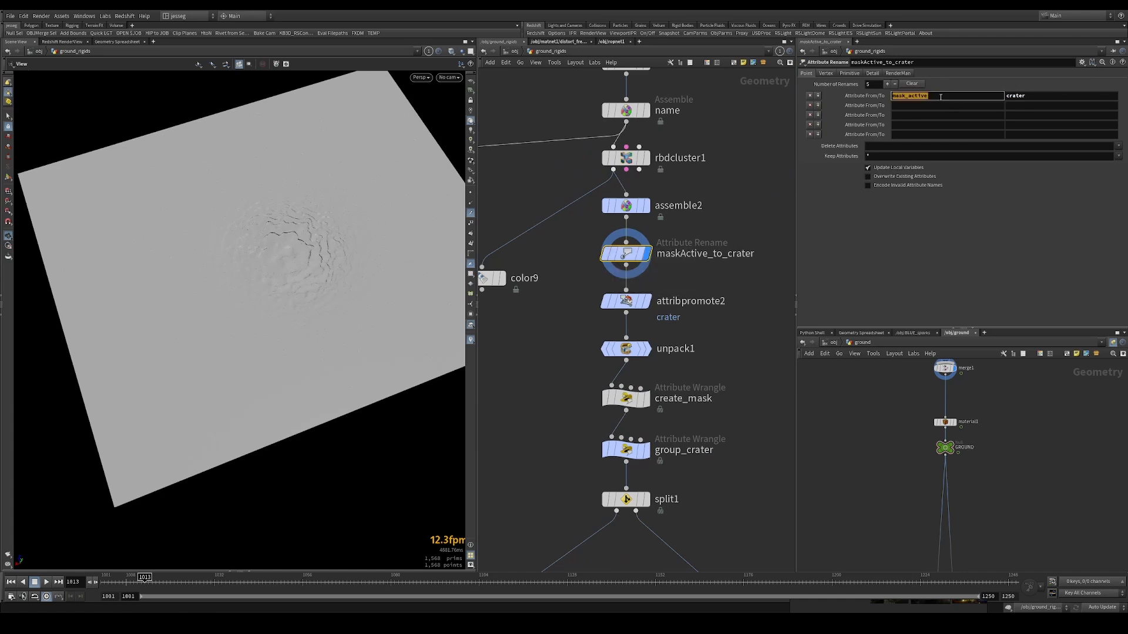
# - Review the rename from mask_active to crater and the settings of attribpromote2 that promote crater from Point to Primitive
pyautogui.doubleClick(940, 97)
pyautogui.doubleClick(1034, 96)
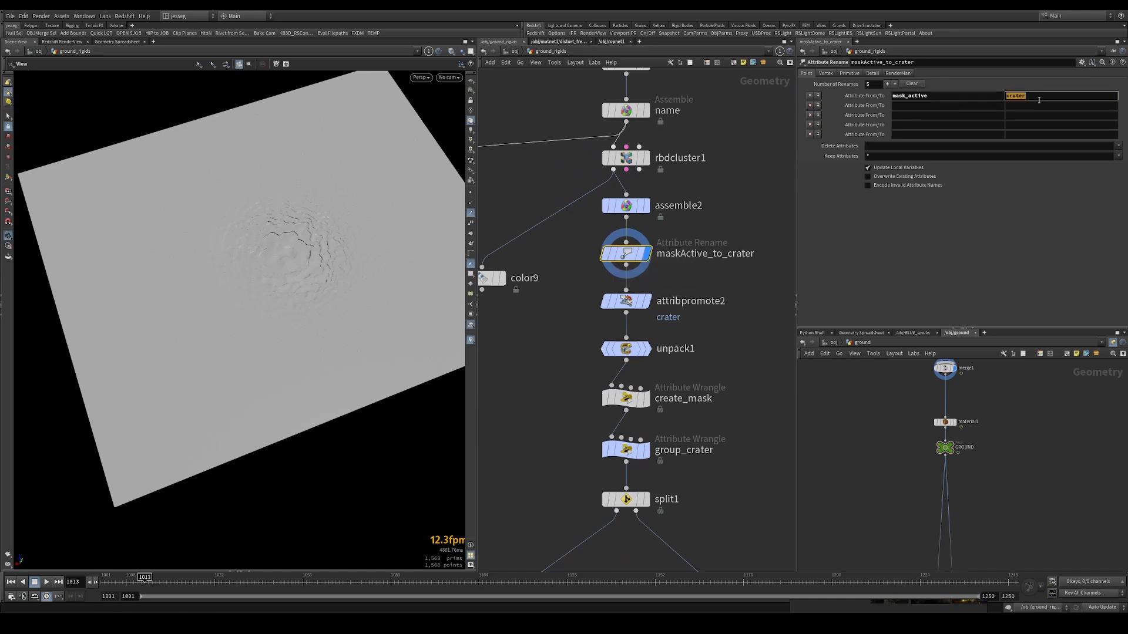
pyautogui.moveTo(734, 271); pyautogui.dragTo(559, 327)
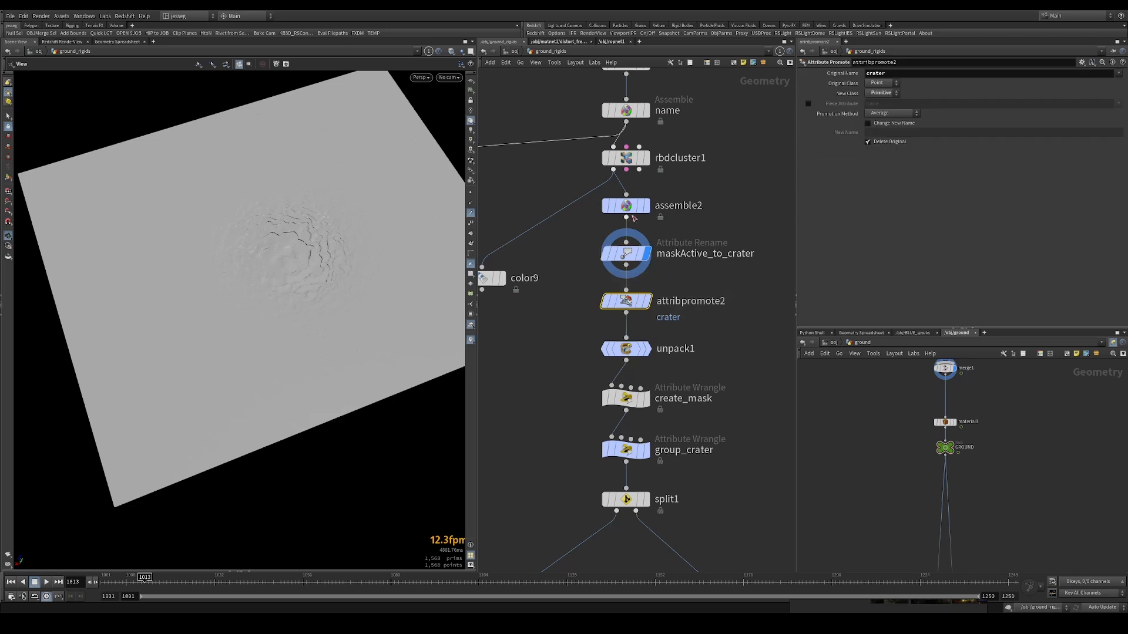
pyautogui.middleClick(643, 210)
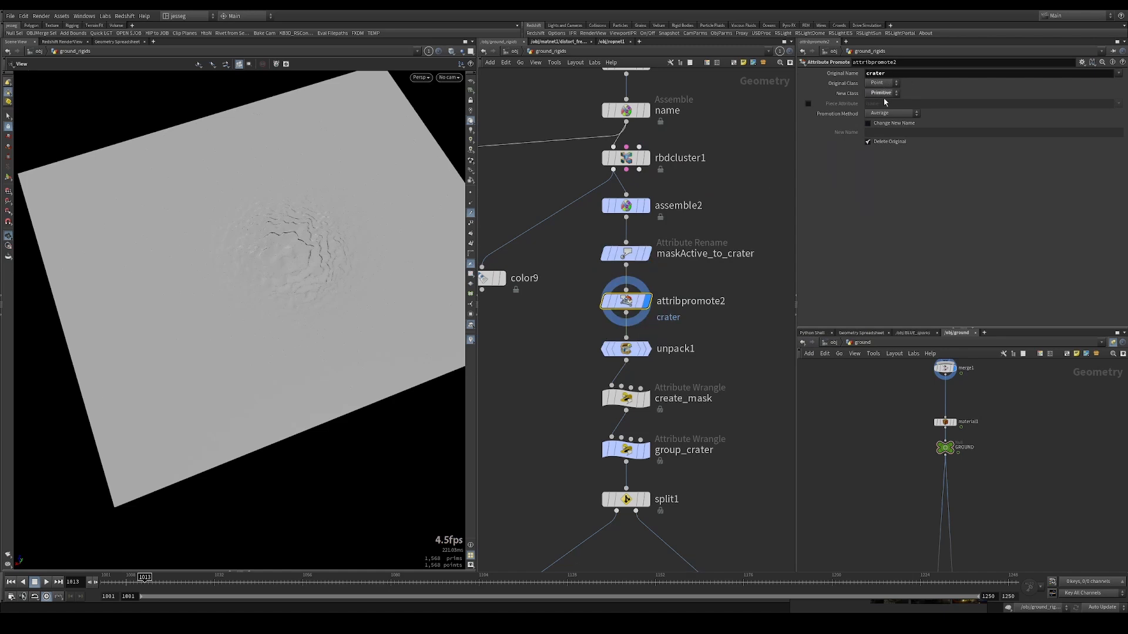
# - Display unpack1 and review its transfer of the crater attribute
pyautogui.moveTo(703, 338); pyautogui.dragTo(682, 261, button='middle')
pyautogui.moveTo(702, 264); pyautogui.dragTo(557, 302)
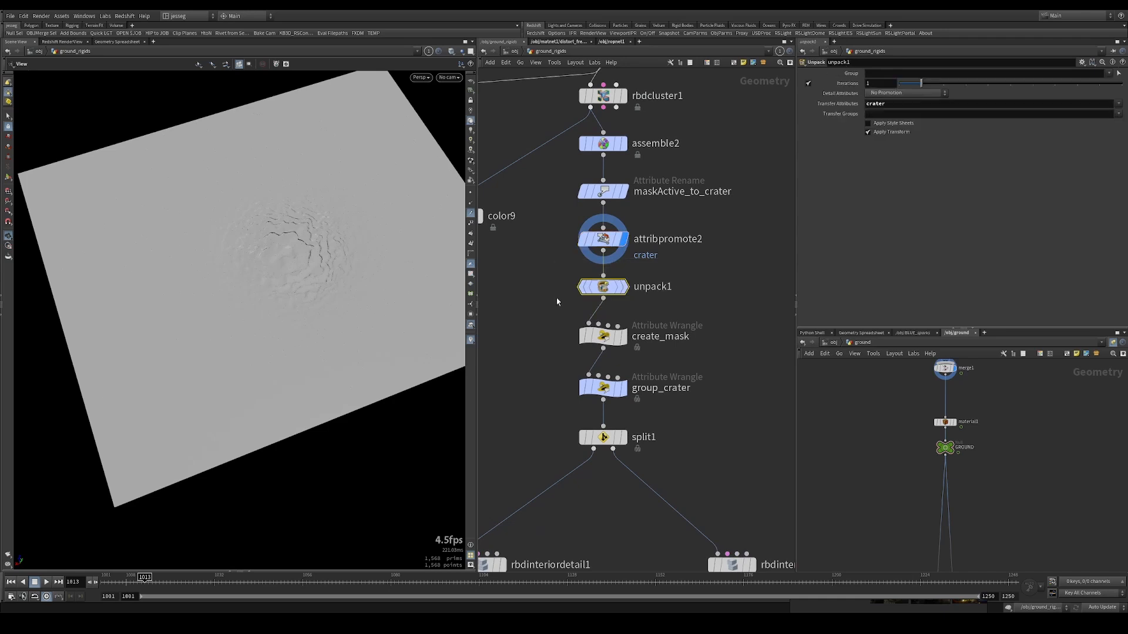
pyautogui.click(624, 287)
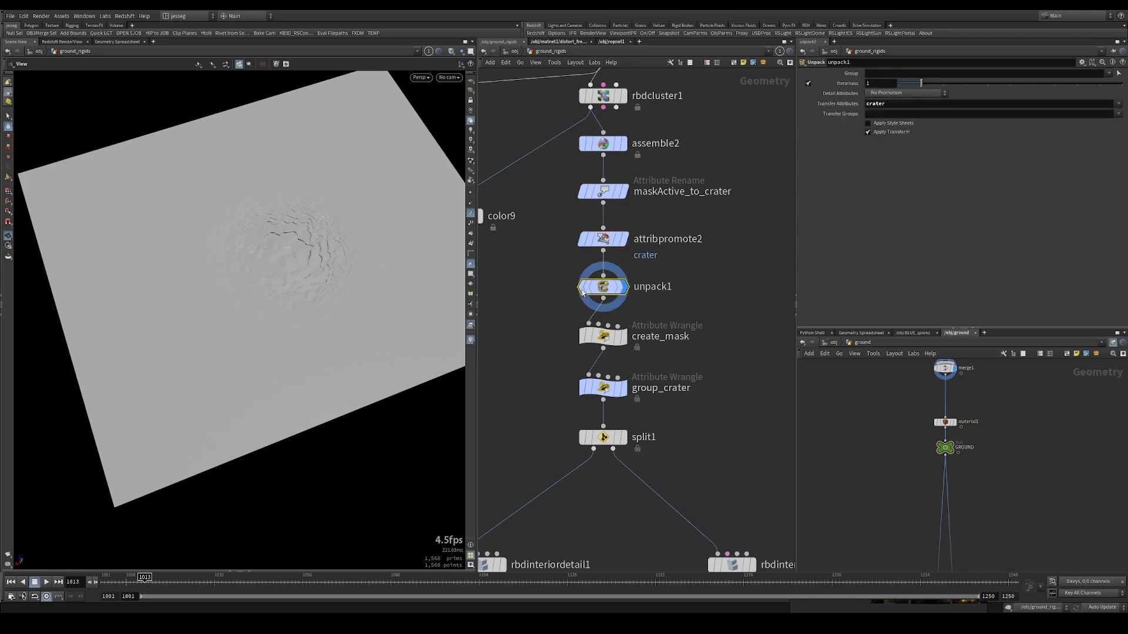
pyautogui.moveTo(521, 279); pyautogui.dragTo(561, 240, button='middle')
pyautogui.moveTo(605, 272); pyautogui.dragTo(678, 295, button='middle')
# - Reposition color9 beside the node chain and rewire its input to the name assemble node
pyautogui.moveTo(594, 211); pyautogui.dragTo(586, 328)
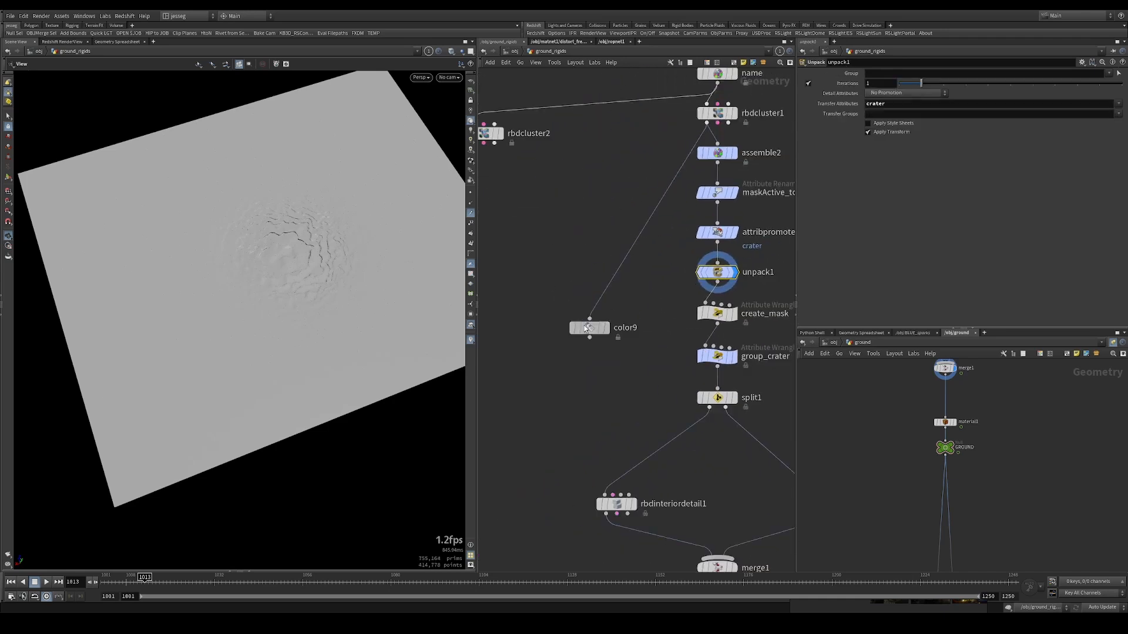
pyautogui.moveTo(717, 284)
pyautogui.mouseDown()
pyautogui.moveTo(624, 276)
pyautogui.moveTo(589, 319)
pyautogui.moveTo(559, 259)
pyautogui.mouseUp()
pyautogui.click(590, 328)
pyautogui.click(573, 240)
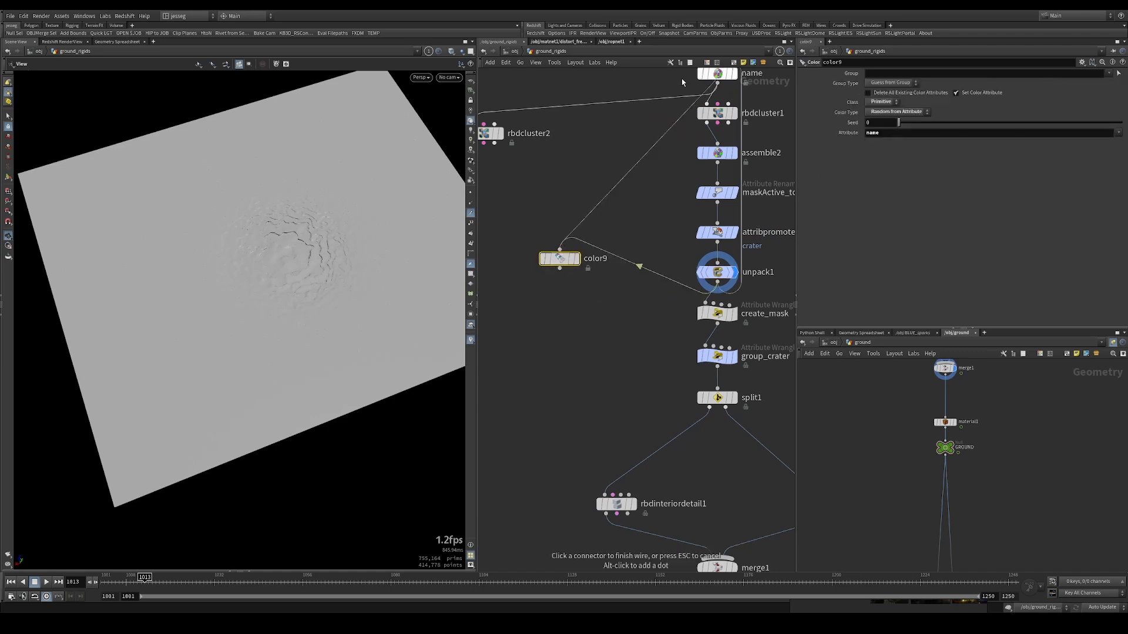
pyautogui.click(672, 99)
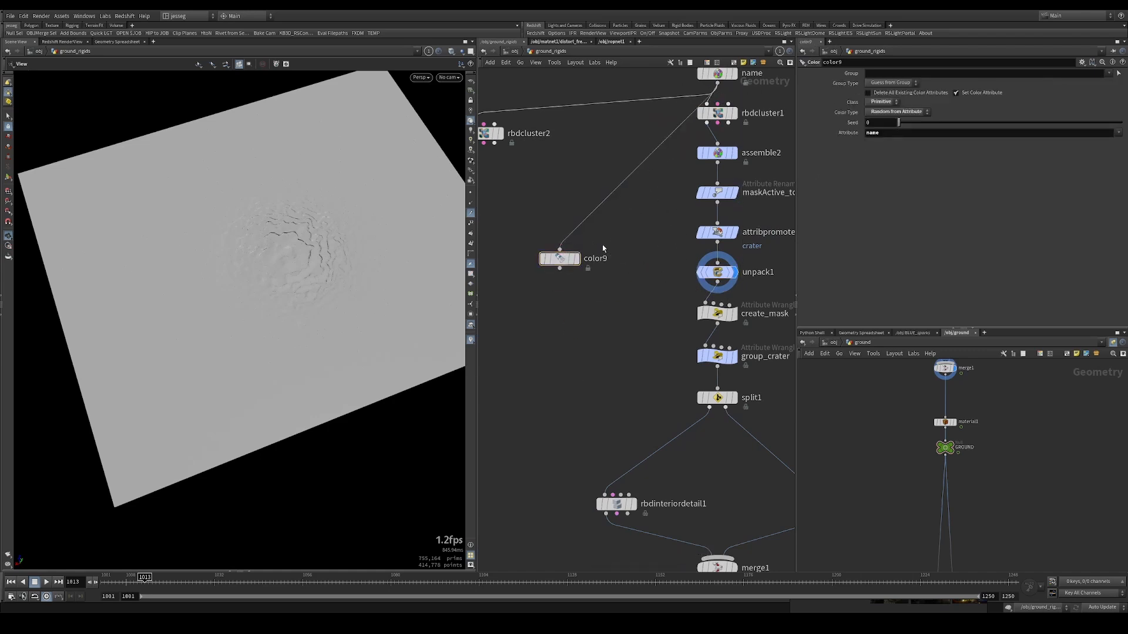
# - Duplicate color9, feed the copy from unpack1, and set its attribute to crater
pyautogui.keyDown('alt'); pyautogui.moveTo(562, 259); pyautogui.dragTo(568, 343); pyautogui.keyUp('alt')
pyautogui.moveTo(718, 285); pyautogui.dragTo(567, 334)
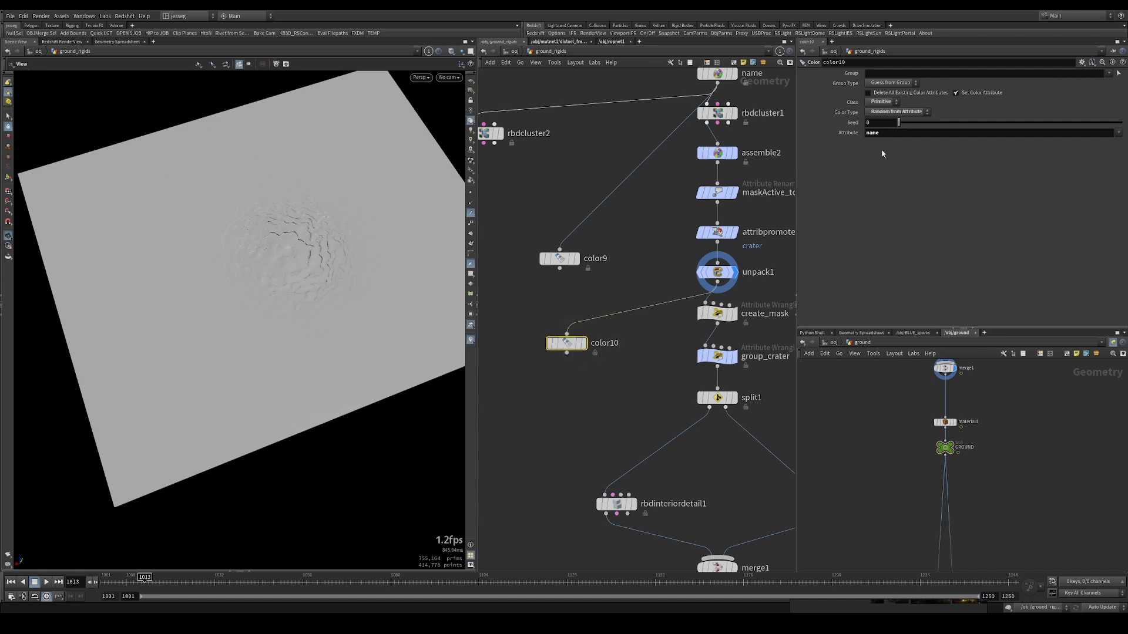
pyautogui.doubleClick(885, 136)
pyautogui.write('crater')
pyautogui.press('Return')
# - Set color10's color type to Ramp from Attribute with the violet-to-red rainbow ramp preset
pyautogui.click(897, 112)
pyautogui.click(893, 144)
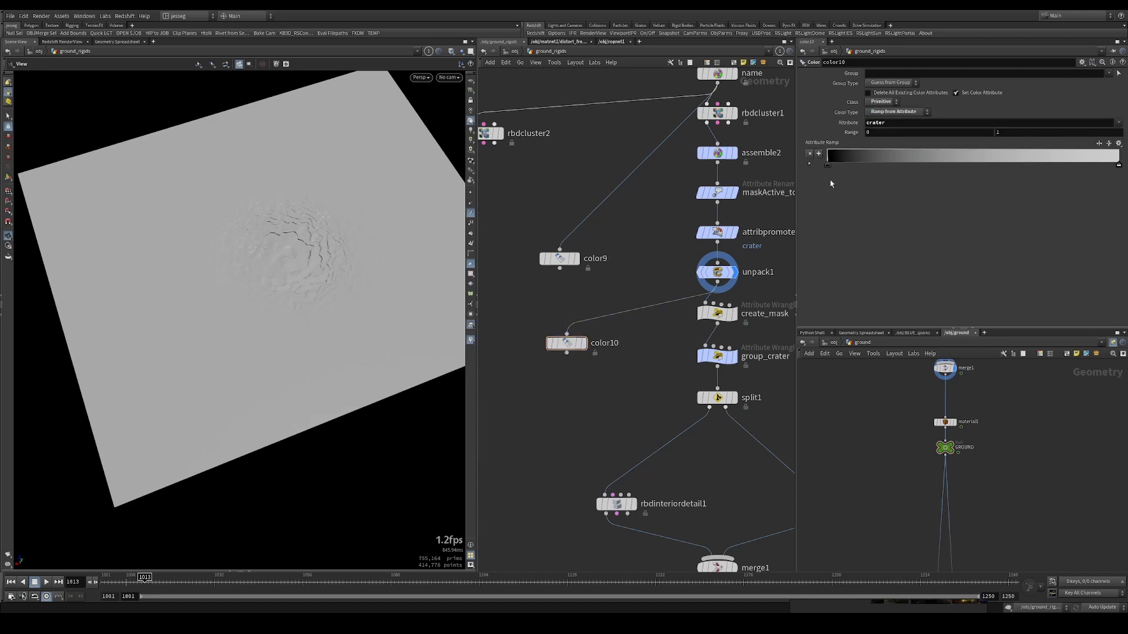
pyautogui.click(1118, 145)
pyautogui.click(1093, 198)
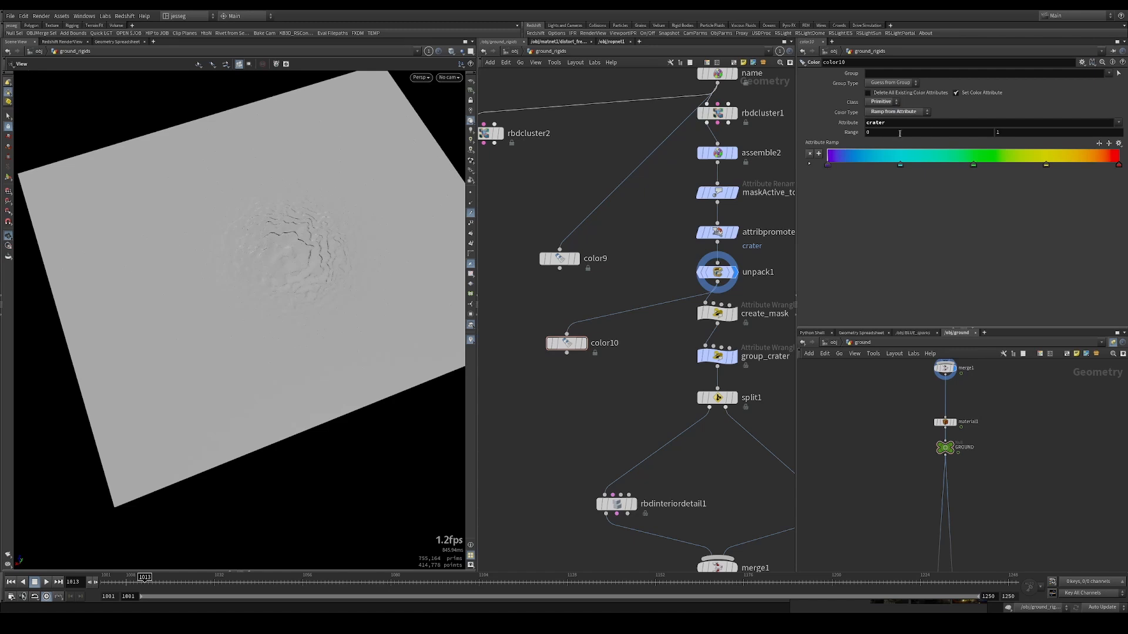
# - Display color10 and inspect the crater attribute's ramp colors across the ground clusters up close
pyautogui.moveTo(583, 275); pyautogui.dragTo(536, 430)
pyautogui.press('r')
pyautogui.moveTo(320, 265); pyautogui.dragTo(272, 229)
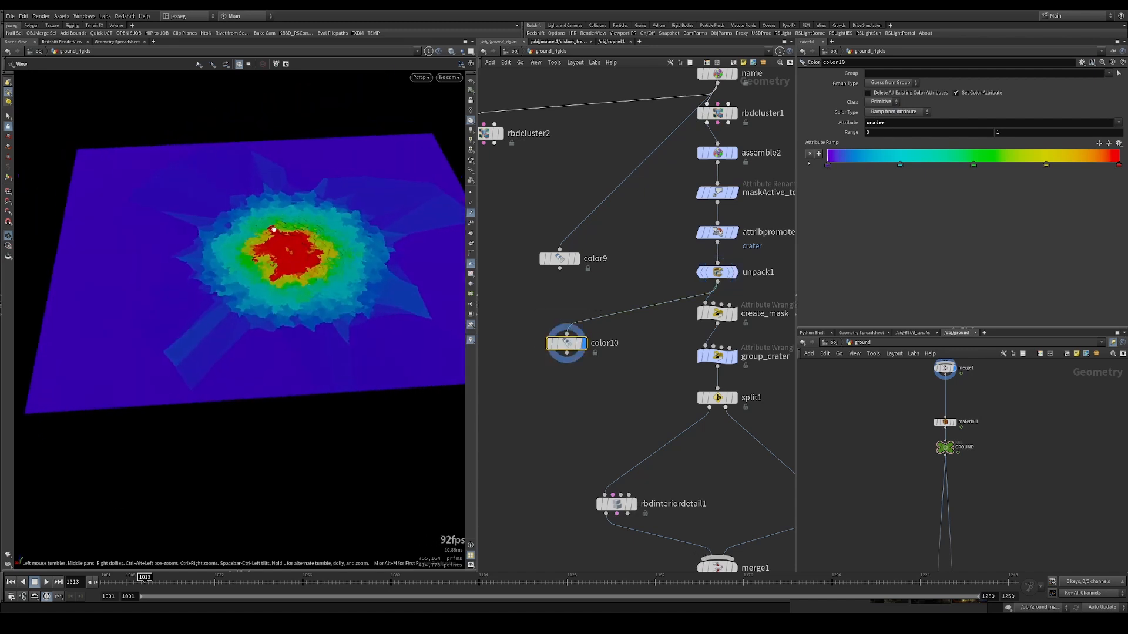
pyautogui.moveTo(272, 229); pyautogui.dragTo(351, 224, button='right')
pyautogui.moveTo(351, 224); pyautogui.dragTo(309, 229)
pyautogui.moveTo(122, 260); pyautogui.dragTo(297, 219, button='right')
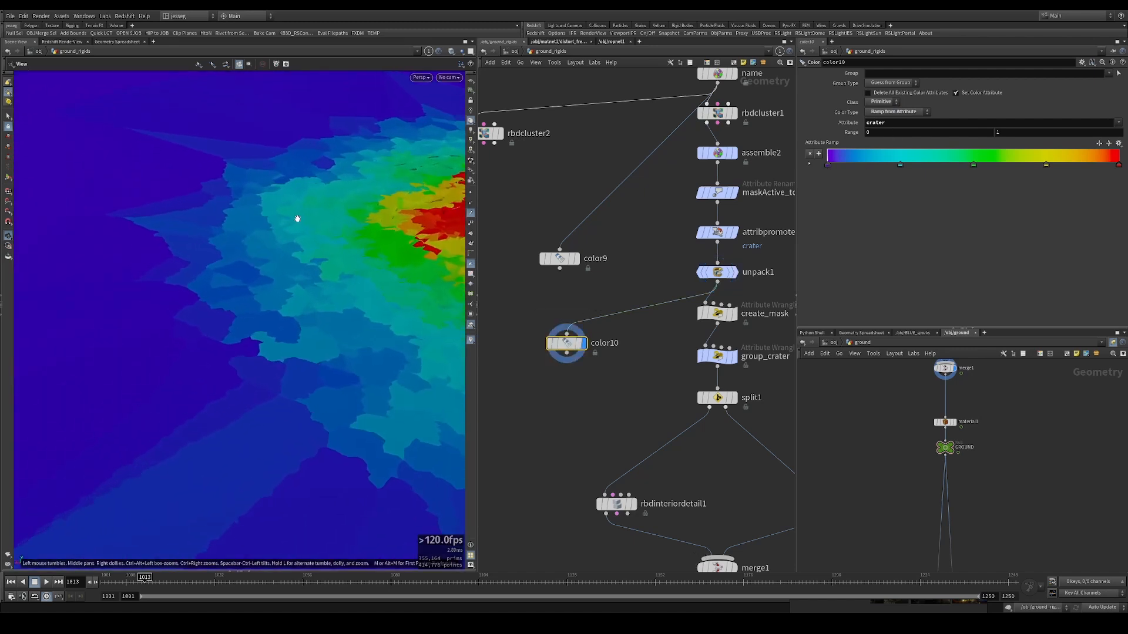
pyautogui.moveTo(297, 219); pyautogui.dragTo(217, 272)
pyautogui.moveTo(217, 272); pyautogui.dragTo(311, 241, button='right')
pyautogui.moveTo(249, 252); pyautogui.dragTo(228, 273)
pyautogui.moveTo(372, 280); pyautogui.dragTo(372, 269)
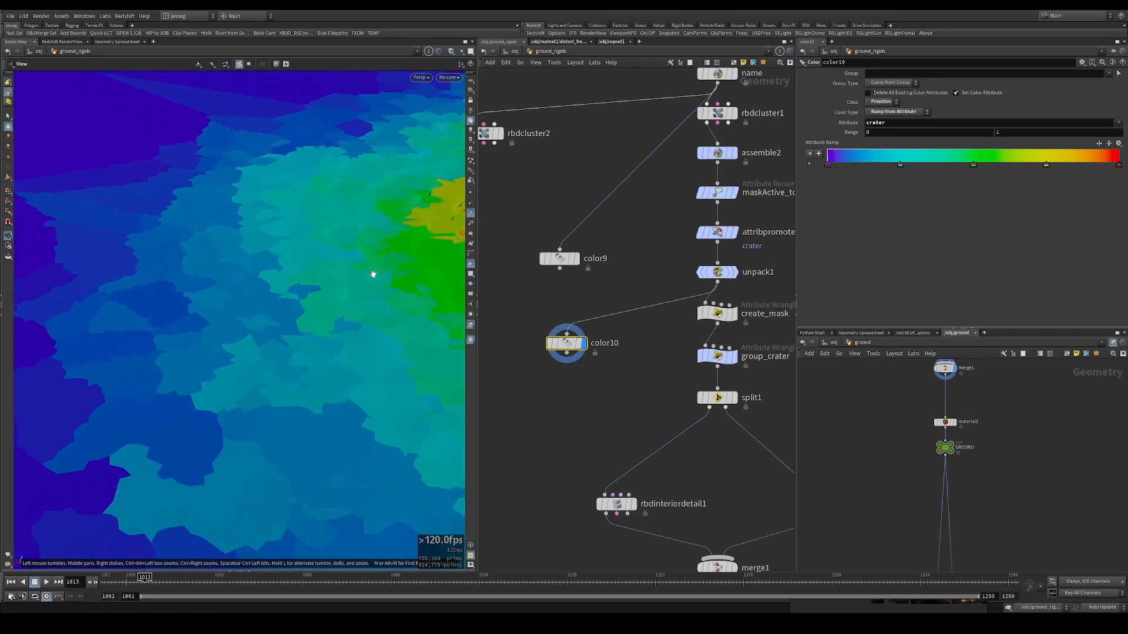
# - Duplicate color10 beside assemble2 and feed the copy from rbdcluster1's output
pyautogui.scroll(-2, 645, 325)
pyautogui.click(691, 203)
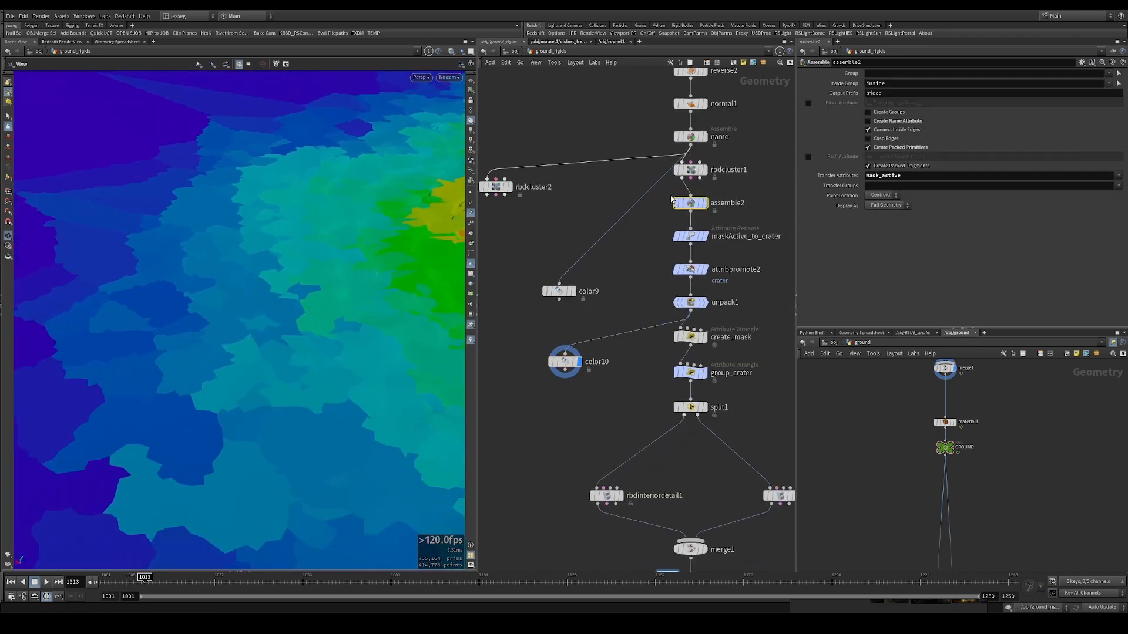
pyautogui.keyDown('alt'); pyautogui.moveTo(560, 369); pyautogui.dragTo(629, 236); pyautogui.keyUp('alt')
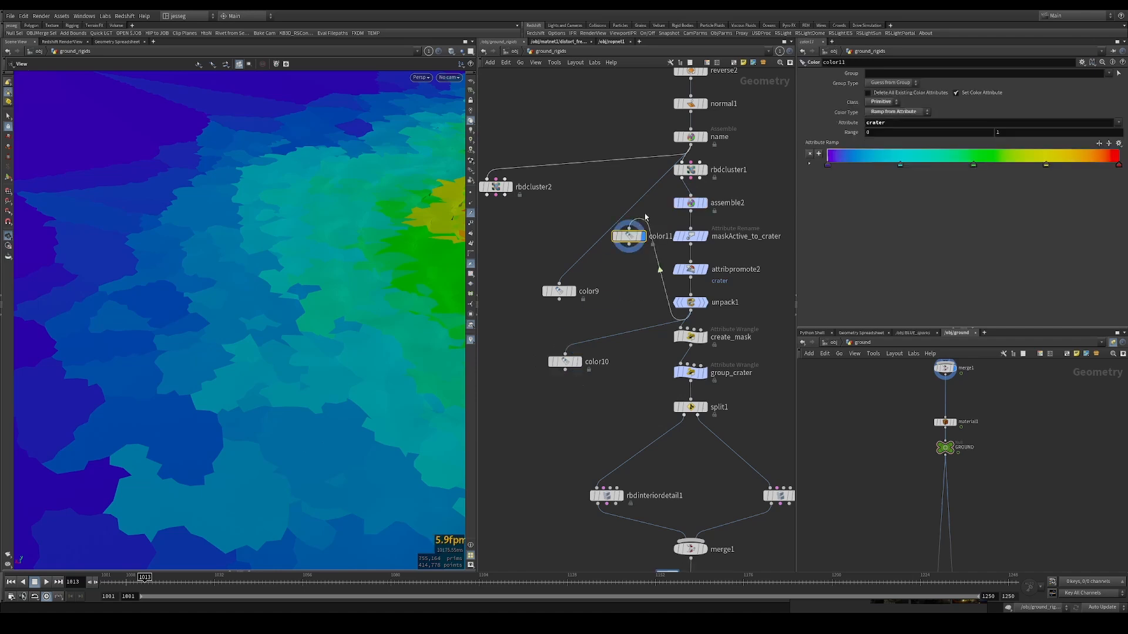
pyautogui.middleClick(690, 171)
pyautogui.moveTo(628, 228); pyautogui.dragTo(682, 179)
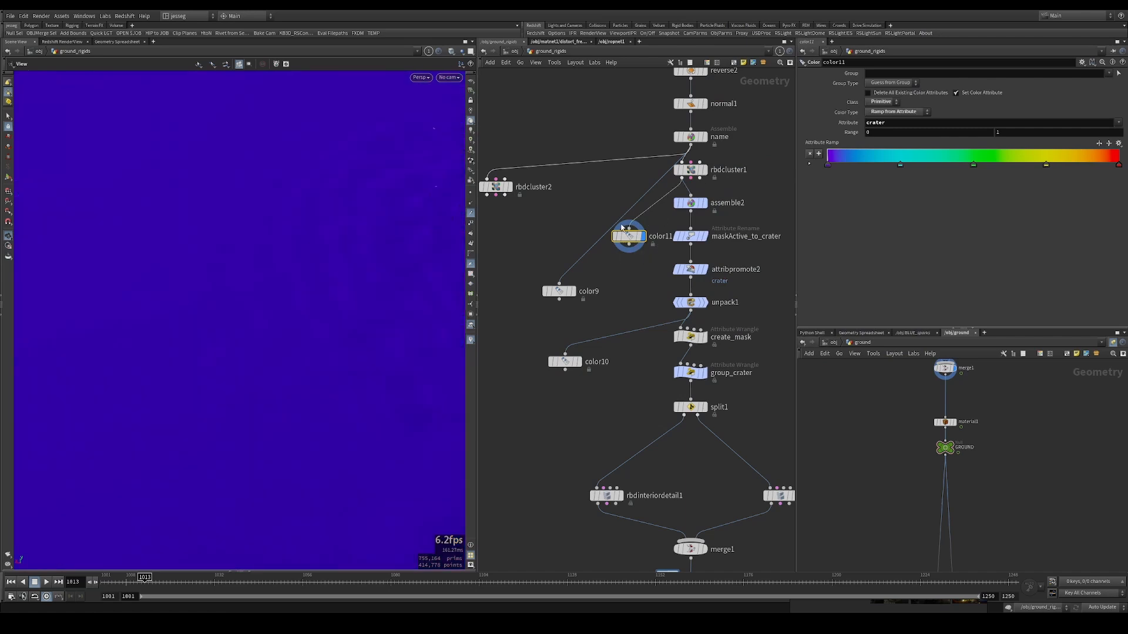
# - Set color11's attribute to mask_active and its class to Point
pyautogui.click(913, 122)
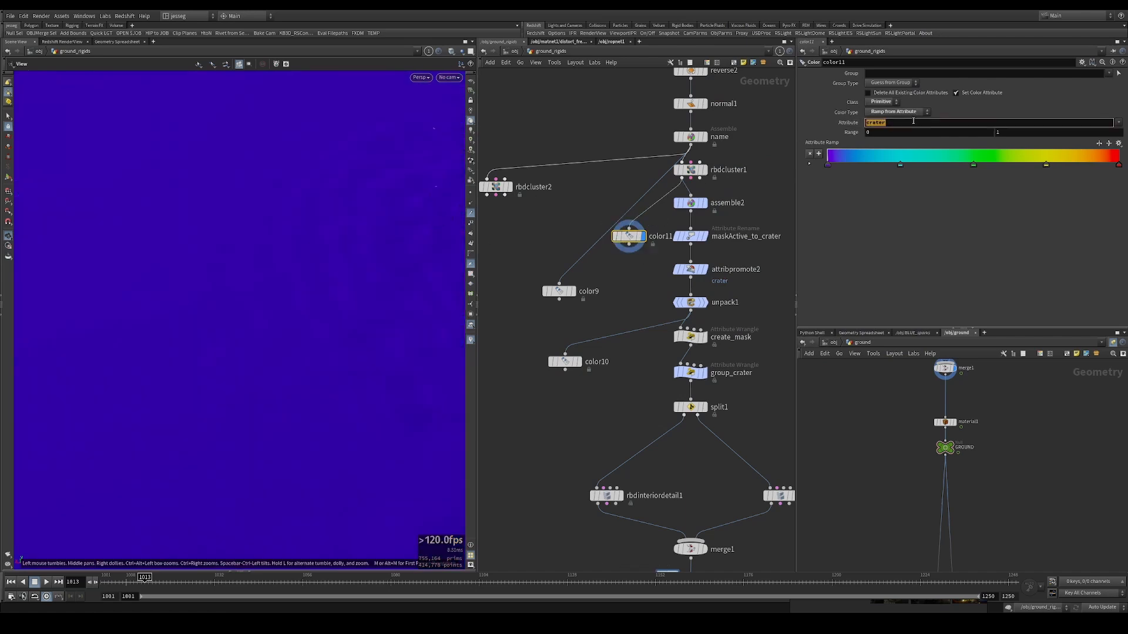
pyautogui.press('Return')
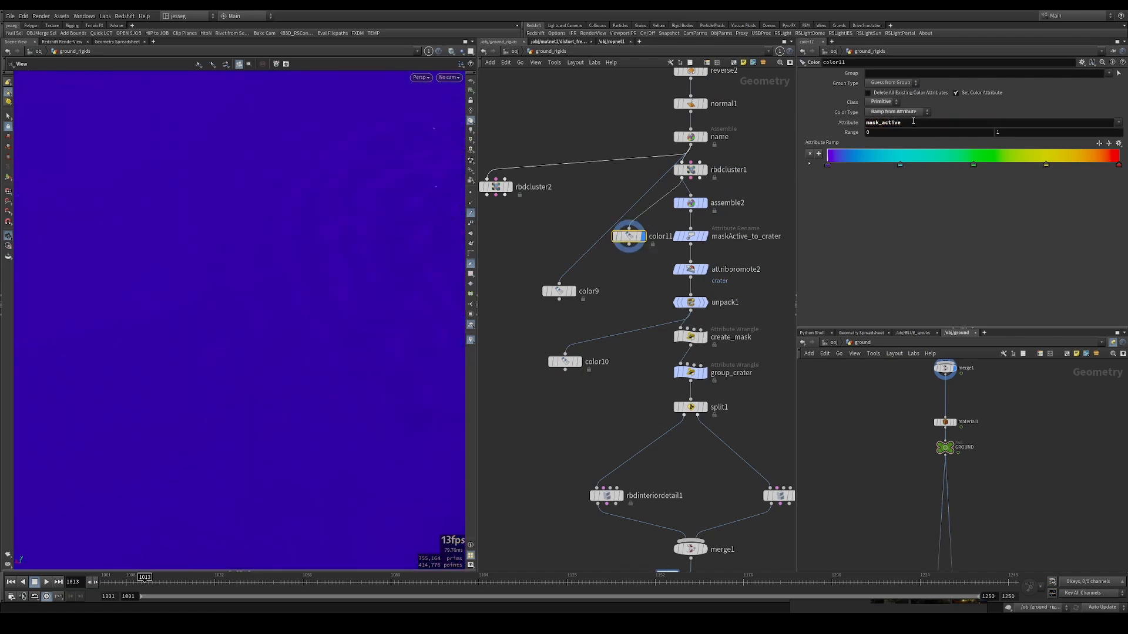
pyautogui.click(881, 102)
pyautogui.click(881, 111)
# - Inspect the mask_active colors on the ground up close, showing the geometry points temporarily
pyautogui.moveTo(262, 259); pyautogui.dragTo(249, 291)
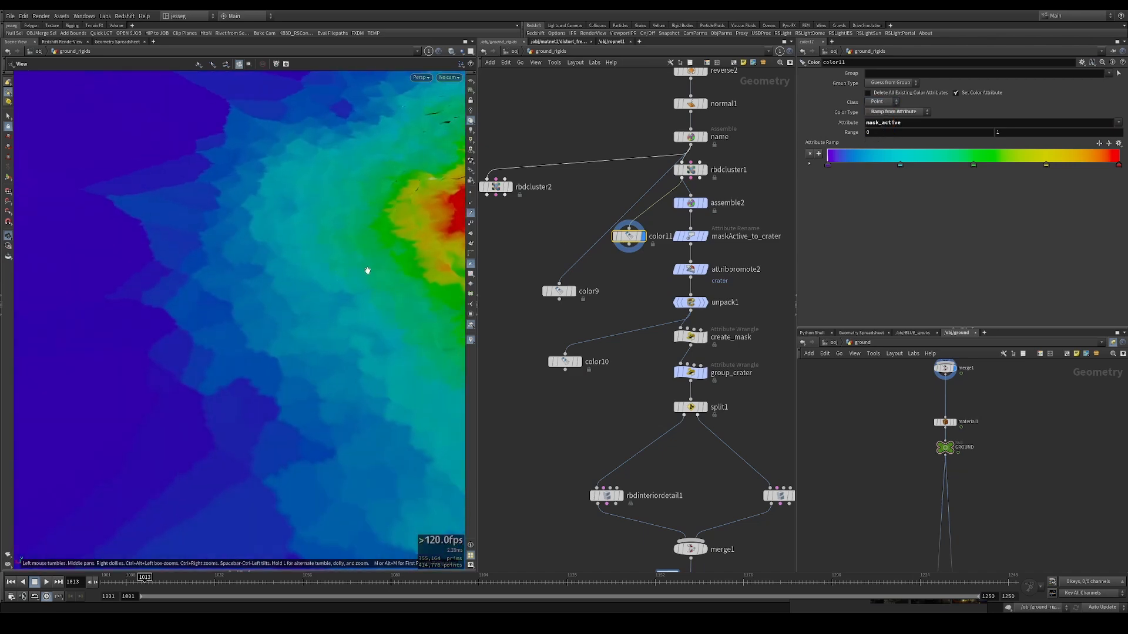
pyautogui.moveTo(367, 270); pyautogui.dragTo(527, 225)
pyautogui.click(470, 193)
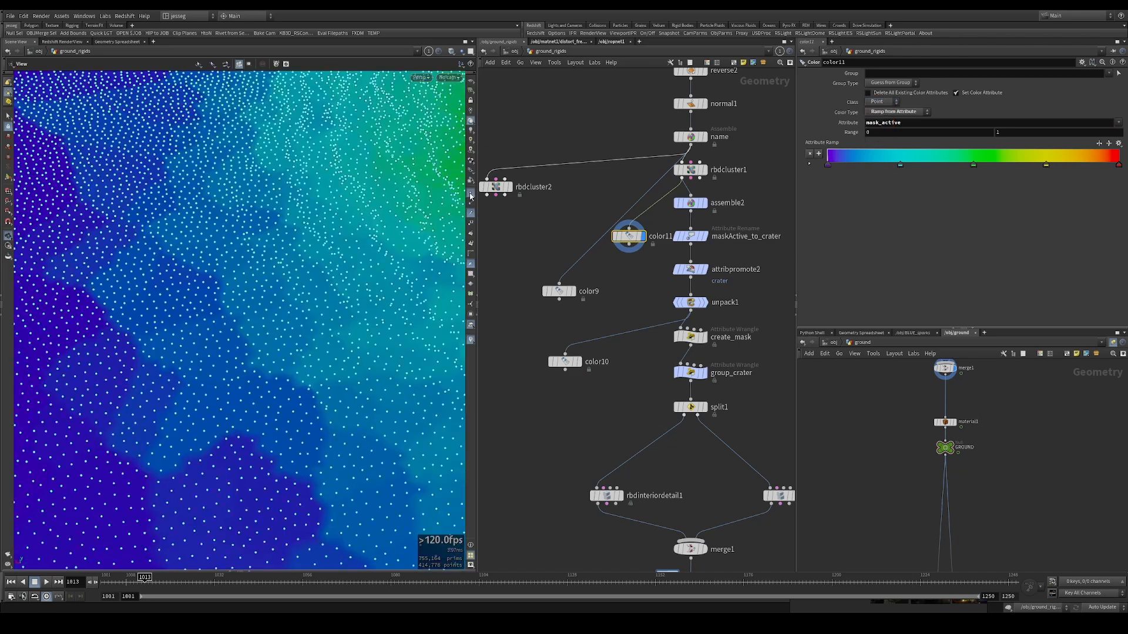
pyautogui.moveTo(277, 272); pyautogui.dragTo(455, 196)
pyautogui.click(471, 193)
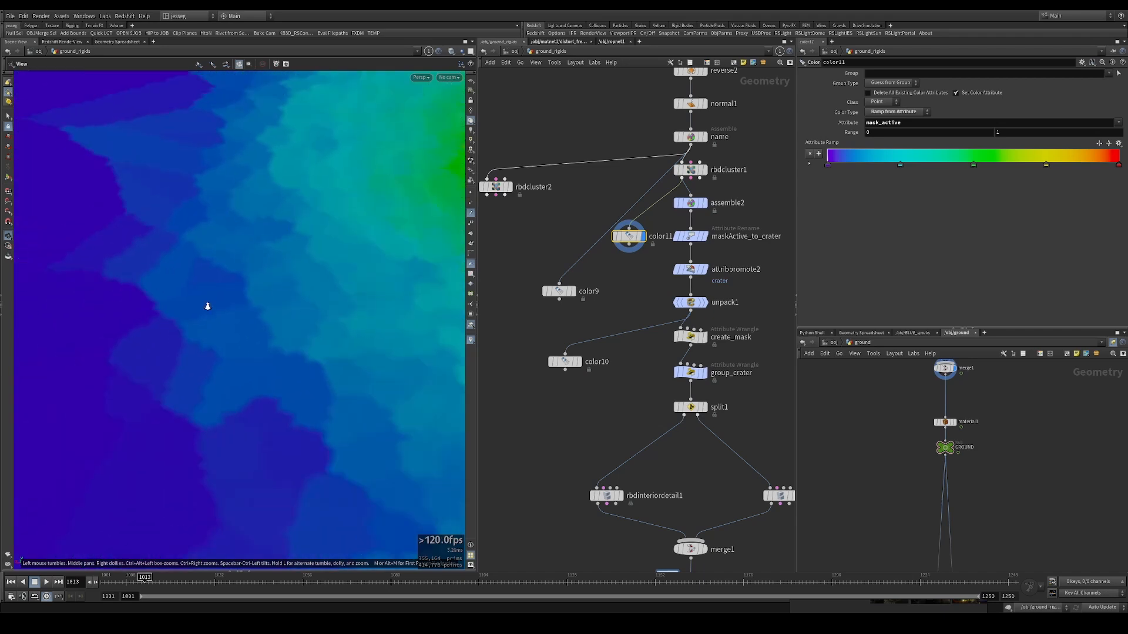
pyautogui.moveTo(282, 312); pyautogui.dragTo(191, 270)
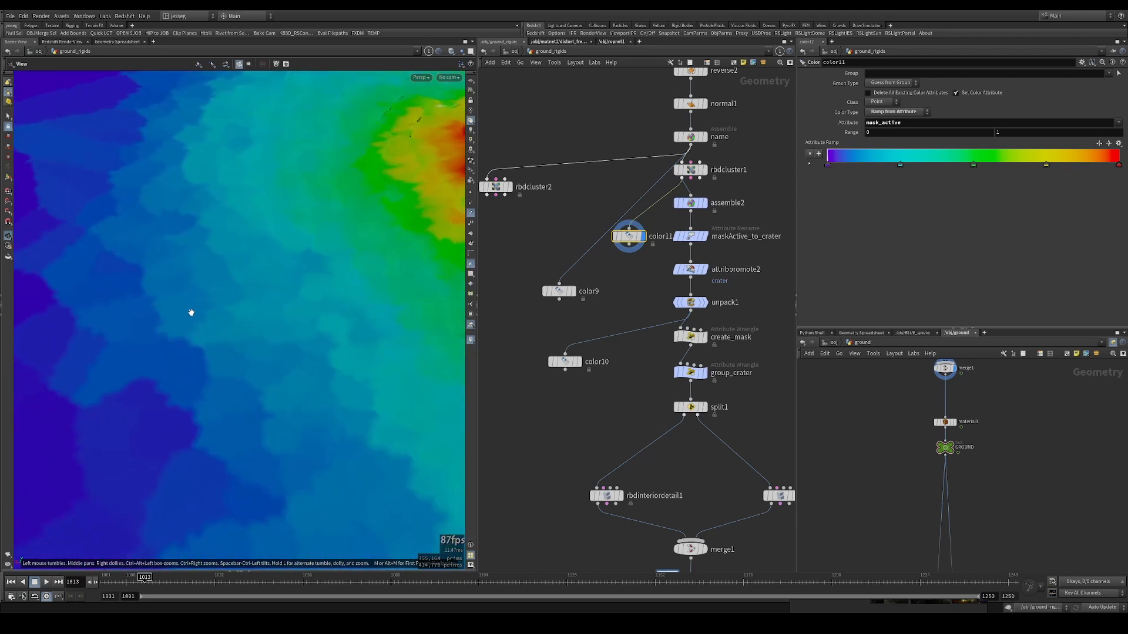
# - Line up color9 beside color11 and display color10 to compare its per-cluster crater colors
pyautogui.moveTo(558, 291); pyautogui.dragTo(542, 236)
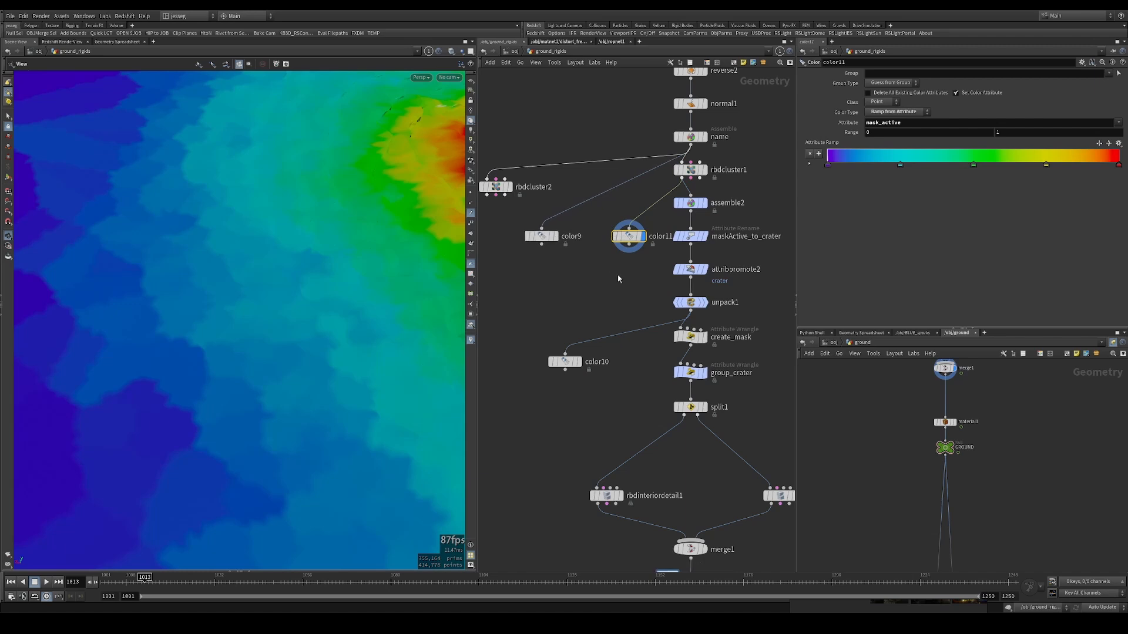
pyautogui.click(564, 361)
pyautogui.moveTo(297, 310); pyautogui.dragTo(207, 307)
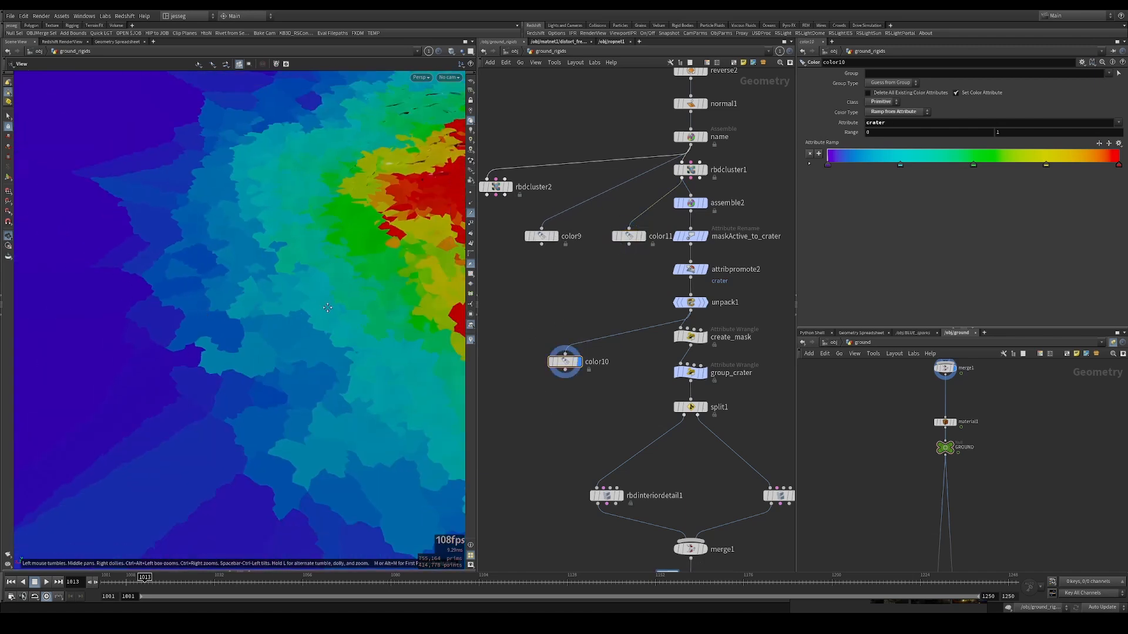
pyautogui.moveTo(327, 307); pyautogui.dragTo(315, 276)
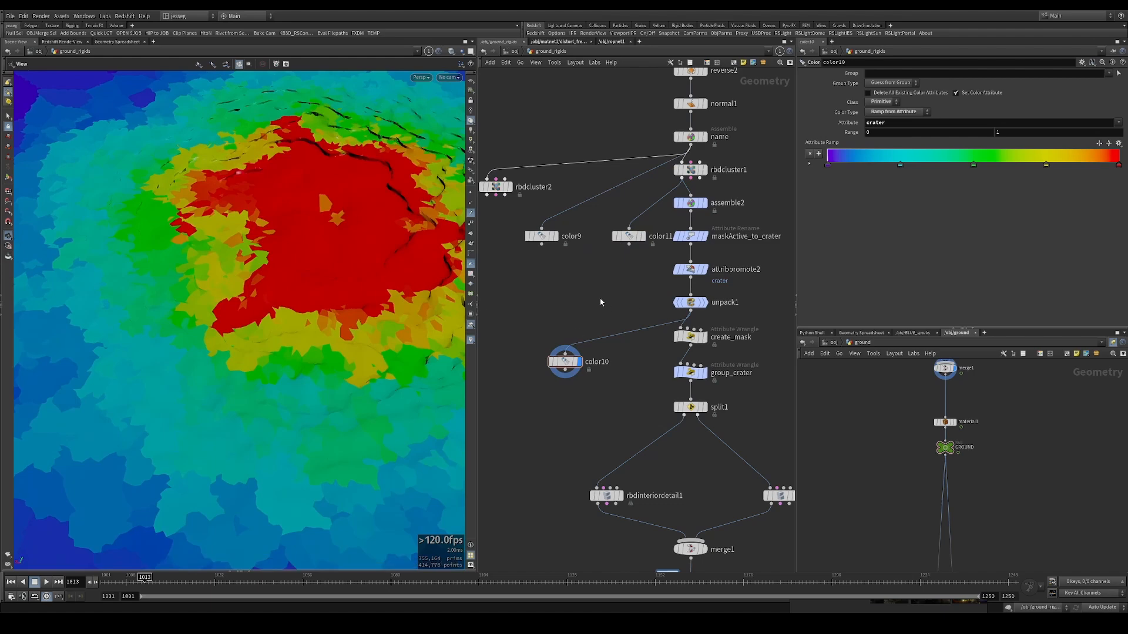
# - Examine unpack1's node information for the crater primitive attribute and its transfer setting
pyautogui.click(692, 303)
pyautogui.moveTo(740, 317); pyautogui.dragTo(604, 357)
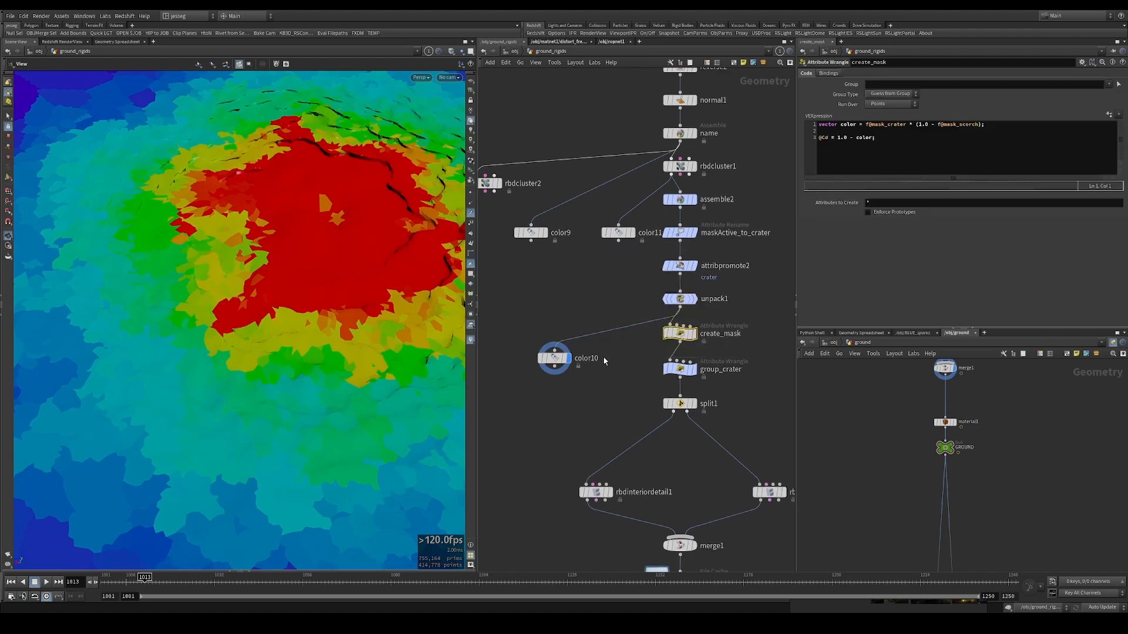
pyautogui.click(675, 299)
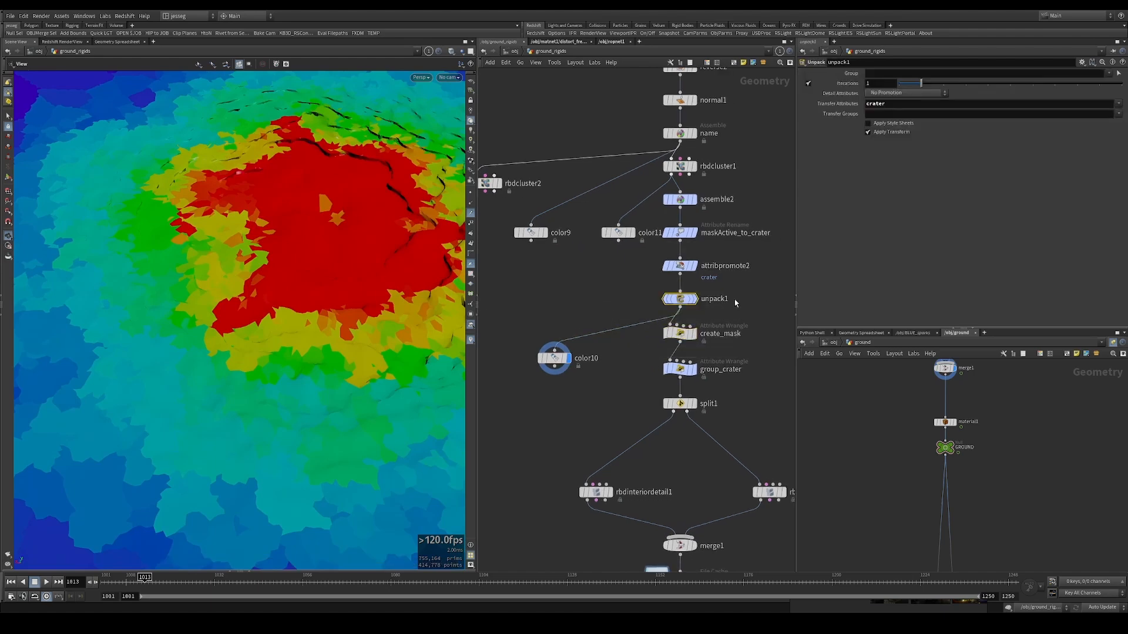
pyautogui.moveTo(675, 300); pyautogui.dragTo(674, 301, button='middle')
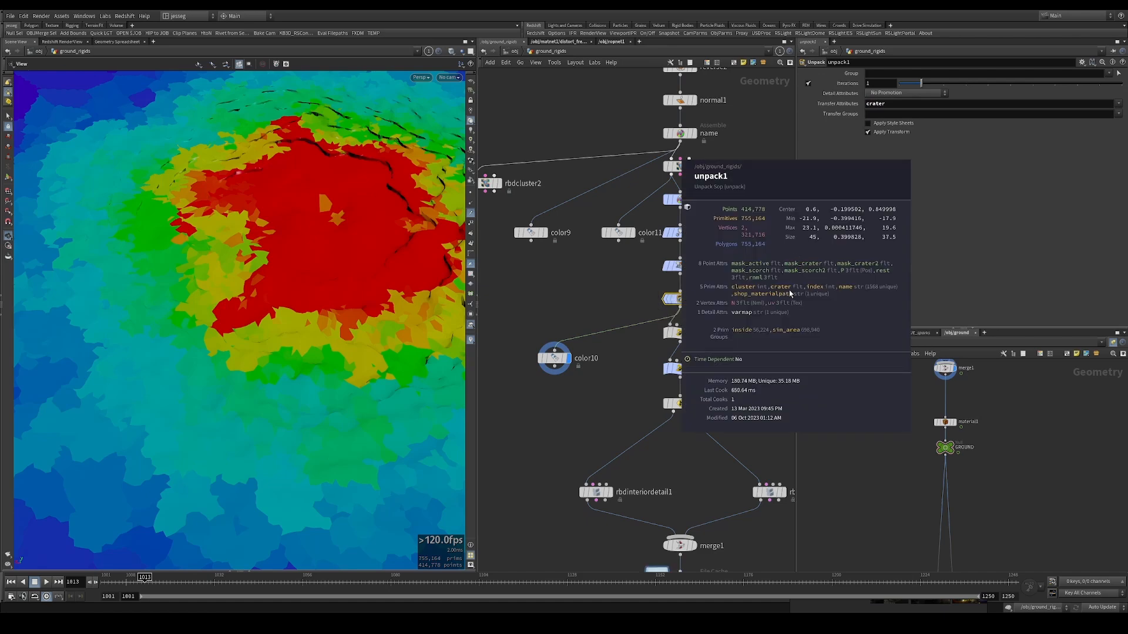
pyautogui.moveTo(747, 290); pyautogui.dragTo(749, 289, button='middle')
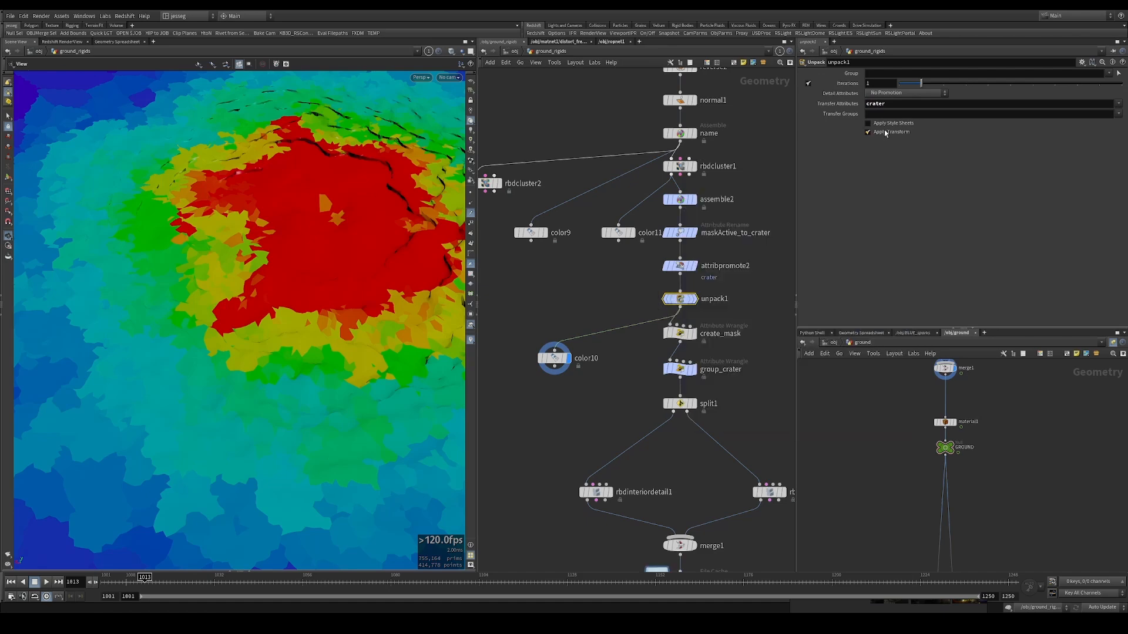
pyautogui.middleClick(676, 299)
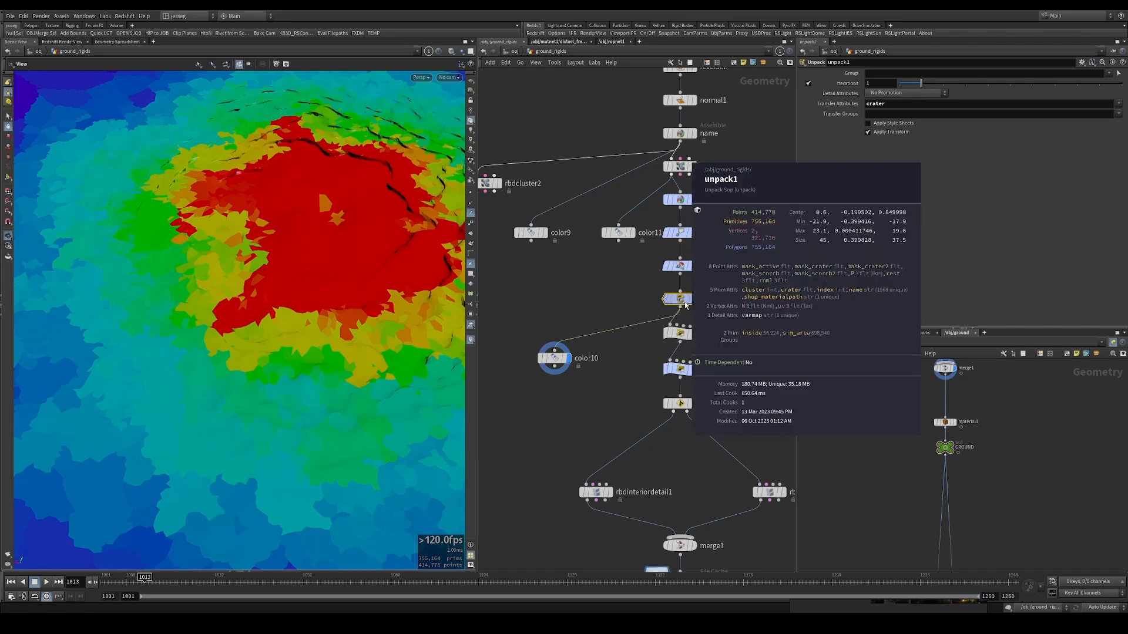
# - Review the group_crater expression, then display create_mask and inspect its mask colors over the whole ground
pyautogui.click(679, 334)
pyautogui.moveTo(675, 333); pyautogui.dragTo(674, 265, button='middle')
pyautogui.moveTo(674, 267); pyautogui.dragTo(584, 303)
pyautogui.moveTo(582, 319); pyautogui.dragTo(652, 334)
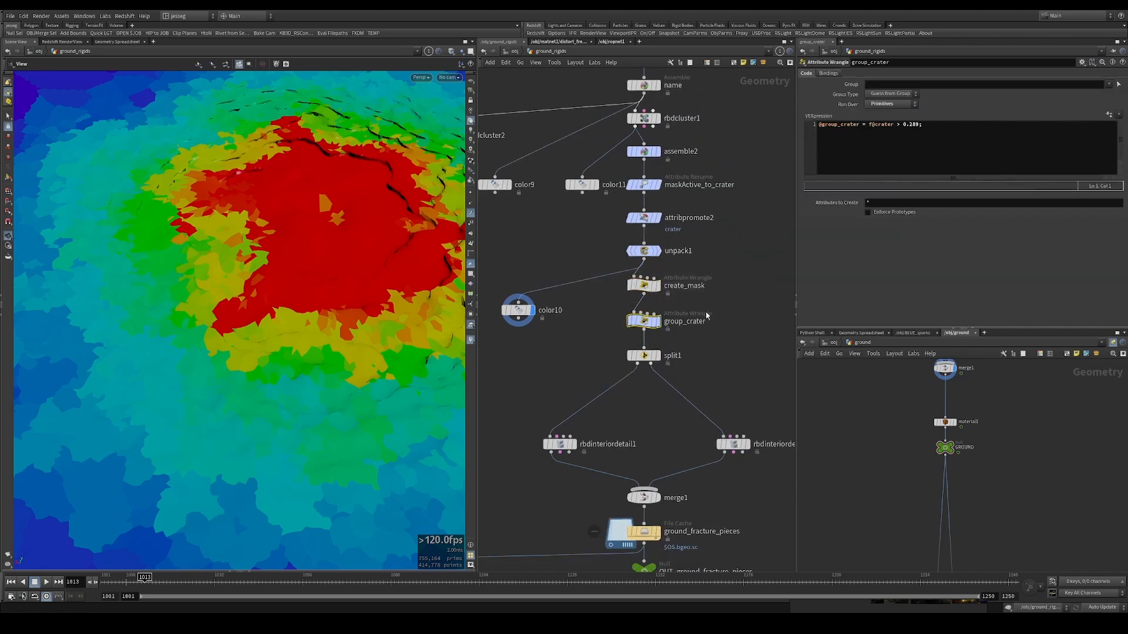
pyautogui.click(657, 285)
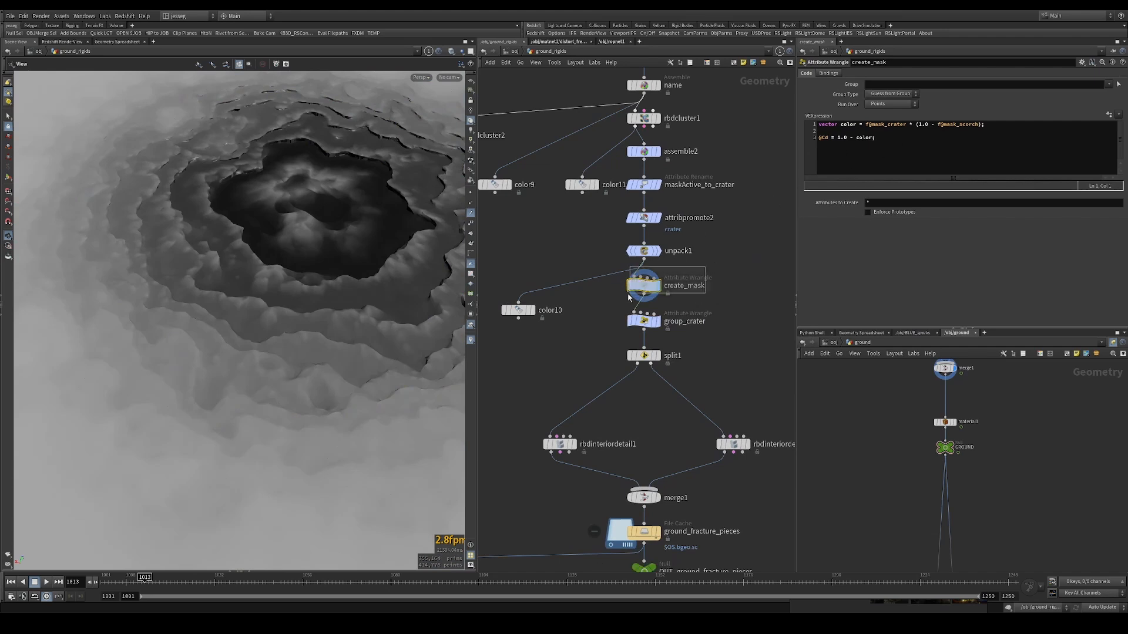
pyautogui.moveTo(782, 273); pyautogui.dragTo(752, 258, button='middle')
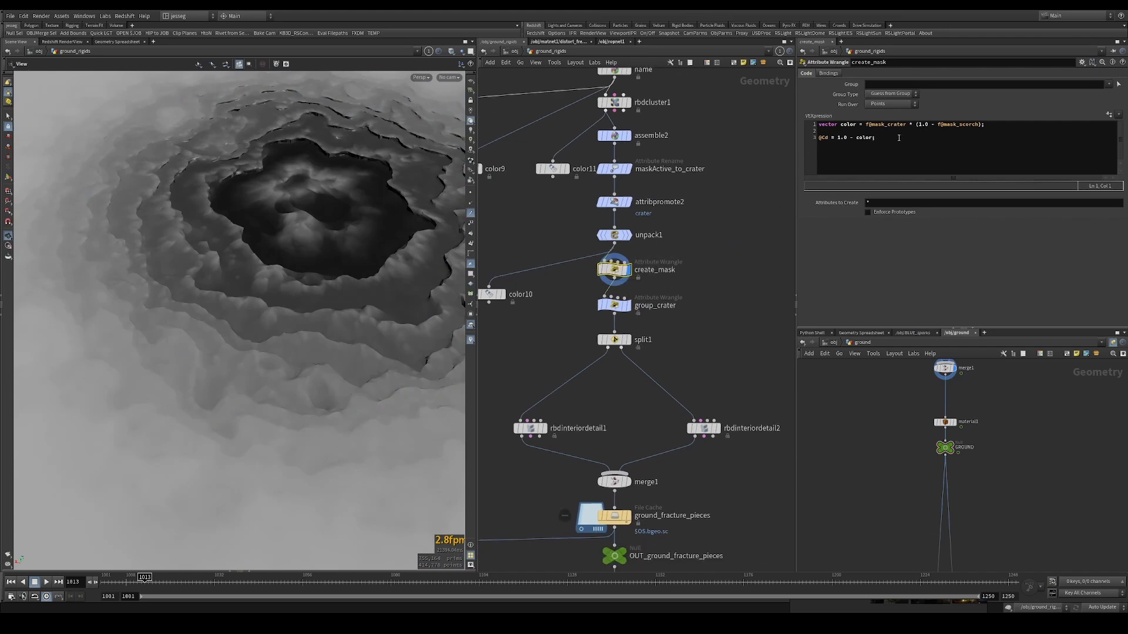
pyautogui.moveTo(329, 243); pyautogui.dragTo(309, 211, button='right')
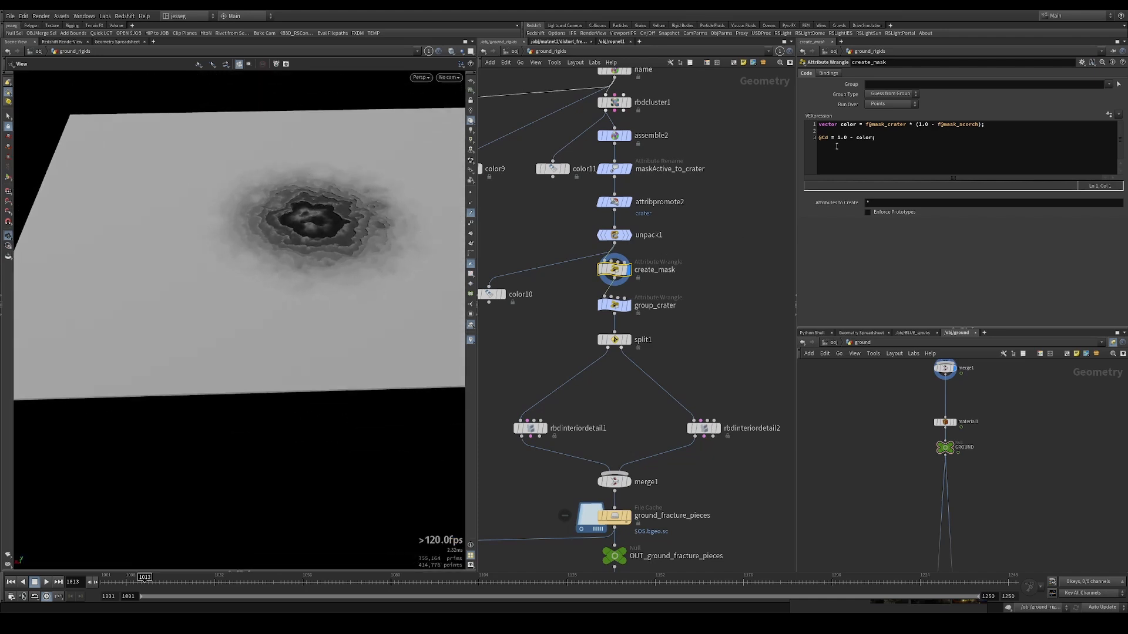
# - Look over the network downstream of create_mask, from group_crater and split1 to the fracture pieces output and the nodes below
pyautogui.moveTo(696, 292); pyautogui.dragTo(563, 321)
pyautogui.moveTo(688, 336); pyautogui.dragTo(575, 370)
pyautogui.moveTo(670, 344); pyautogui.dragTo(678, 255, button='middle')
pyautogui.moveTo(680, 214); pyautogui.dragTo(702, 161)
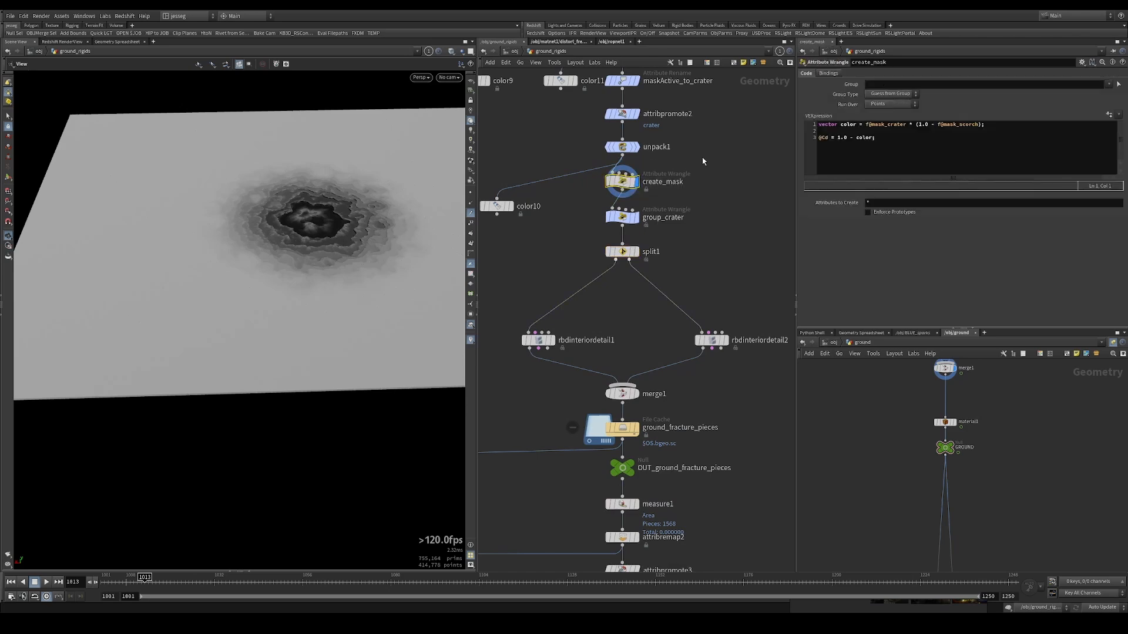
pyautogui.scroll(-2, 638, 308)
pyautogui.moveTo(639, 307); pyautogui.dragTo(644, 144, button='middle')
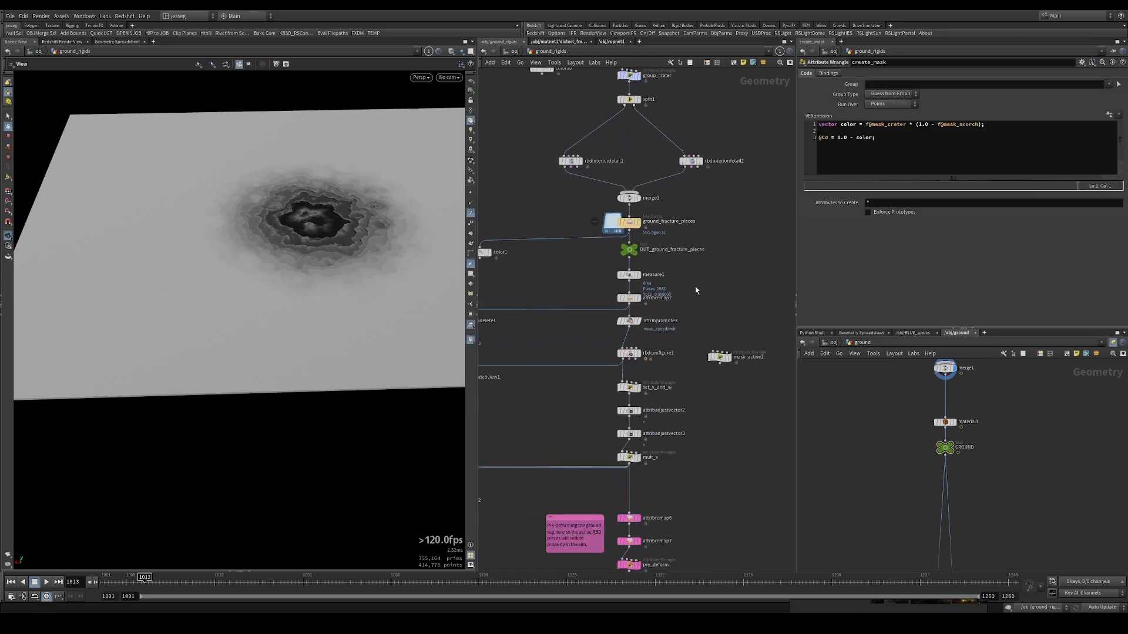
pyautogui.scroll(-2, 696, 291)
pyautogui.scroll(2, 648, 227)
pyautogui.moveTo(705, 181); pyautogui.dragTo(637, 327, button='middle')
pyautogui.scroll(2, 637, 327)
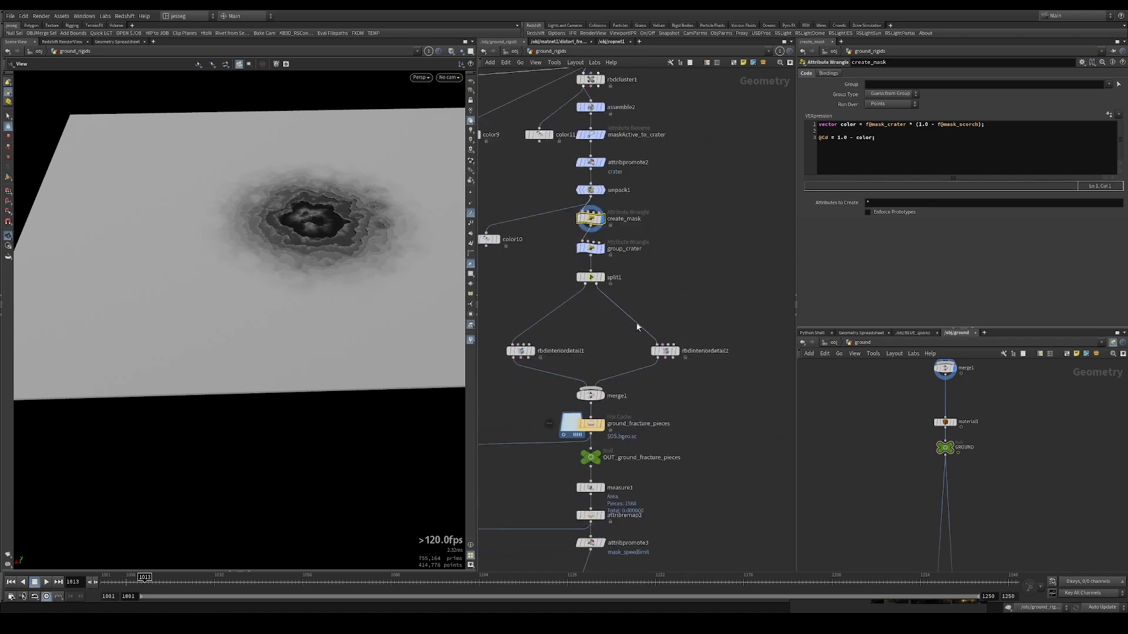
pyautogui.moveTo(636, 233); pyautogui.dragTo(655, 273, button='middle')
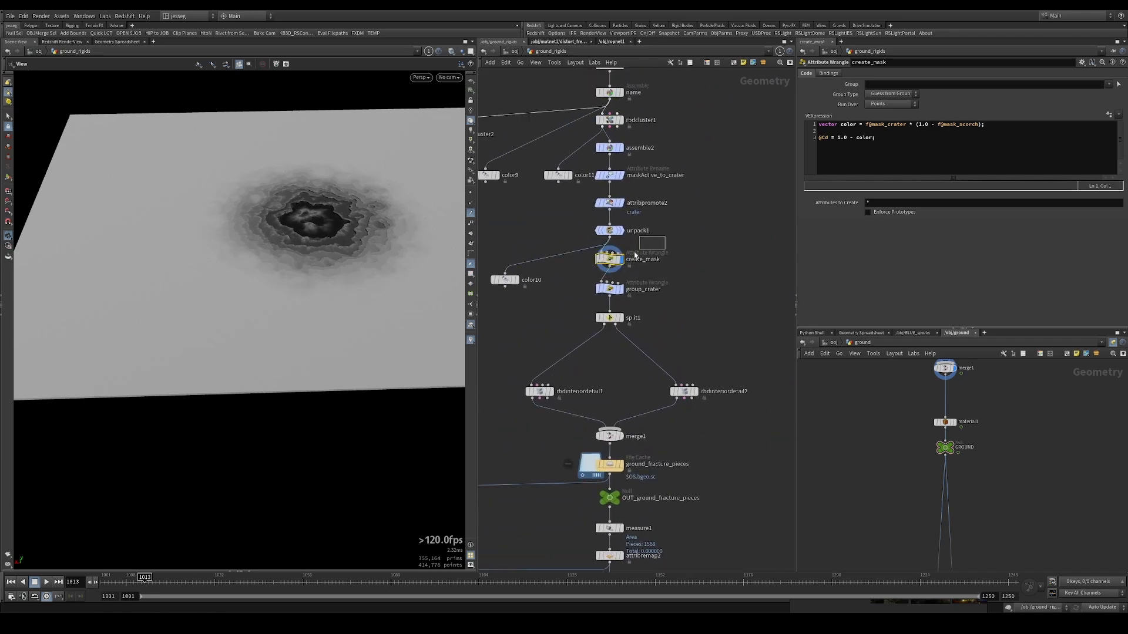
# - Review how the create_mask expression combines f@mask_crater and f@mask_scorch
pyautogui.moveTo(595, 266)
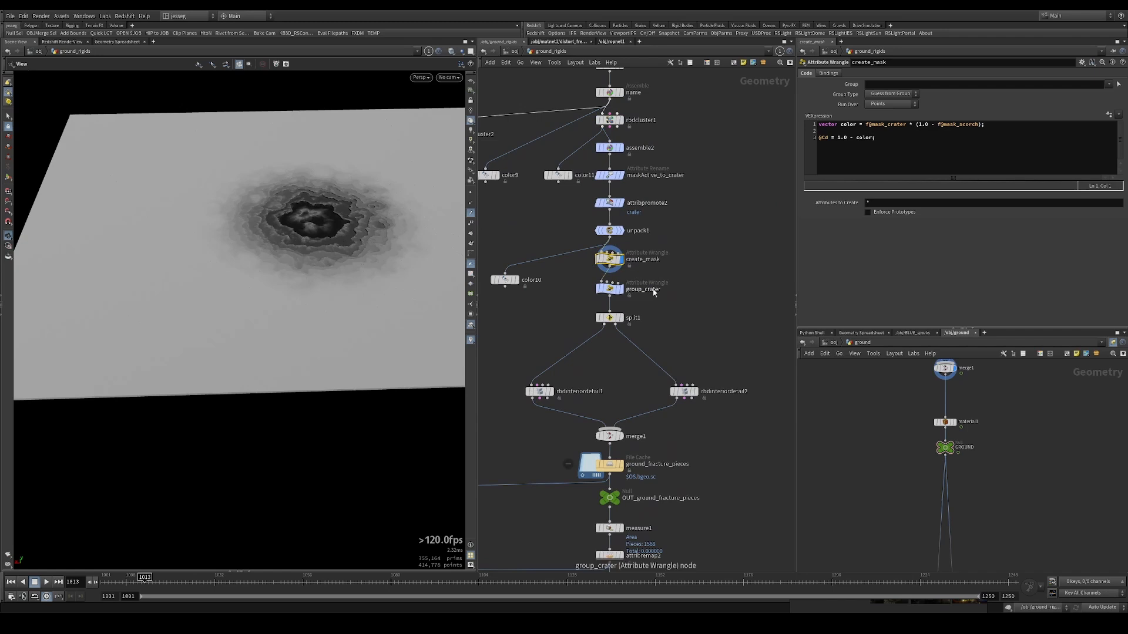
pyautogui.click(896, 124)
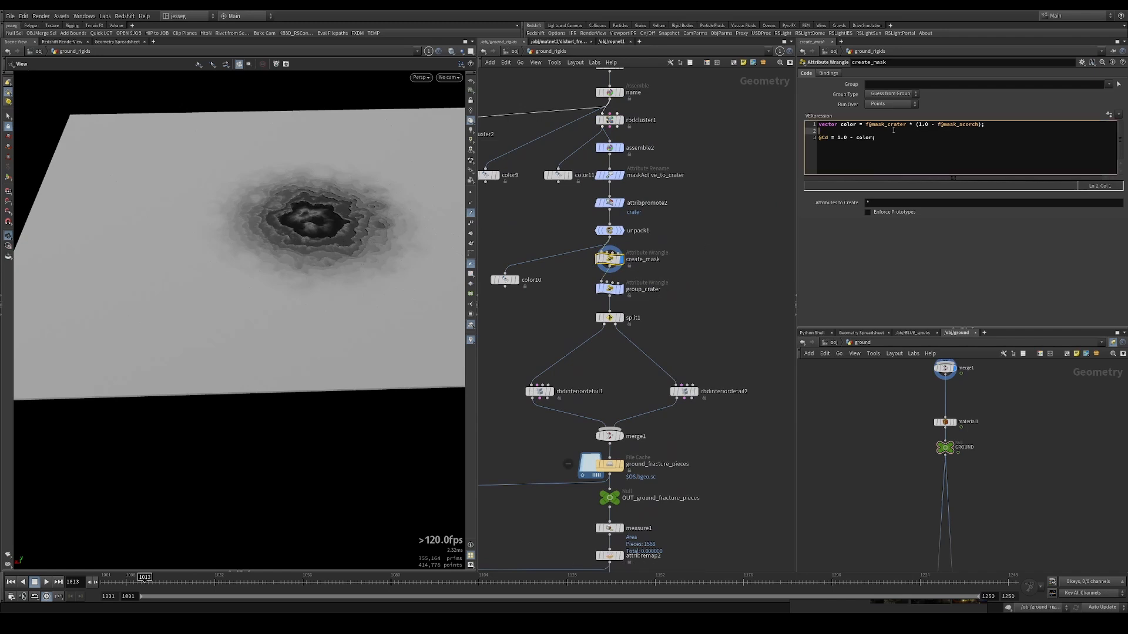
pyautogui.doubleClick(964, 124)
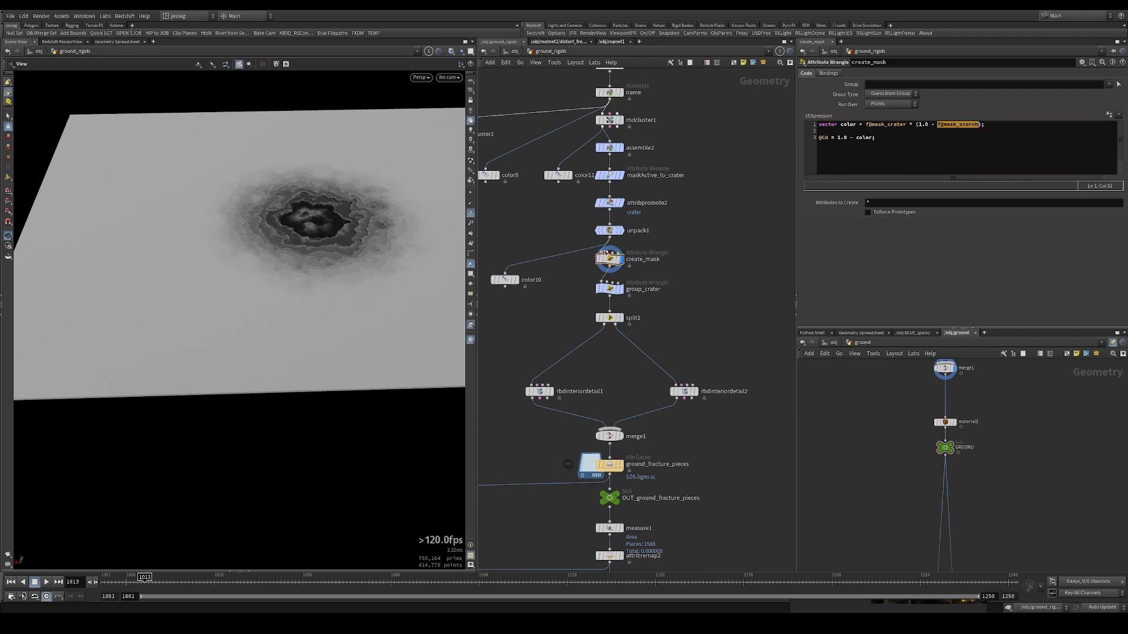
# - Display color10, duplicate it, and set the copy to ramp-color the point attribute mask_crater
pyautogui.click(505, 280)
pyautogui.click(892, 124)
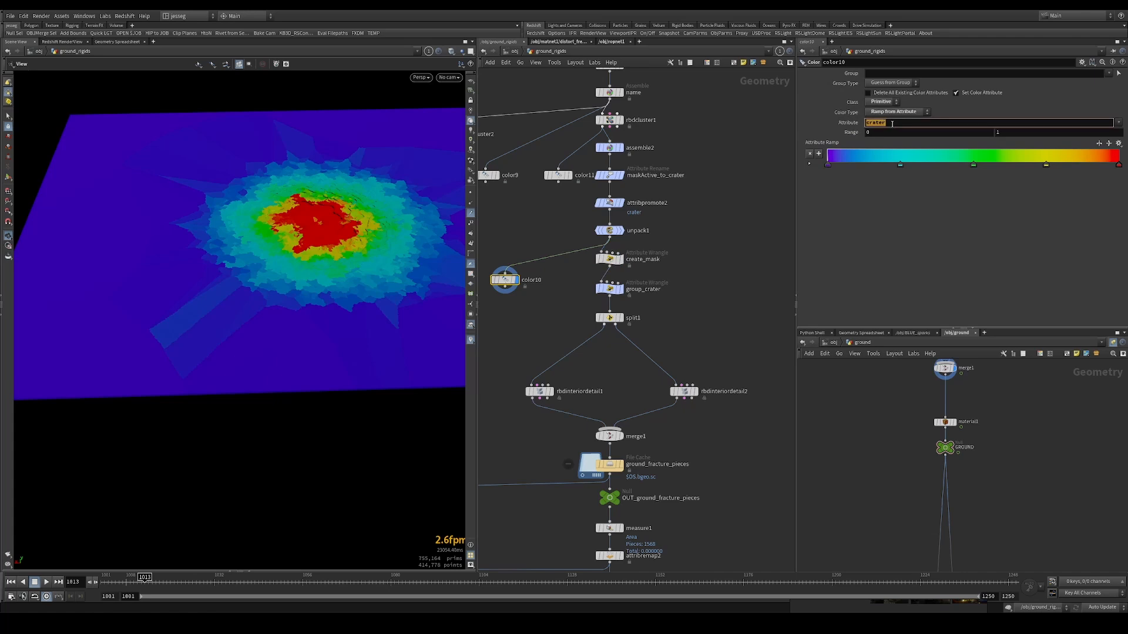
pyautogui.keyDown('alt'); pyautogui.moveTo(505, 280); pyautogui.dragTo(518, 310); pyautogui.keyUp('alt')
pyautogui.click(881, 102)
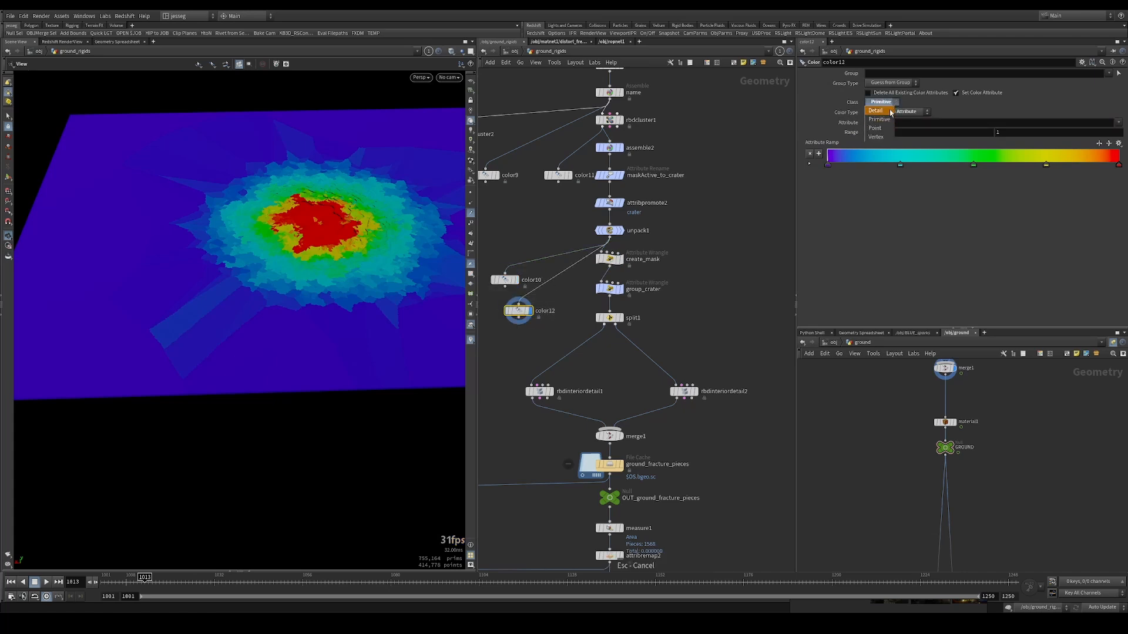
pyautogui.click(887, 121)
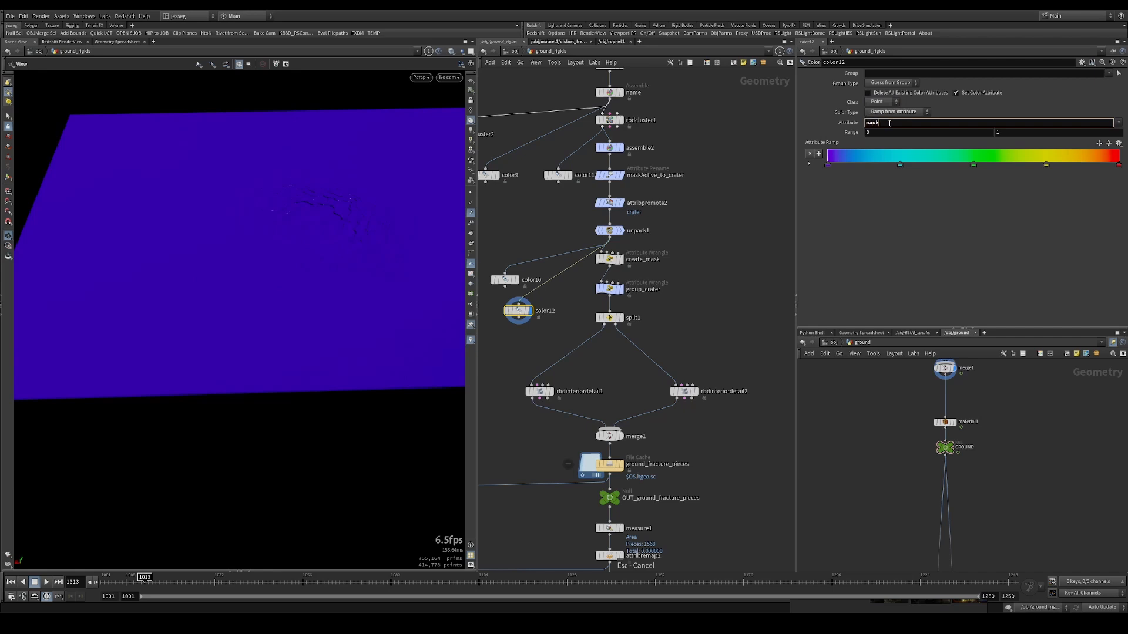
pyautogui.press('Return')
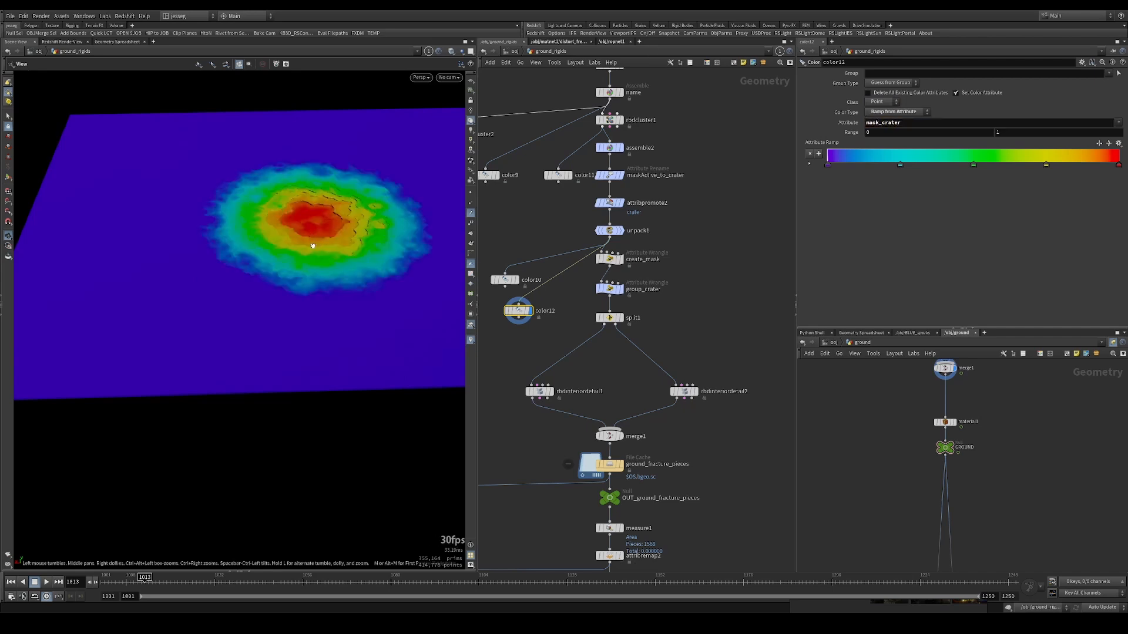
pyautogui.moveTo(518, 319); pyautogui.dragTo(514, 365)
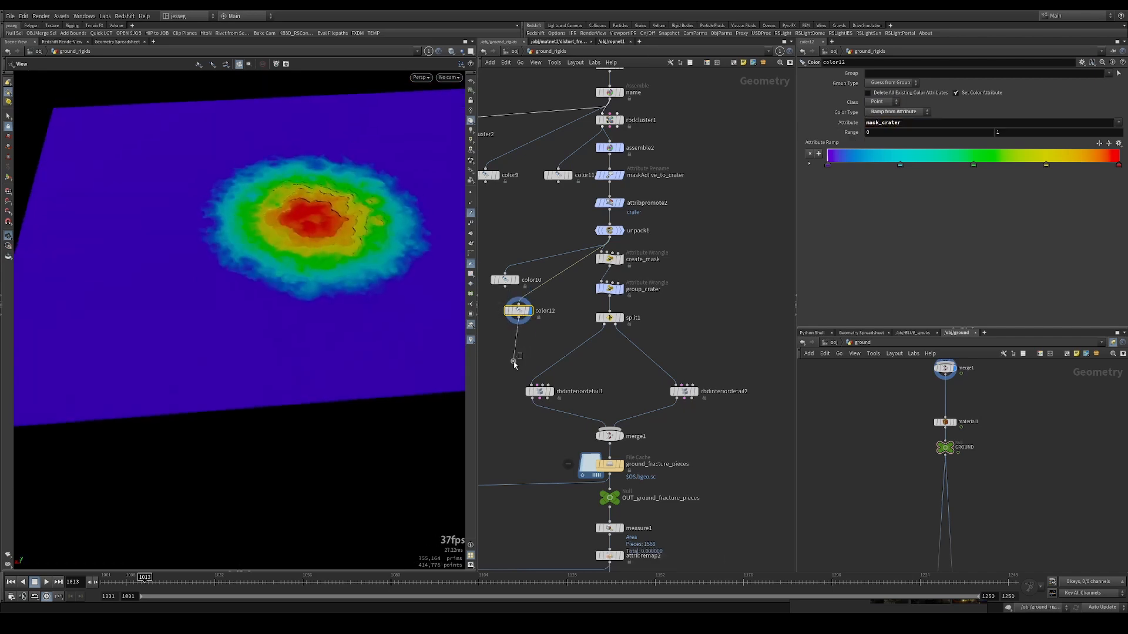
pyautogui.press('Tab')
pyautogui.press('Escape')
pyautogui.press('Delete')
# - Duplicate the mask_crater color node and set the copy's ramp attribute to mask_scorch
pyautogui.keyDown('alt'); pyautogui.moveTo(515, 314); pyautogui.dragTo(524, 346); pyautogui.keyUp('alt')
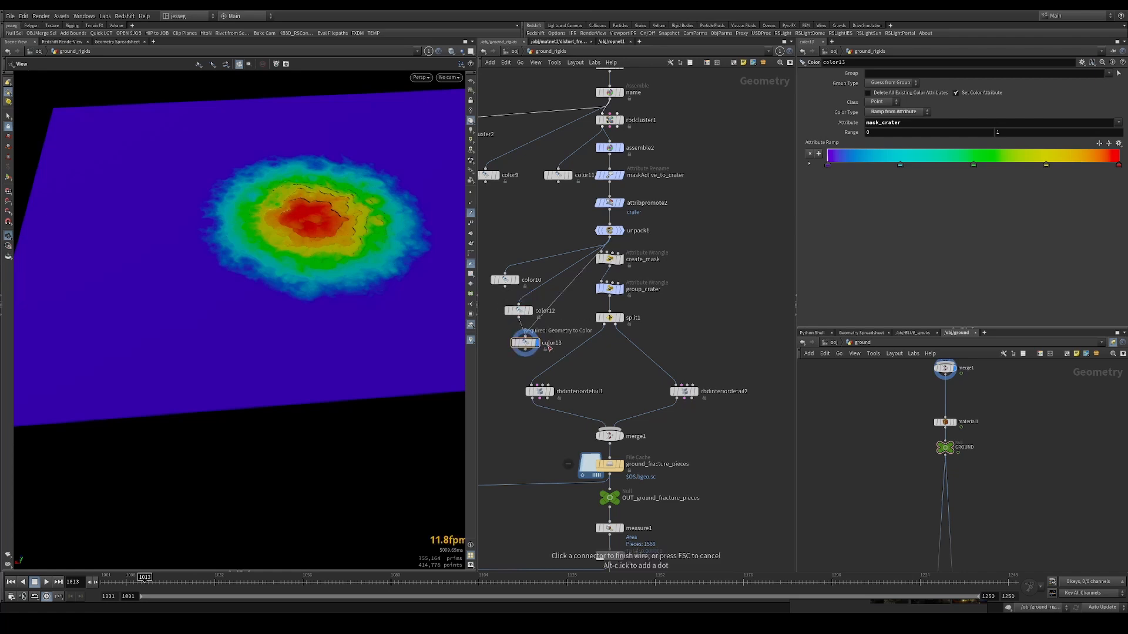
pyautogui.doubleClick(883, 122)
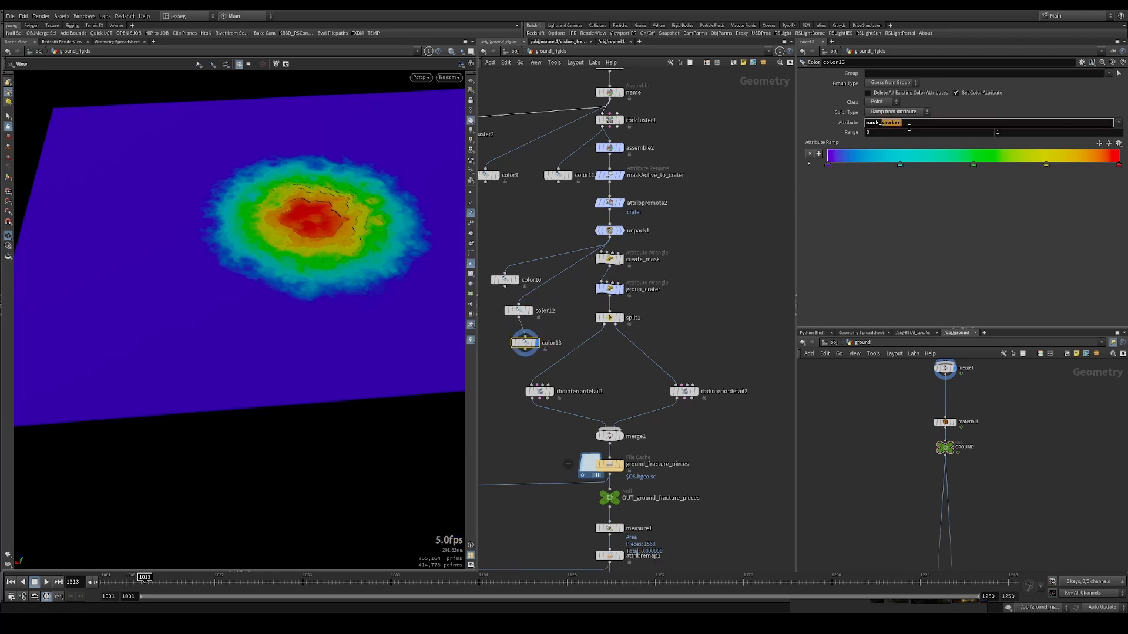
pyautogui.write('scorch')
pyautogui.press('Return')
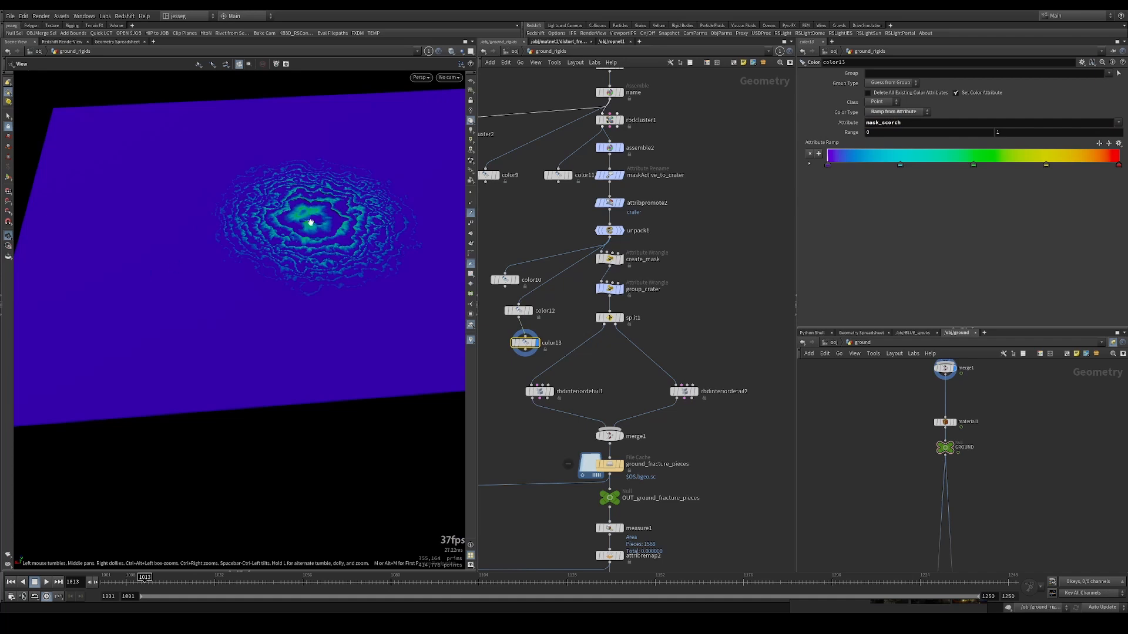
# - Move color13 beside group_crater, wire it to create_mask's output, and set its ramp attribute to Cd to inspect the combined mask
pyautogui.click(621, 263)
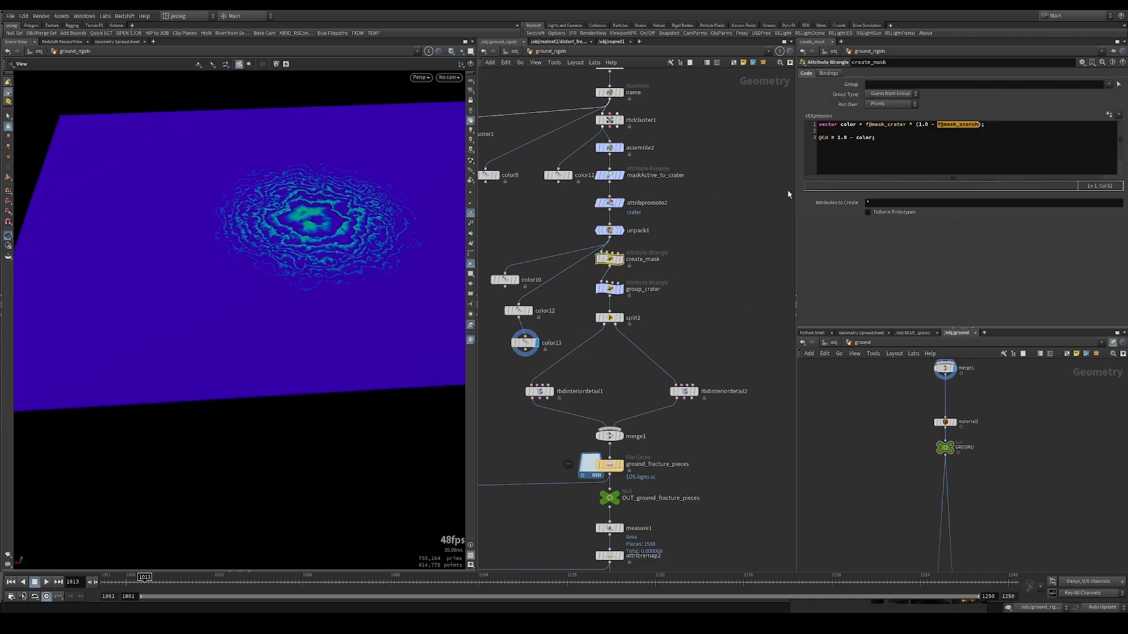
pyautogui.moveTo(529, 346); pyautogui.dragTo(701, 305)
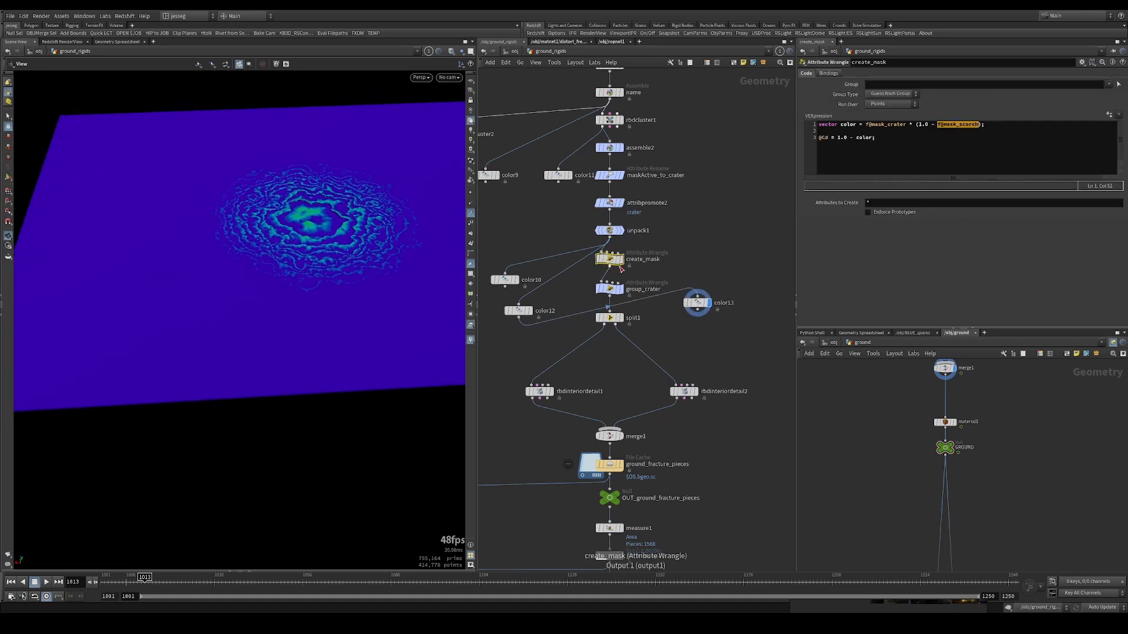
pyautogui.moveTo(610, 267); pyautogui.dragTo(697, 296)
pyautogui.click(702, 305)
pyautogui.hotkey('ctrl', 'a')
pyautogui.write('Cd')
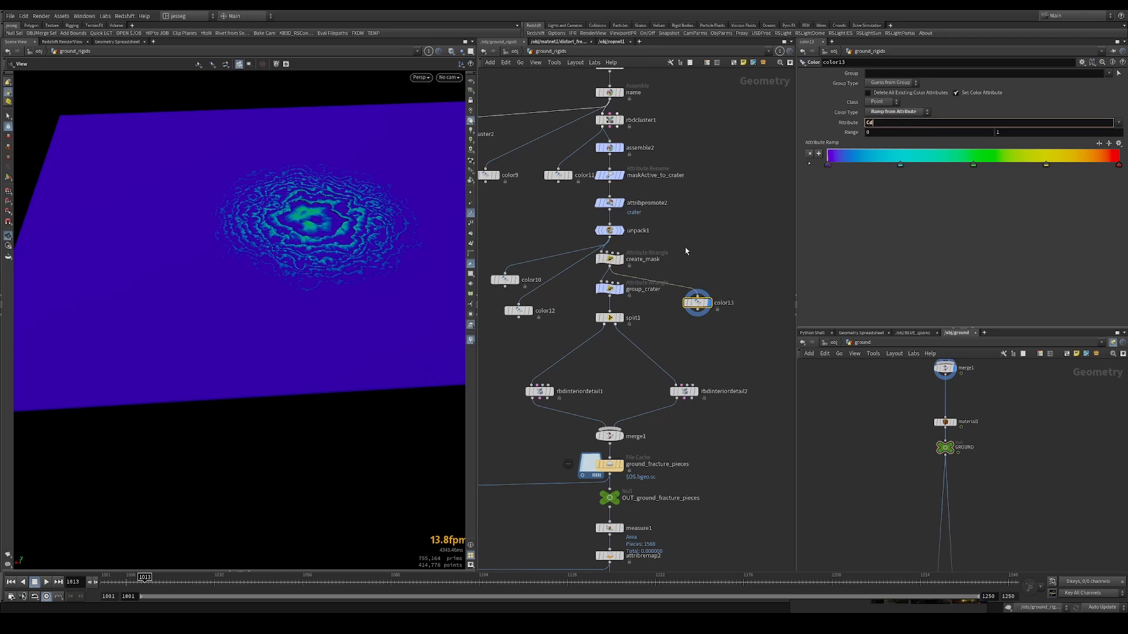
pyautogui.press('Return')
pyautogui.scroll(5, 409, 181)
pyautogui.scroll(-5, 409, 181)
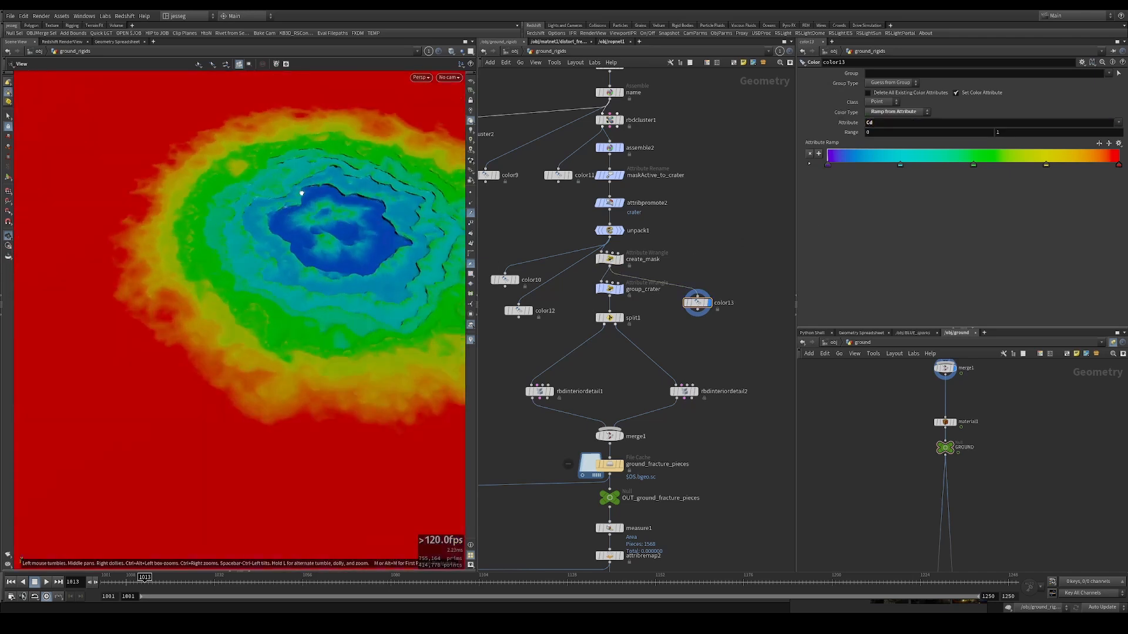
pyautogui.moveTo(302, 189); pyautogui.dragTo(276, 241)
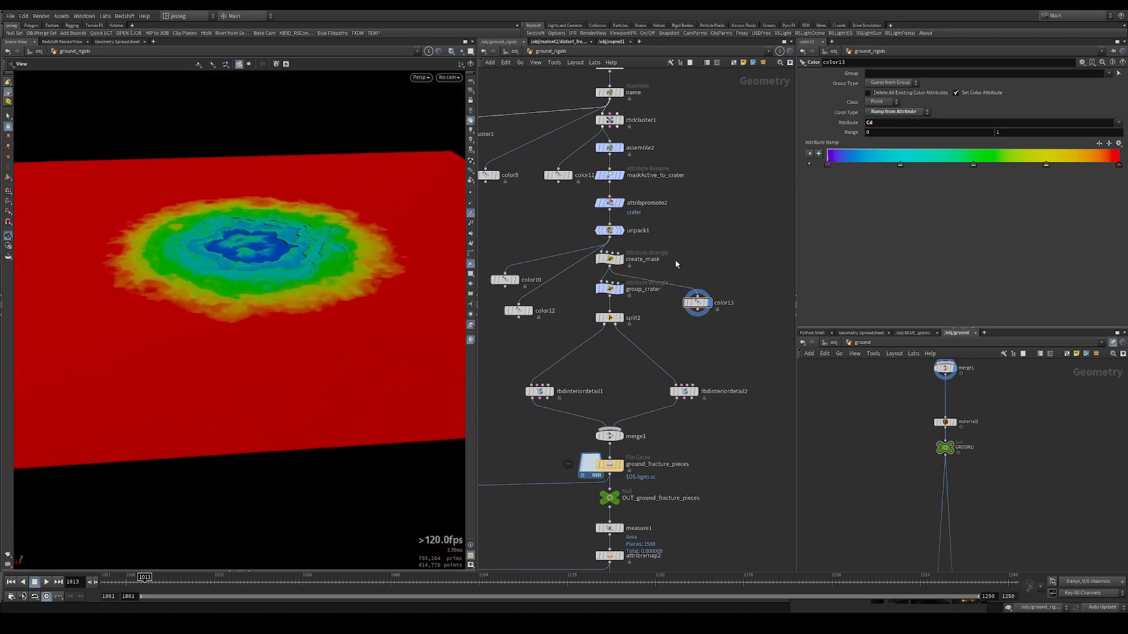
# - Review the create_mask and group_crater expressions, then display split1 and examine its crater group setting
pyautogui.click(609, 259)
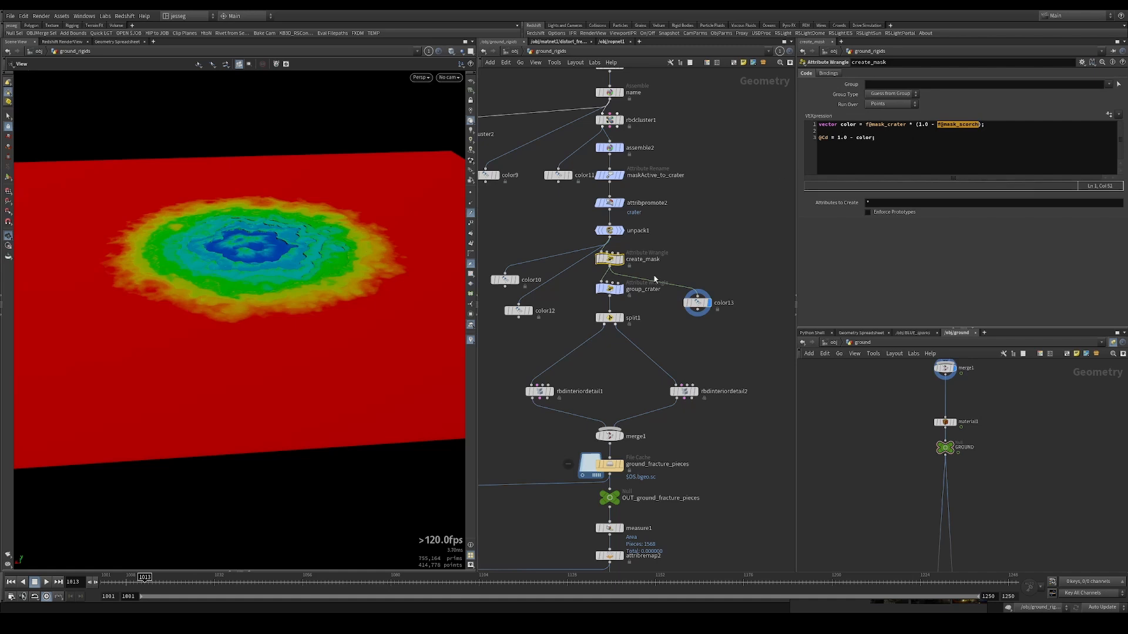
pyautogui.click(611, 290)
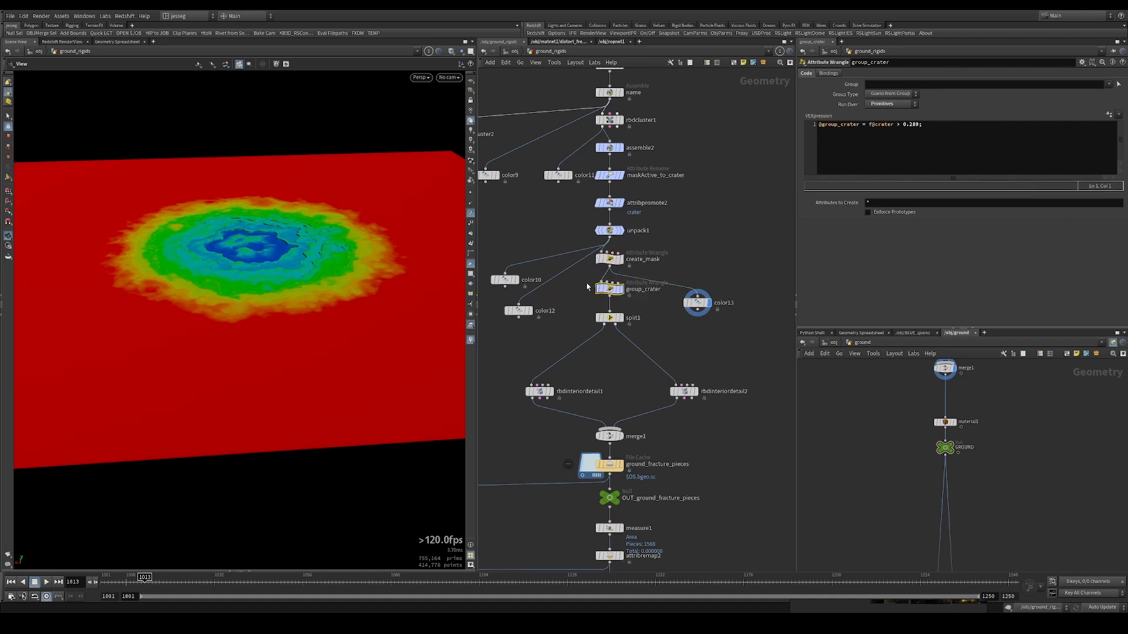
pyautogui.click(618, 291)
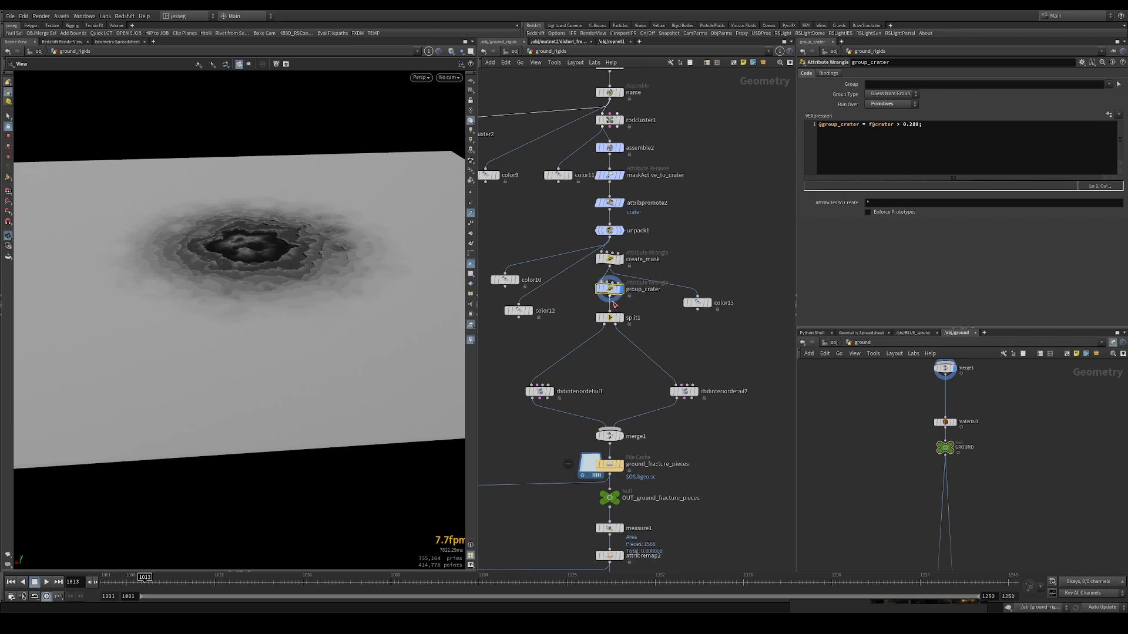
pyautogui.moveTo(626, 328)
pyautogui.click(621, 318)
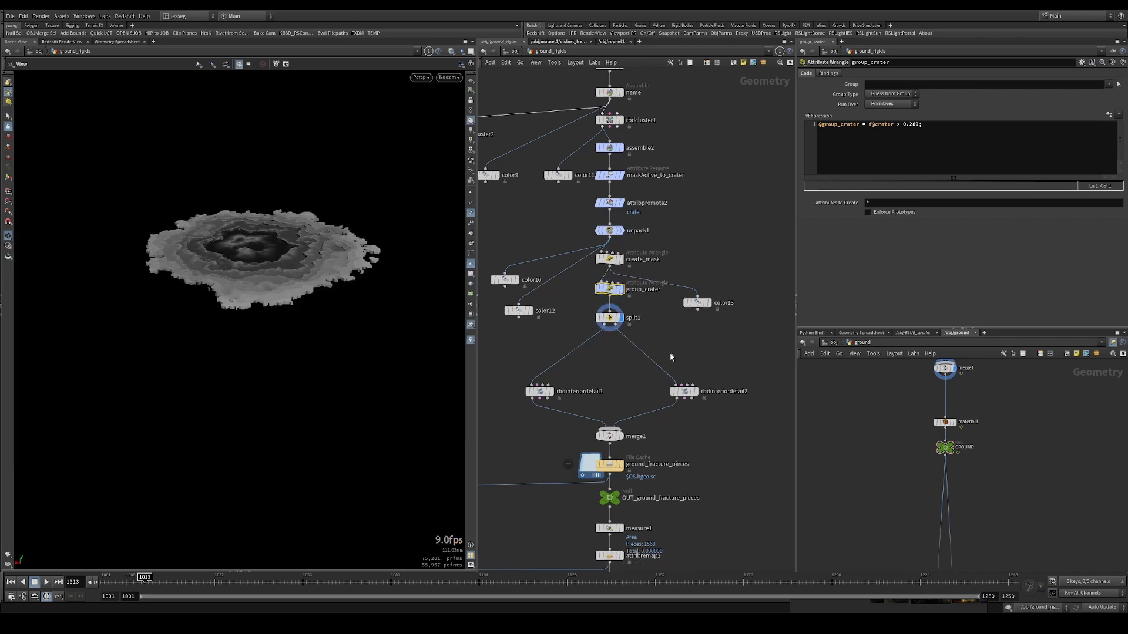
pyautogui.click(610, 318)
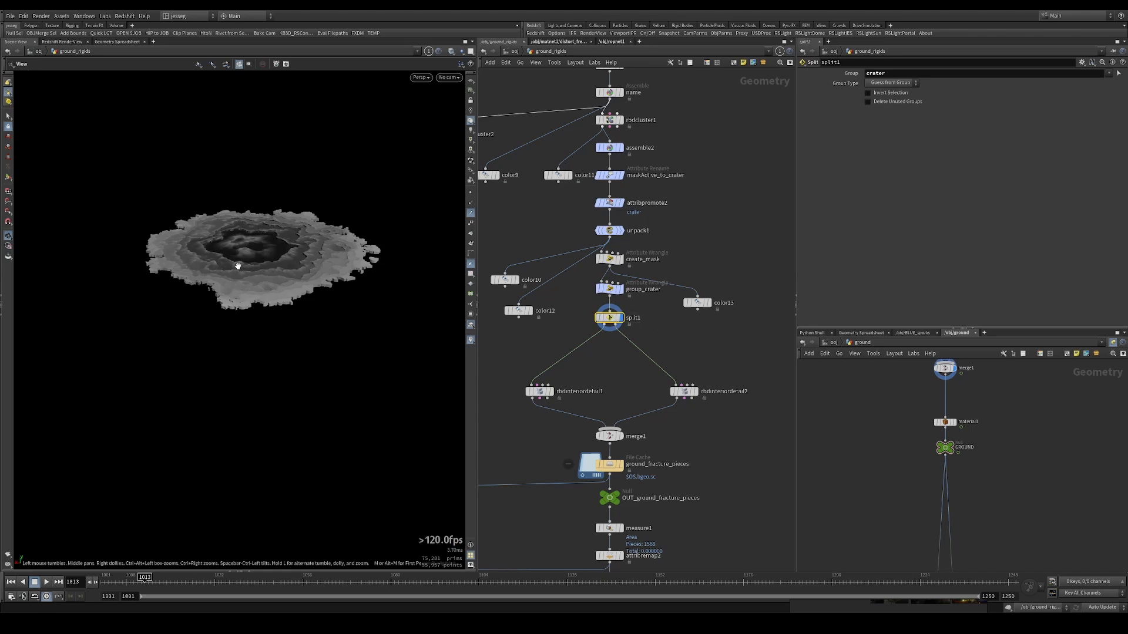
# - Inspect the edge pieces of the isolated crater up close with the wireframe overlay, then examine the whole crater from above
pyautogui.scroll(5, 237, 264)
pyautogui.press('w')
pyautogui.hotkey('shift', 'w')
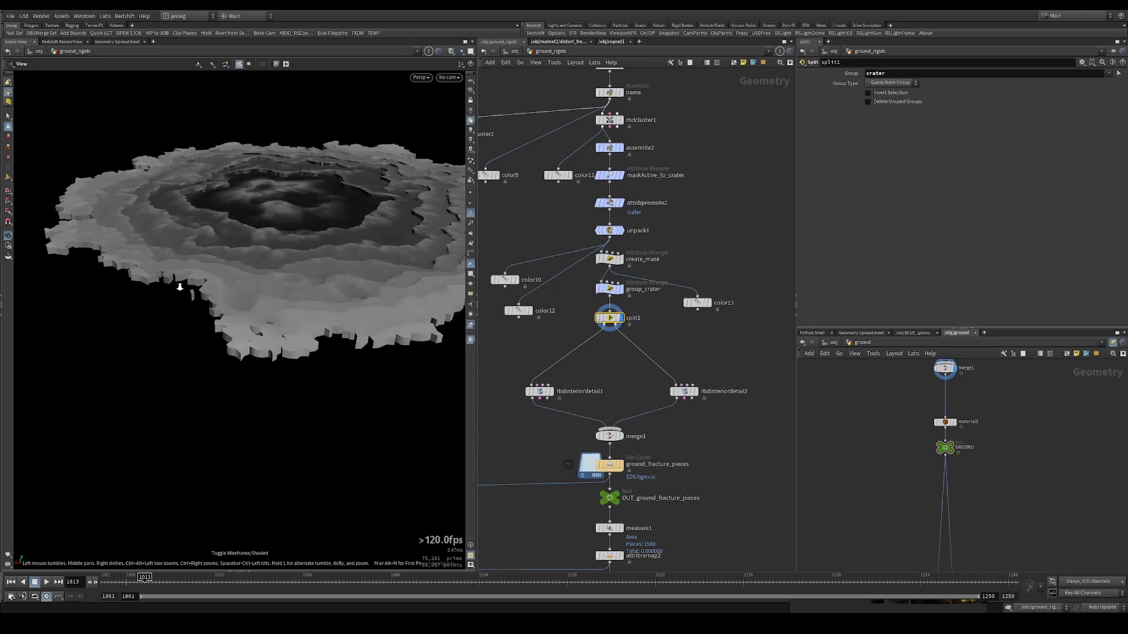
pyautogui.moveTo(181, 287); pyautogui.dragTo(252, 266, button='right')
pyautogui.moveTo(252, 267)
pyautogui.mouseDown()
pyautogui.moveTo(280, 270)
pyautogui.moveTo(242, 272)
pyautogui.moveTo(252, 248)
pyautogui.moveTo(236, 272)
pyautogui.moveTo(211, 264)
pyautogui.mouseUp()
pyautogui.scroll(-3, 633, 367)
pyautogui.hotkey('shift', 'w')
pyautogui.hotkey('shift', 'w')
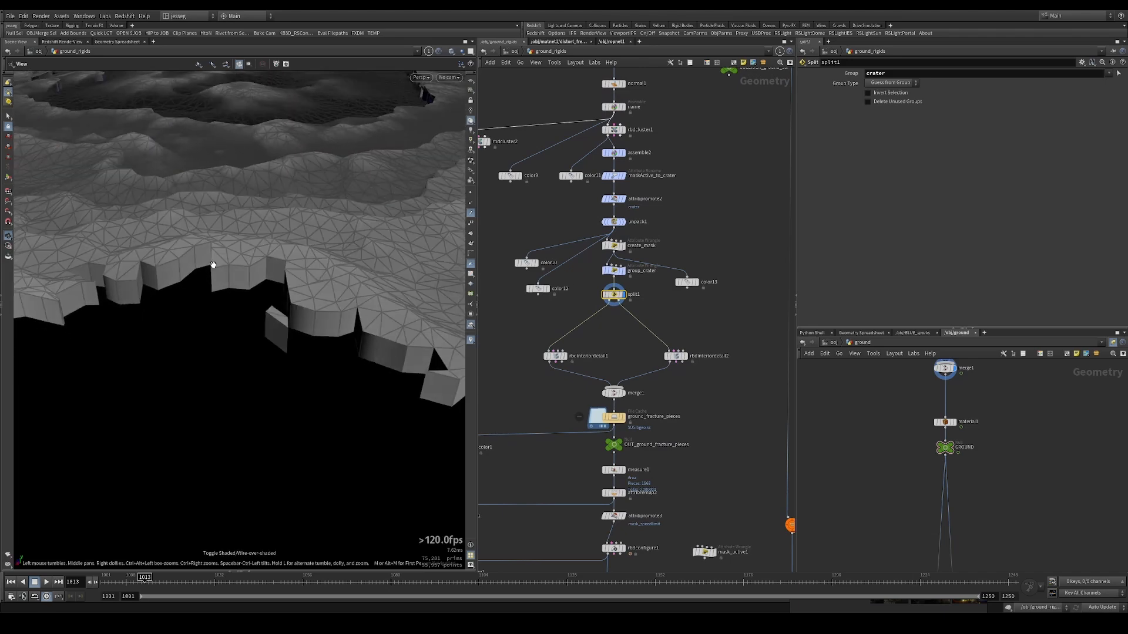
pyautogui.hotkey('shift', 'w')
pyautogui.moveTo(698, 314); pyautogui.dragTo(594, 294)
pyautogui.scroll(-5, 258, 213)
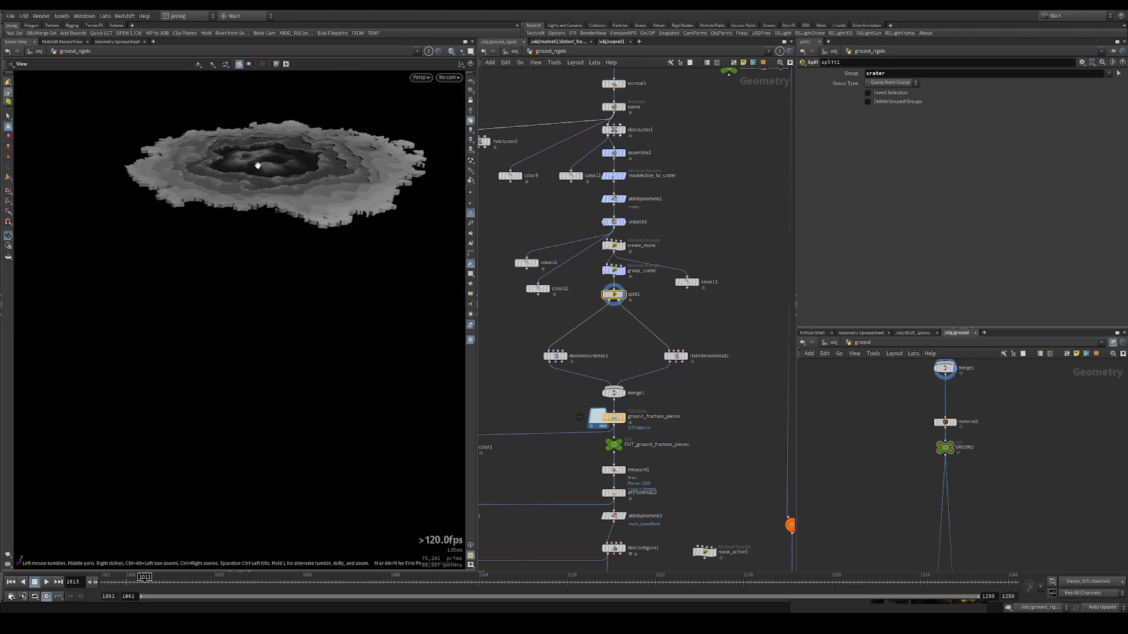
pyautogui.moveTo(259, 168); pyautogui.dragTo(241, 192)
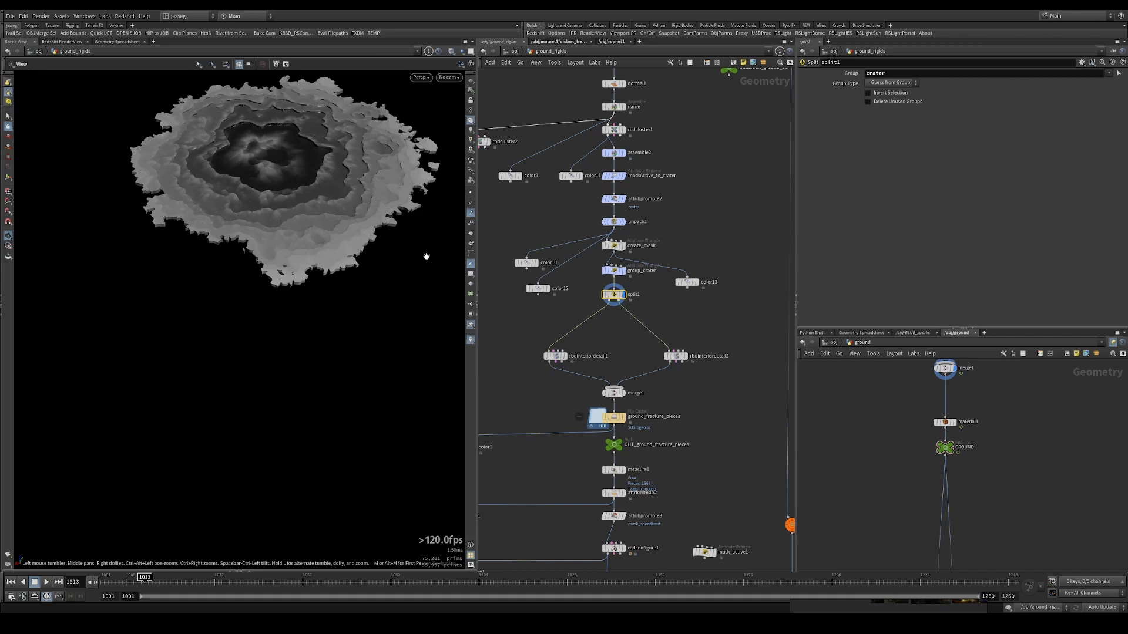
# - Display group_crater and inspect the outer ground's surface and edge up close with the wireframe overlay
pyautogui.click(622, 270)
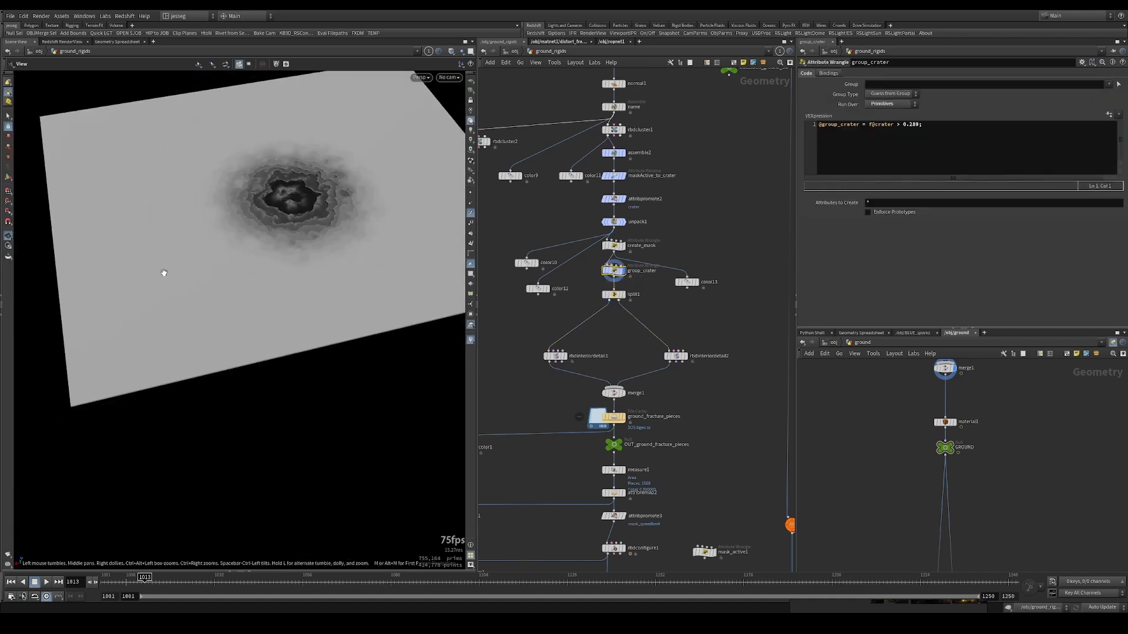
pyautogui.moveTo(164, 272); pyautogui.dragTo(215, 289)
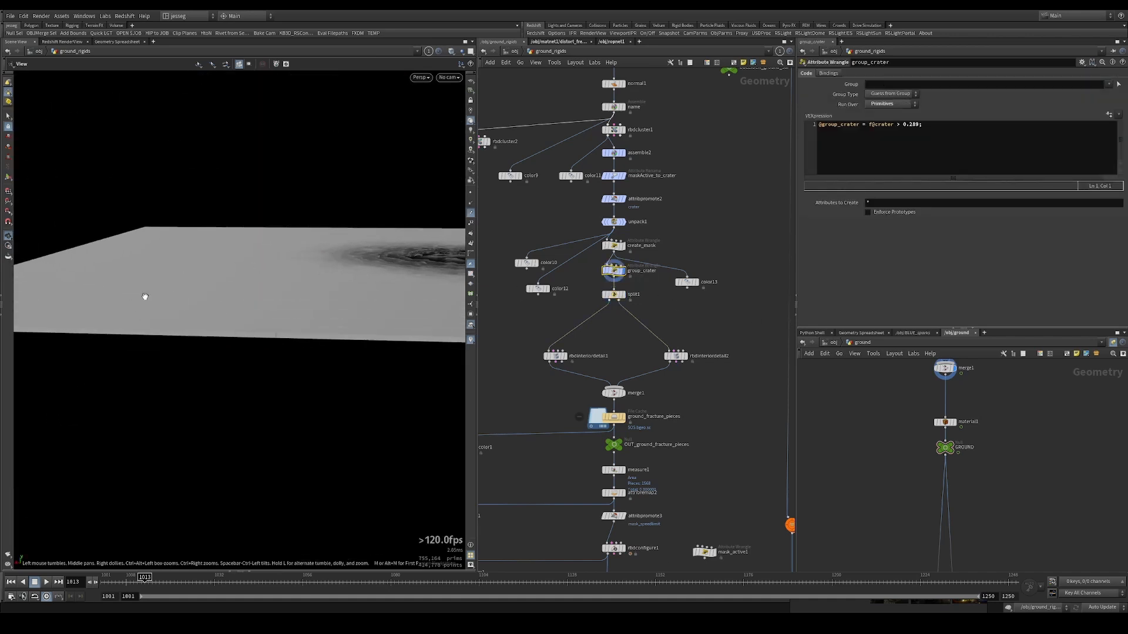
pyautogui.moveTo(166, 325)
pyautogui.mouseDown()
pyautogui.moveTo(156, 335)
pyautogui.moveTo(143, 322)
pyautogui.mouseUp()
pyautogui.scroll(5, 298, 298)
pyautogui.hotkey('shift', 'w')
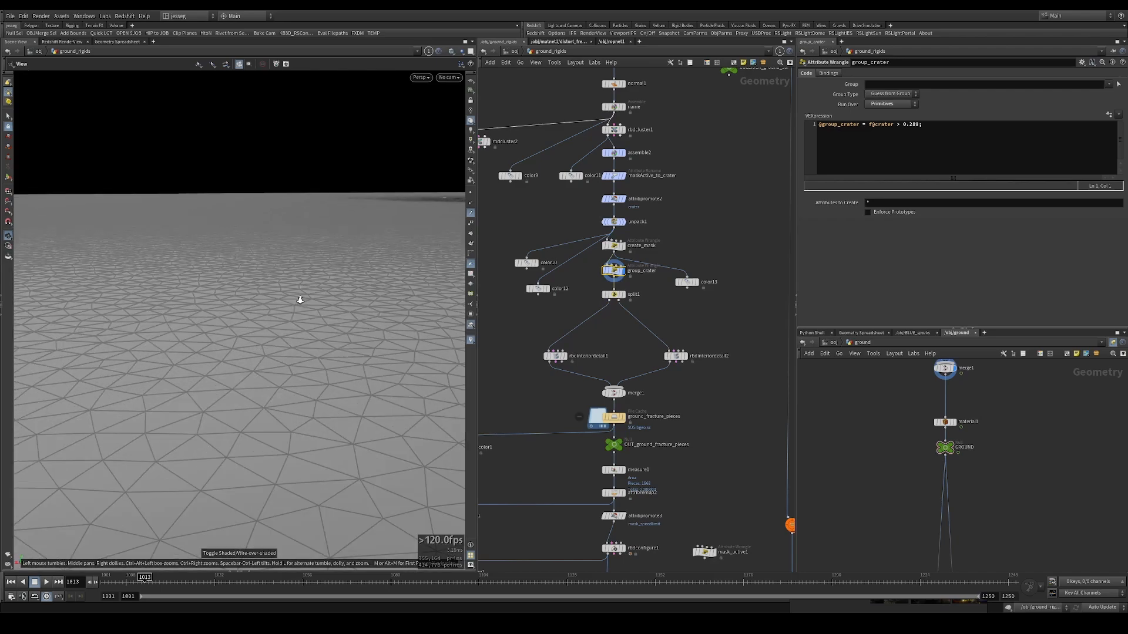
pyautogui.moveTo(324, 289)
pyautogui.mouseDown()
pyautogui.moveTo(214, 159)
pyautogui.moveTo(153, 192)
pyautogui.moveTo(231, 201)
pyautogui.moveTo(212, 285)
pyautogui.moveTo(262, 226)
pyautogui.moveTo(330, 216)
pyautogui.moveTo(458, 264)
pyautogui.moveTo(284, 231)
pyautogui.moveTo(334, 222)
pyautogui.moveTo(305, 239)
pyautogui.moveTo(253, 235)
pyautogui.moveTo(241, 249)
pyautogui.moveTo(254, 262)
pyautogui.moveTo(206, 189)
pyautogui.mouseUp()
# - Compare split1's isolated crater edge with the full ground displayed at group_crater
pyautogui.click(621, 294)
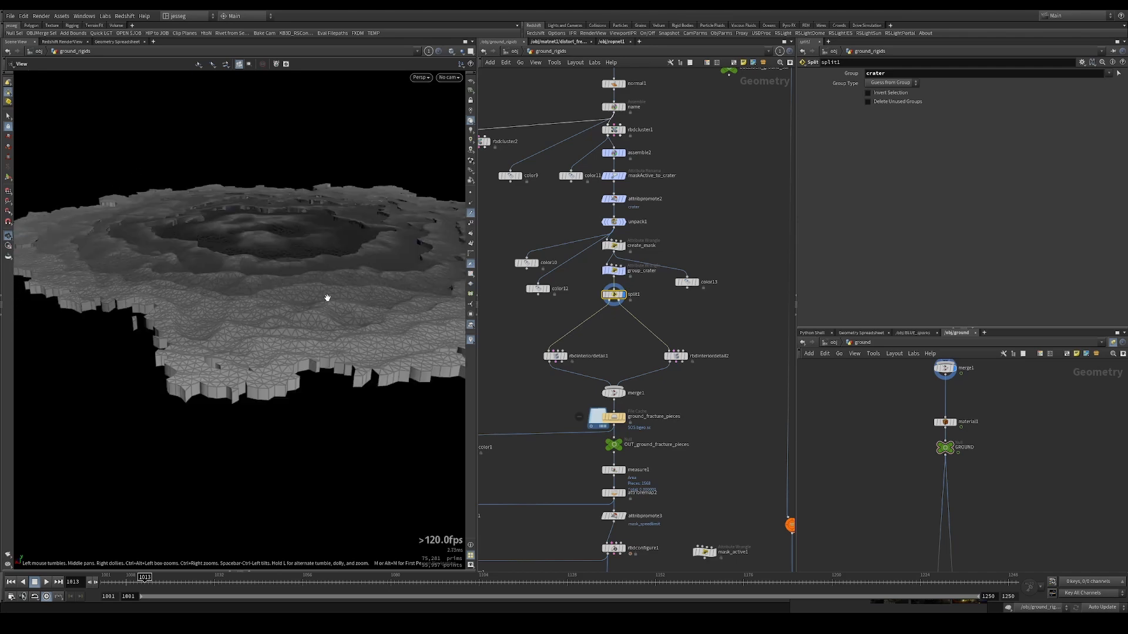
pyautogui.moveTo(324, 294)
pyautogui.mouseDown()
pyautogui.moveTo(317, 282)
pyautogui.moveTo(338, 280)
pyautogui.mouseUp()
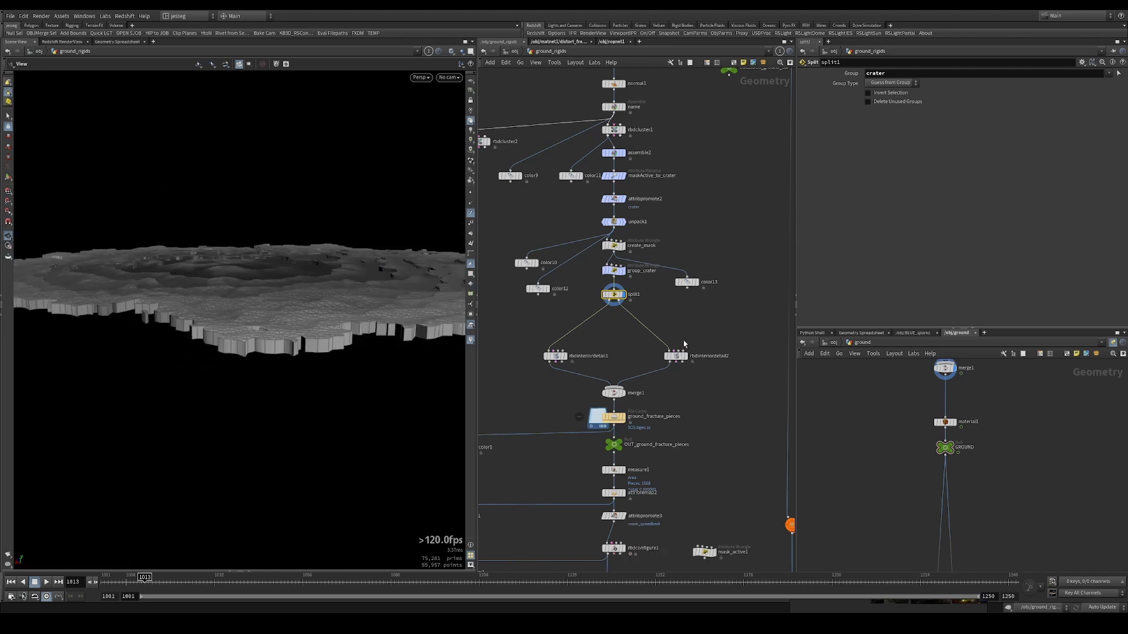
pyautogui.click(614, 270)
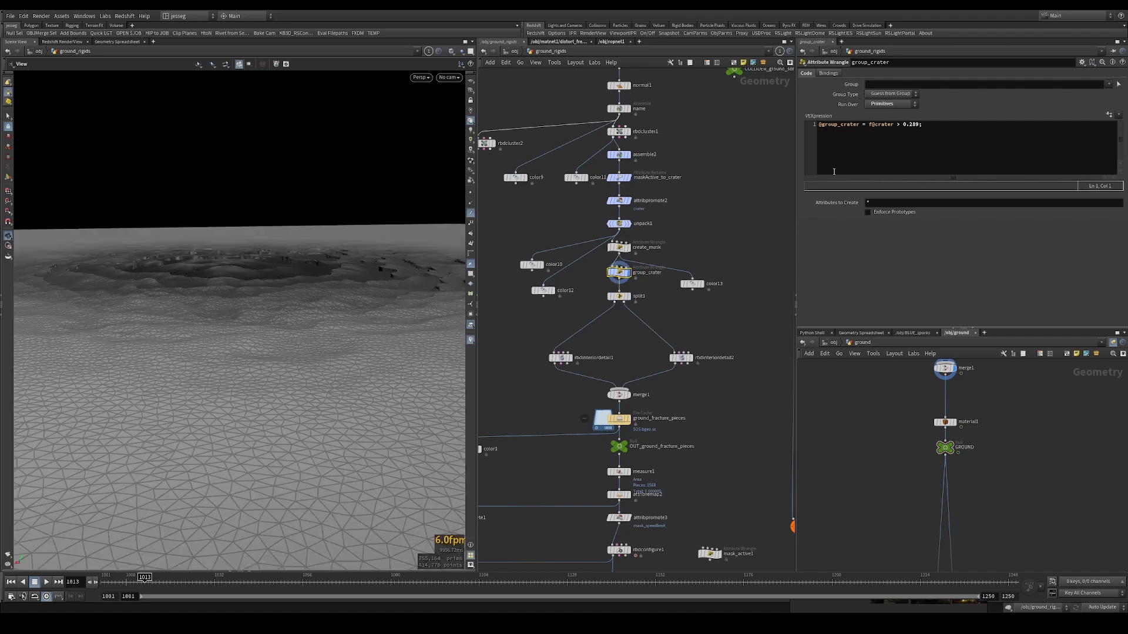
# - Display color10's crater attribute ramp and try feeding the node from group_crater instead
pyautogui.click(539, 265)
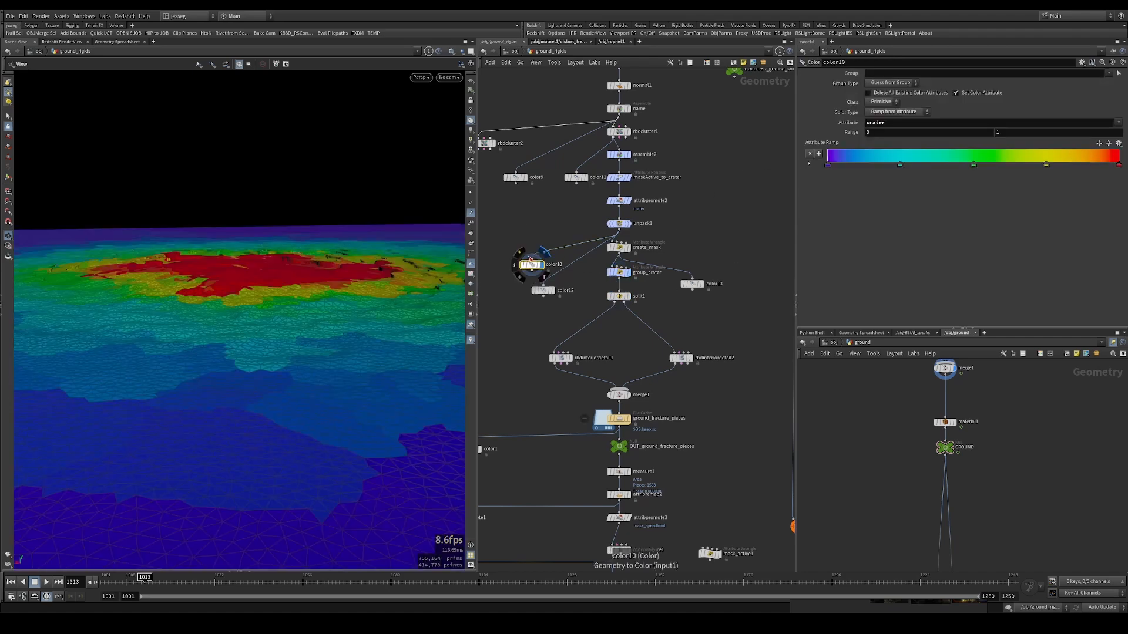
pyautogui.click(531, 258)
pyautogui.click(618, 278)
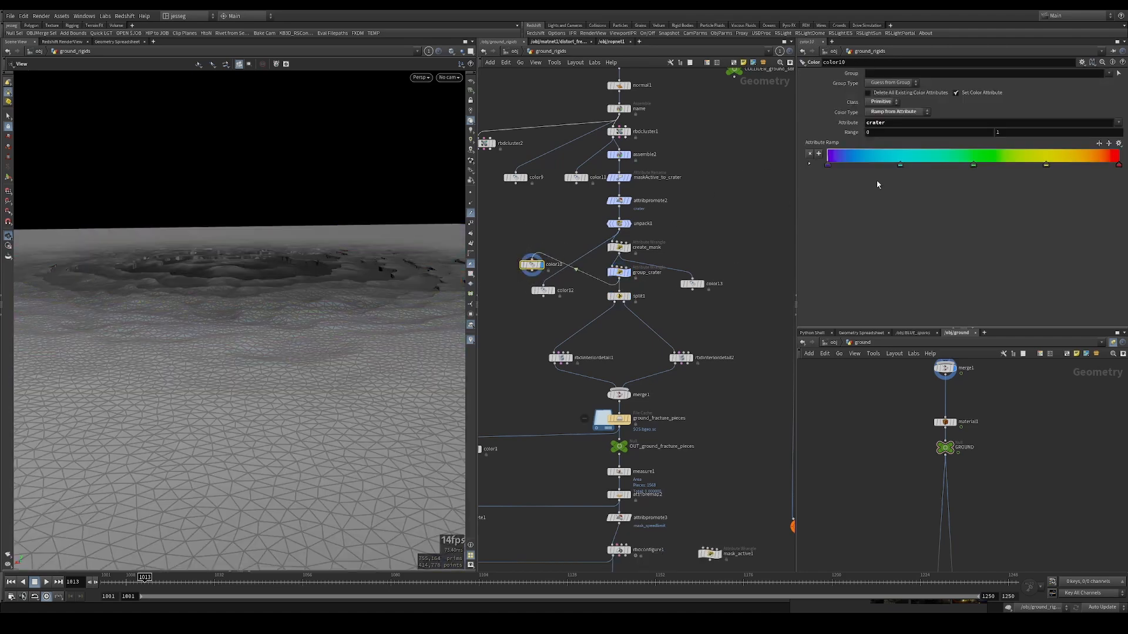
pyautogui.keyDown('alt'); pyautogui.moveTo(338, 254); pyautogui.dragTo(181, 307); pyautogui.keyUp('alt')
# - Reconnect color10's input to unpack1 and move the node away from color12
pyautogui.click(532, 256)
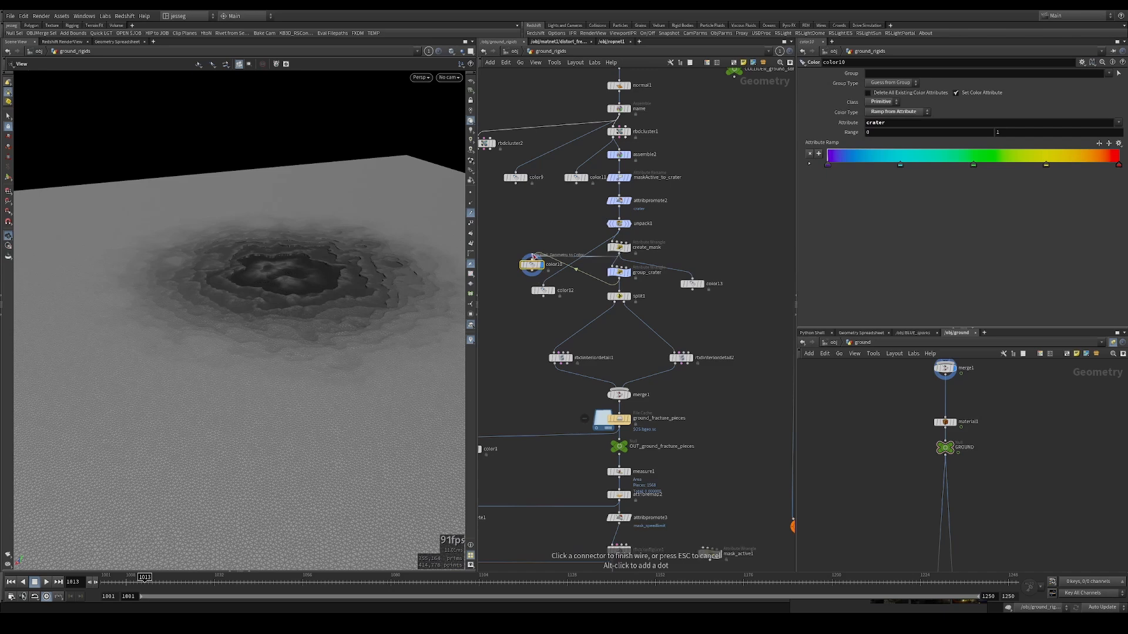
pyautogui.click(620, 230)
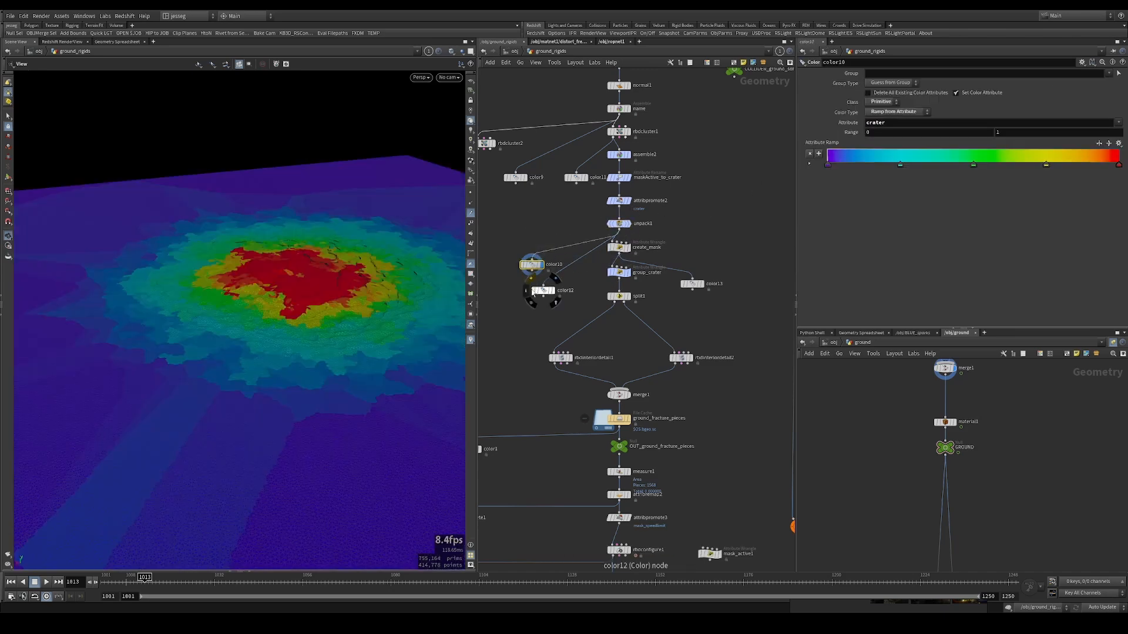
pyautogui.moveTo(504, 281); pyautogui.dragTo(557, 243, button='middle')
pyautogui.moveTo(579, 226); pyautogui.dragTo(536, 224)
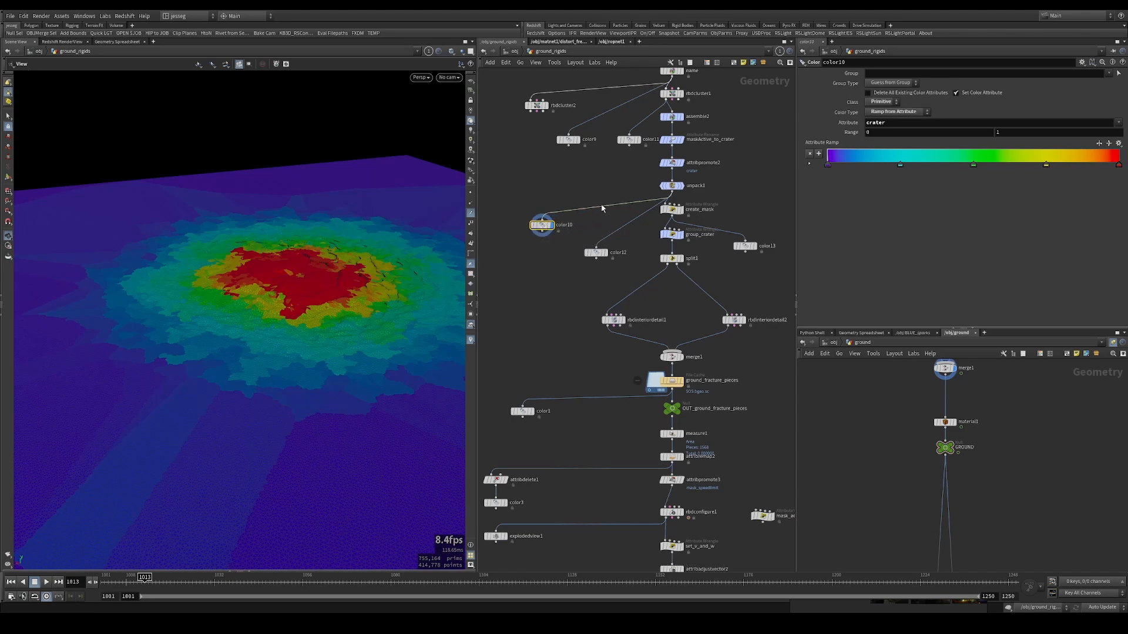
# - Display group_crater and examine the crater attribute comparison and threshold in its expression
pyautogui.click(672, 259)
pyautogui.click(680, 234)
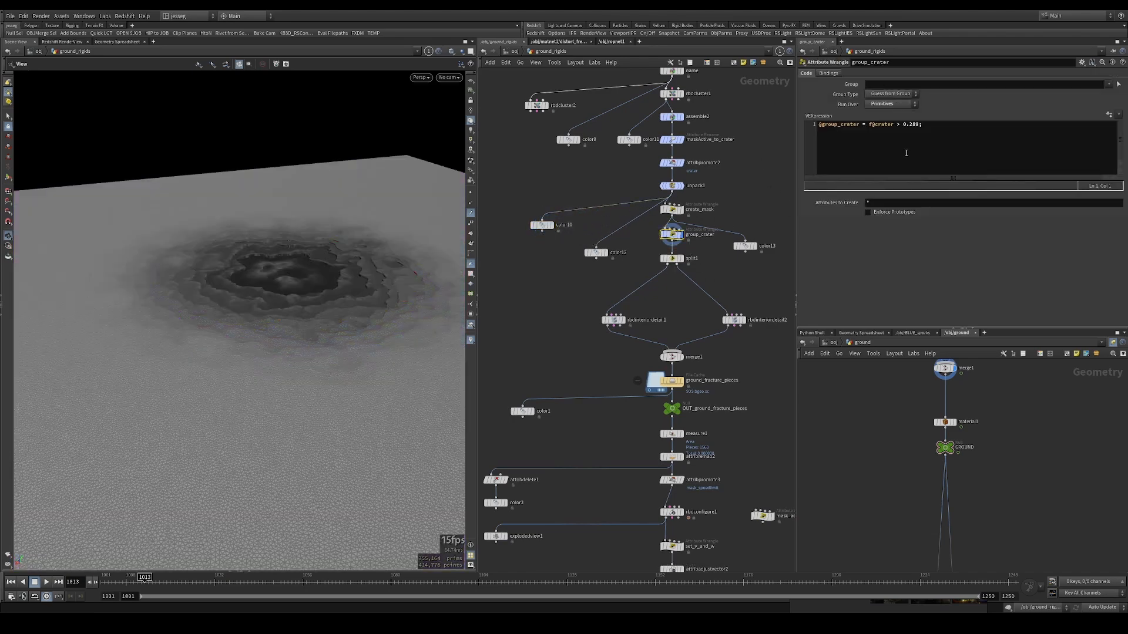
pyautogui.click(868, 126)
pyautogui.tripleClick(881, 126)
pyautogui.click(899, 126)
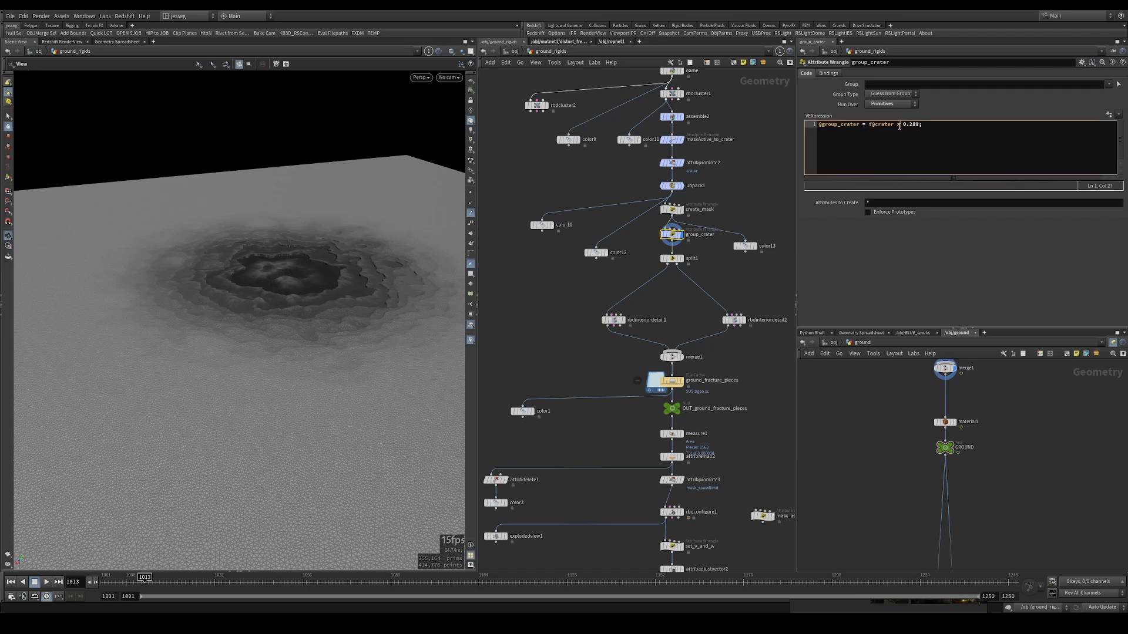
pyautogui.moveTo(902, 127); pyautogui.dragTo(912, 128)
pyautogui.click(905, 126)
# - Check the group setting of split1, then return to group_crater's expression
pyautogui.moveTo(656, 250); pyautogui.dragTo(702, 263)
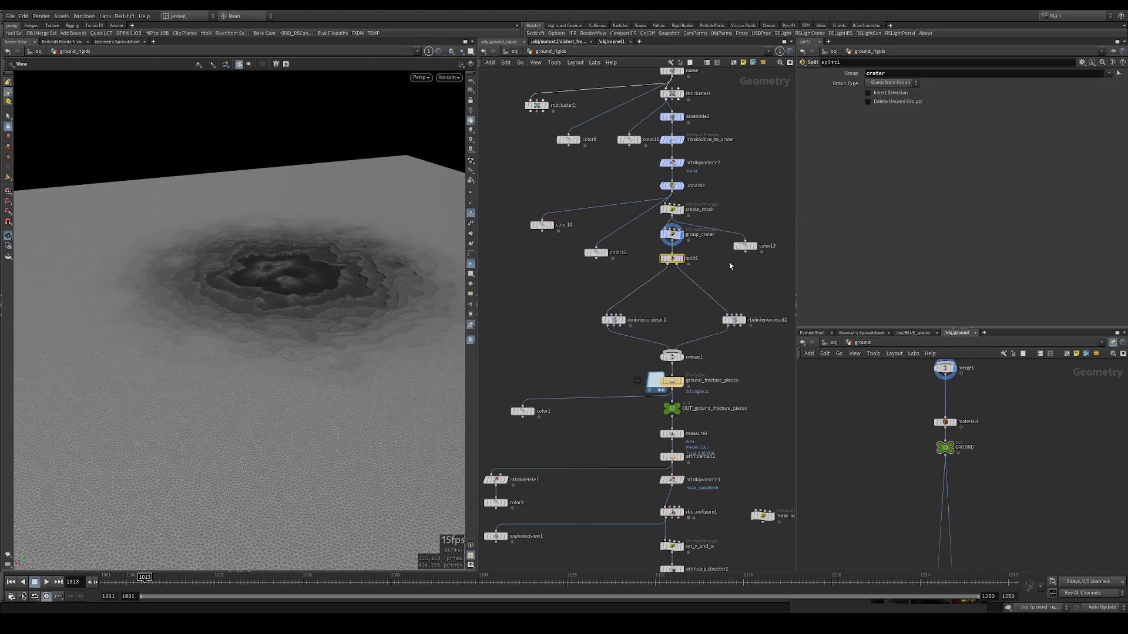
pyautogui.scroll(3, 694, 235)
pyautogui.middleClick(660, 237)
pyautogui.click(660, 237)
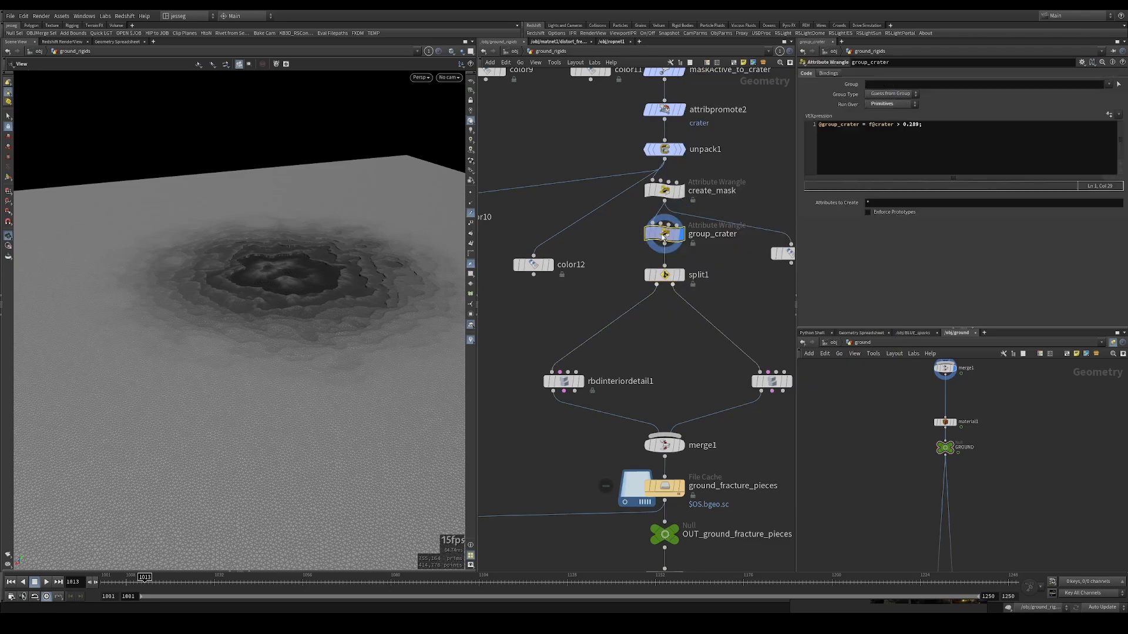
pyautogui.moveTo(702, 254); pyautogui.dragTo(599, 252, button='middle')
pyautogui.moveTo(734, 222); pyautogui.dragTo(672, 223, button='middle')
pyautogui.press('Tab')
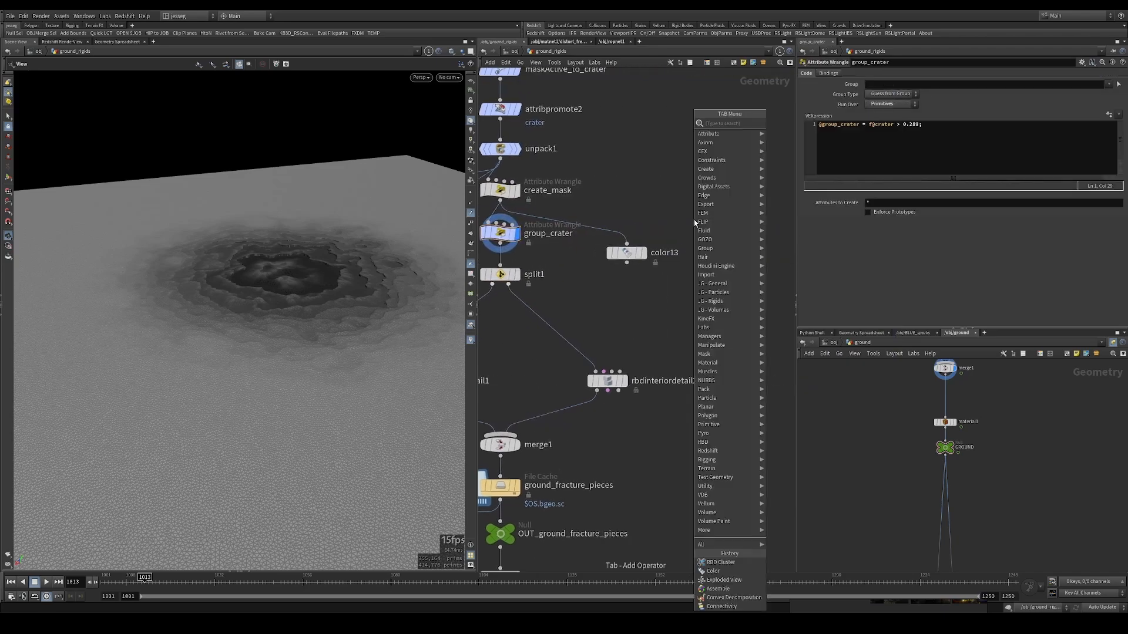
pyautogui.press('Escape')
pyautogui.press('Tab')
pyautogui.write('aw')
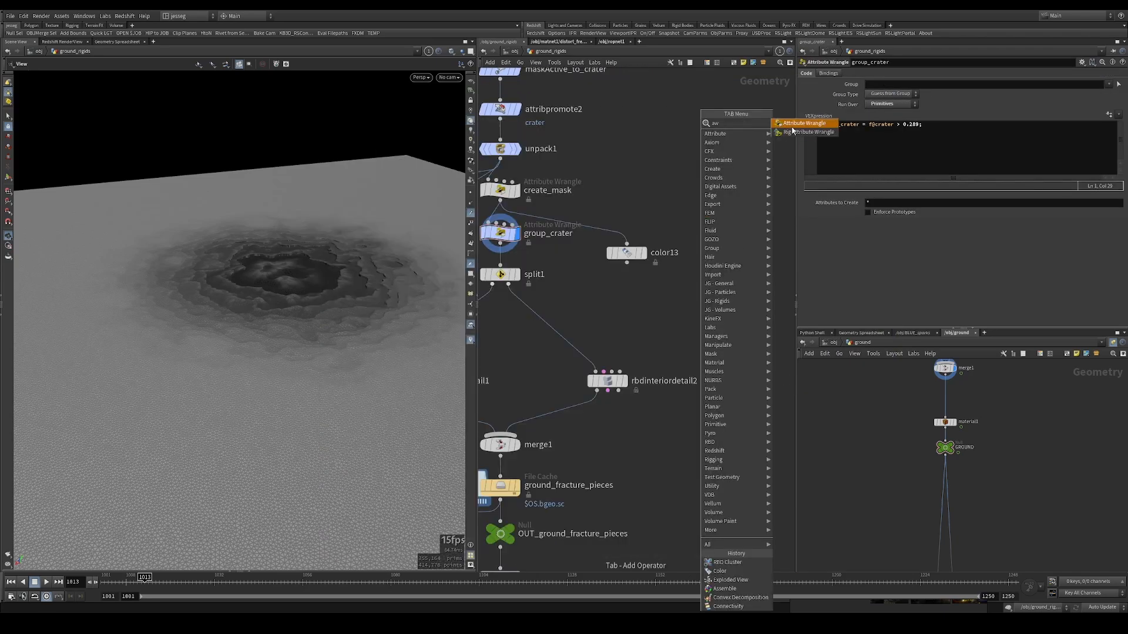
pyautogui.click(793, 133)
pyautogui.click(719, 215)
pyautogui.moveTo(500, 200); pyautogui.dragTo(733, 262)
pyautogui.press('Delete')
# - Add an Attribute Wrangle beside create_mask and feed it from create_mask's output
pyautogui.press('Tab')
pyautogui.write('aw')
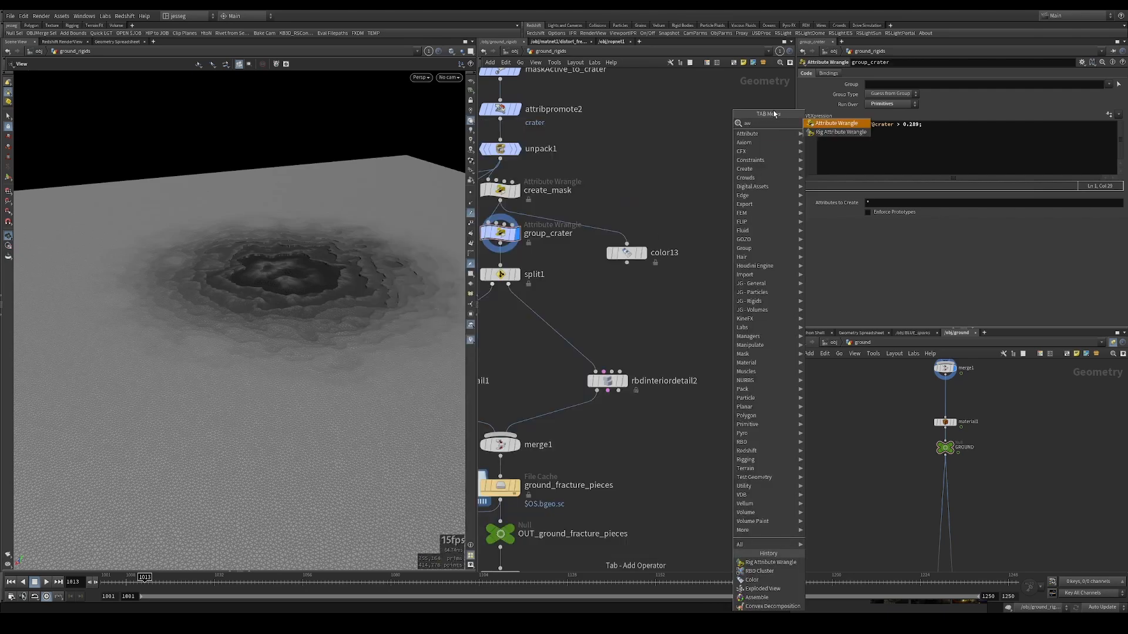
pyautogui.click(820, 125)
pyautogui.click(716, 207)
pyautogui.moveTo(500, 200)
pyautogui.mouseDown()
pyautogui.moveTo(705, 197)
pyautogui.moveTo(649, 202)
pyautogui.mouseUp()
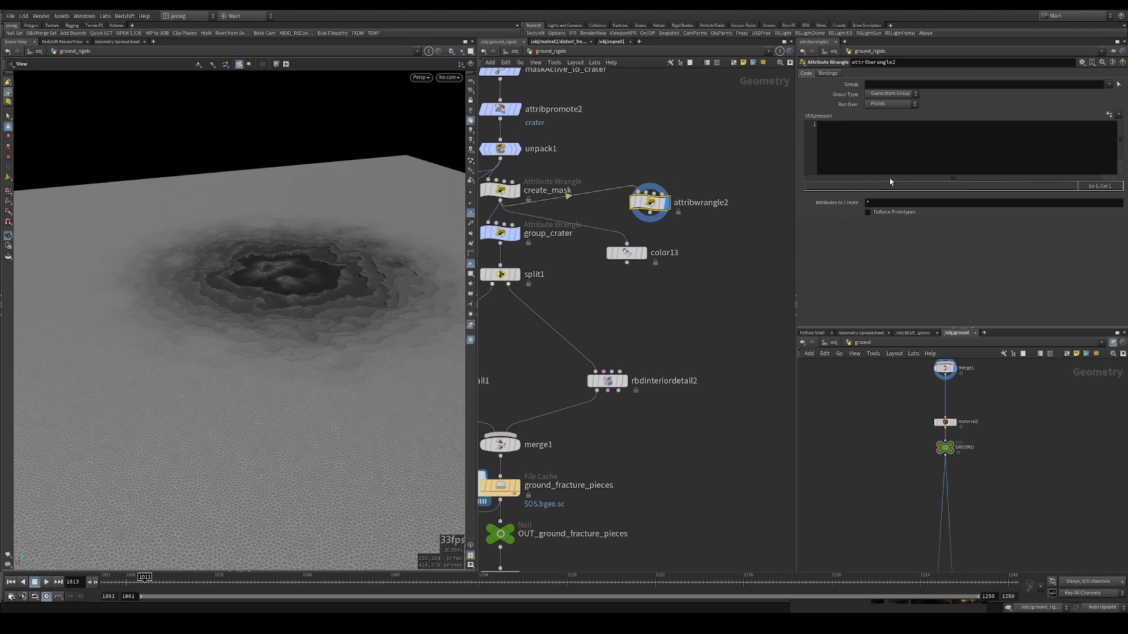
pyautogui.click(915, 158)
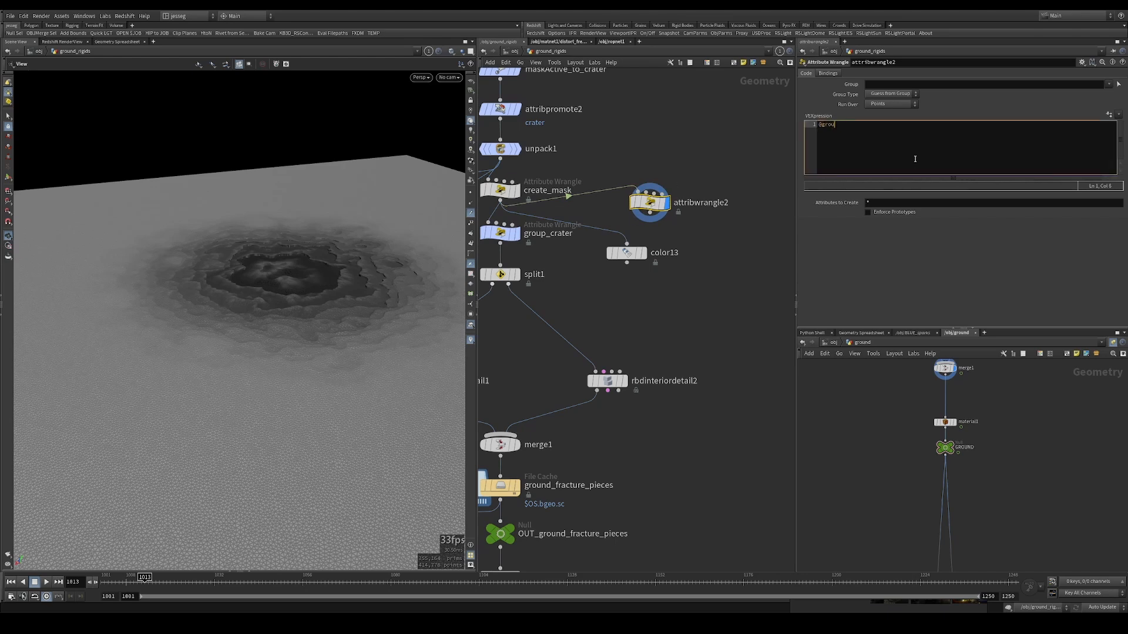
pyautogui.write('@group_te')
pyautogui.press('BackSpace')
pyautogui.press('BackSpace')
pyautogui.write('myGroup = 1;')
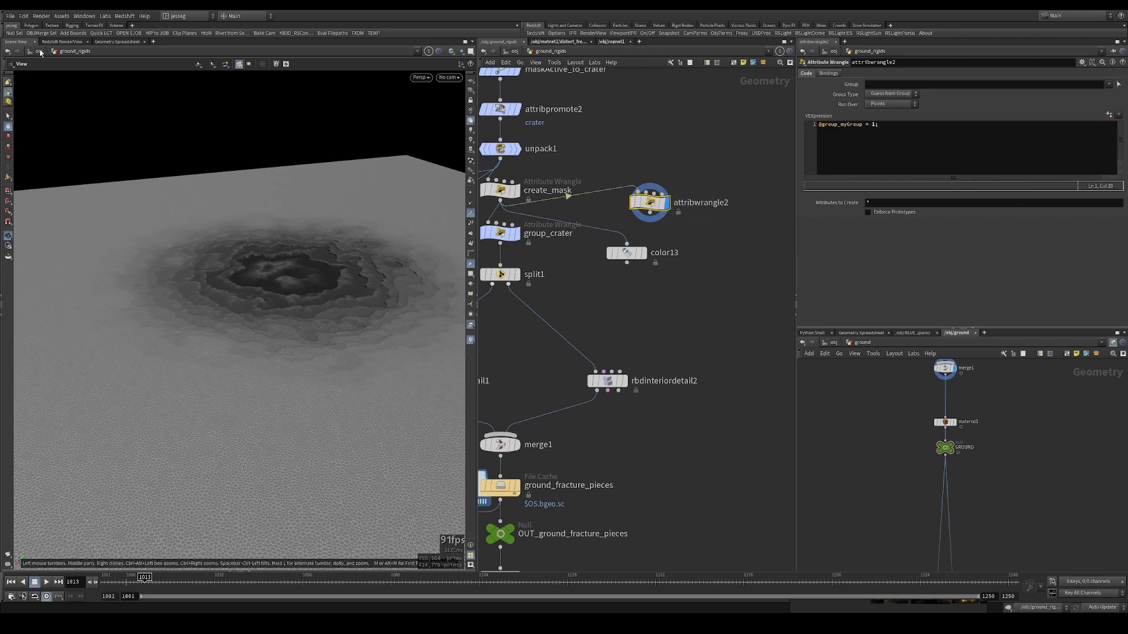
pyautogui.click(117, 41)
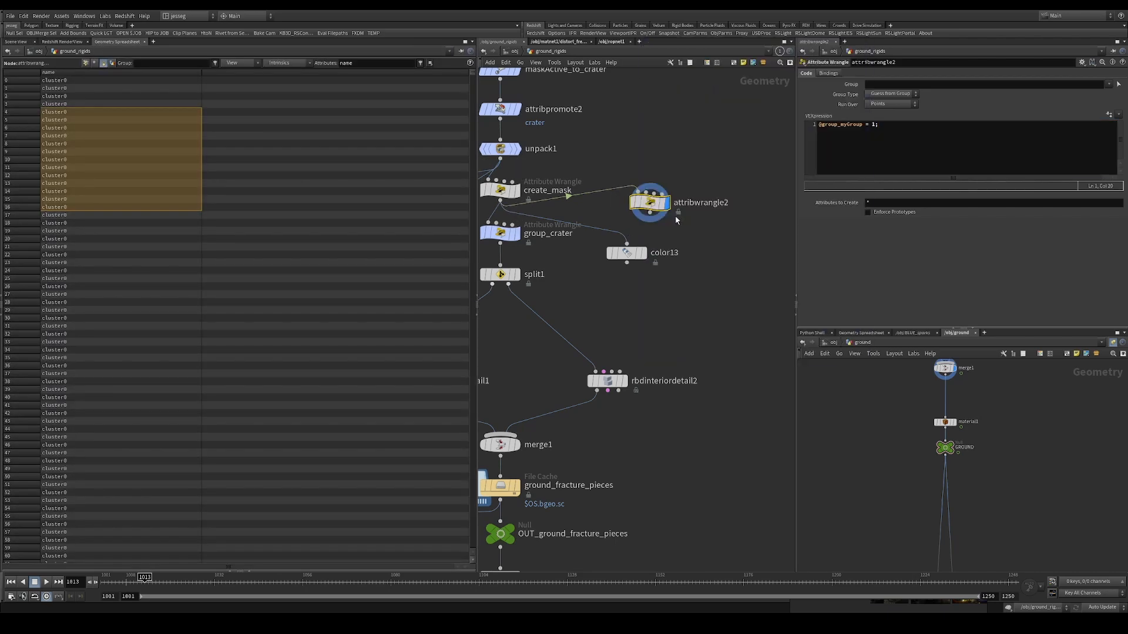
pyautogui.middleClick(658, 211)
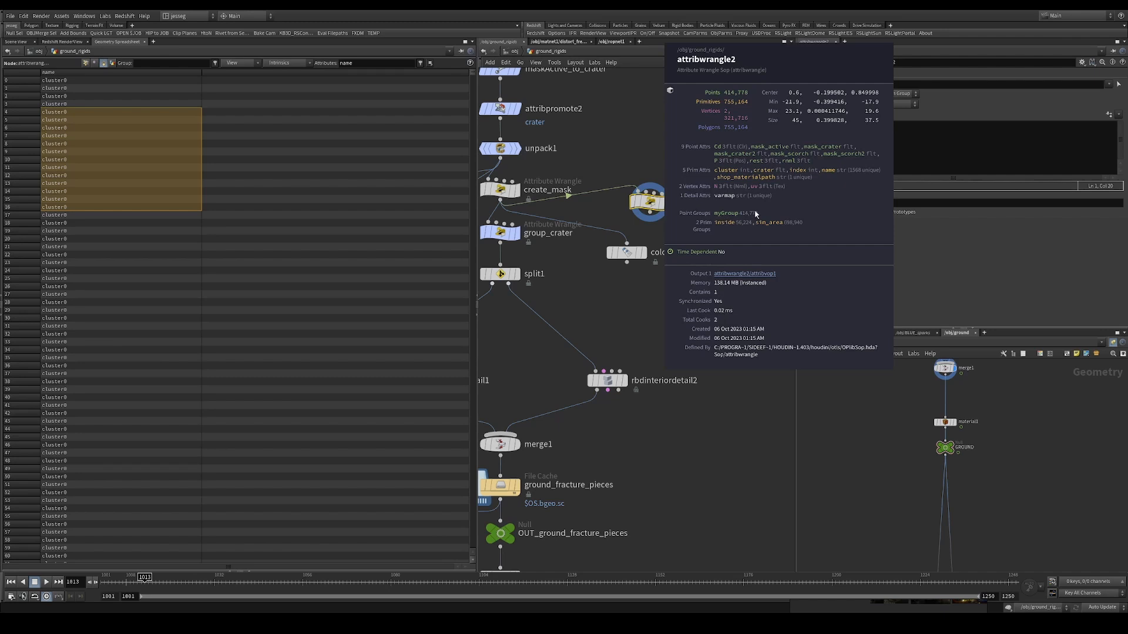
# - Set the myGroup value in the wrangle to 0 and check the group's membership in the node info
pyautogui.click(874, 124)
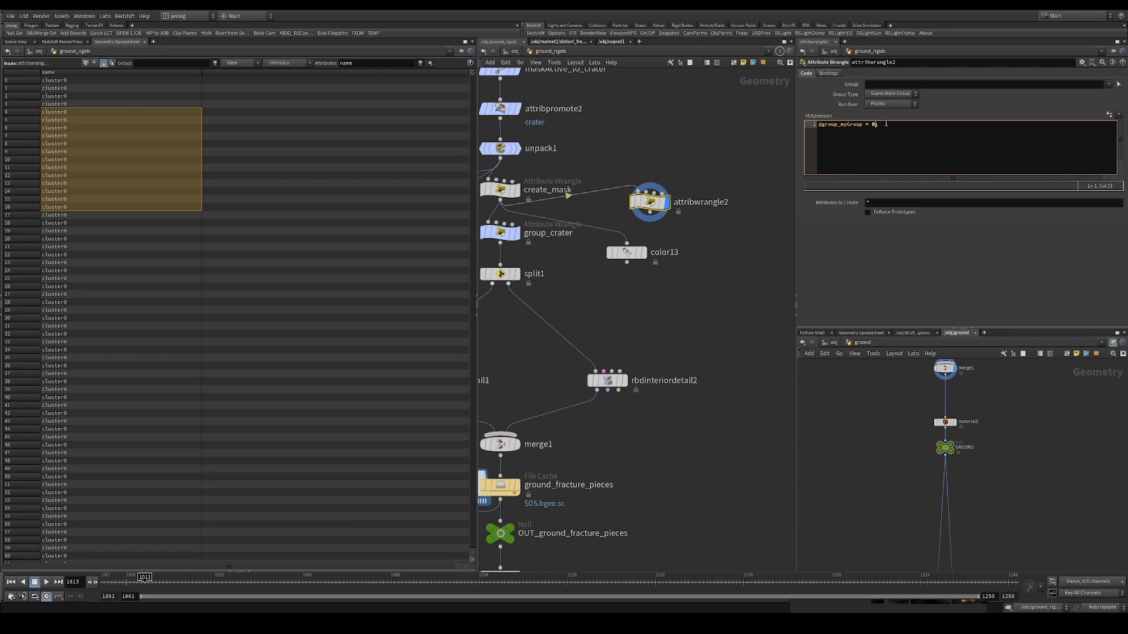
pyautogui.middleClick(650, 202)
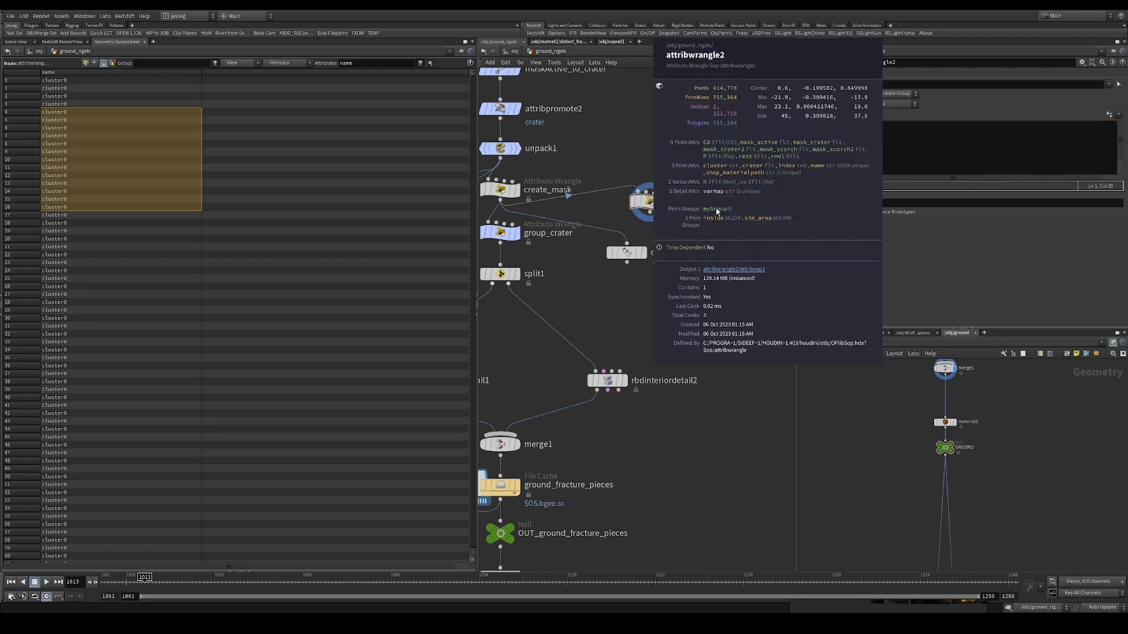
pyautogui.moveTo(726, 213); pyautogui.dragTo(878, 140, button='middle')
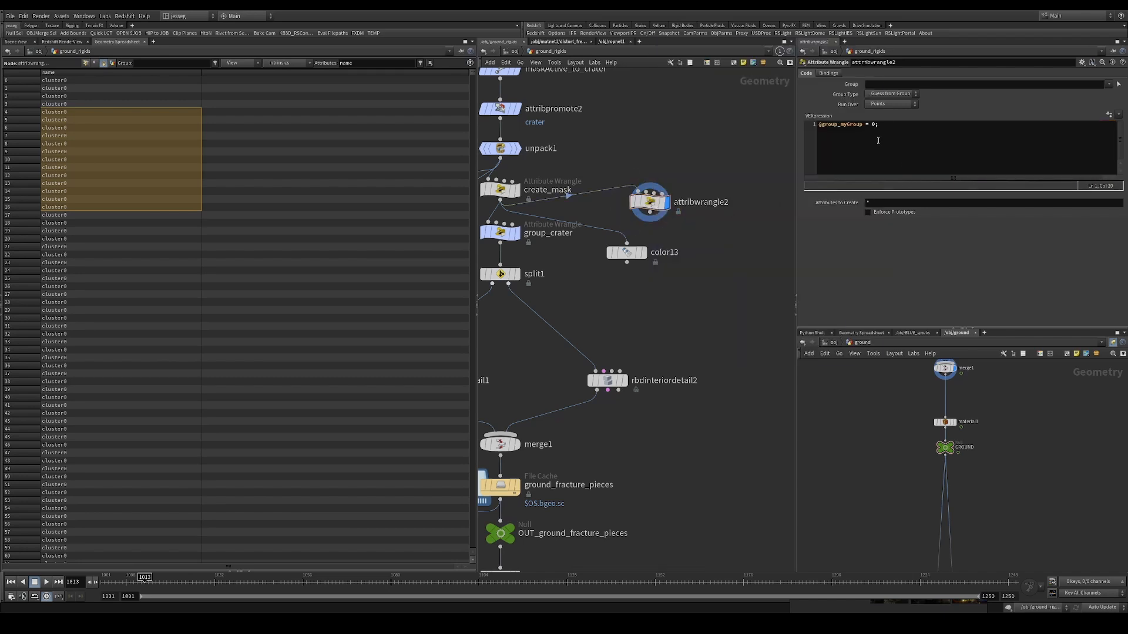
pyautogui.doubleClick(874, 124)
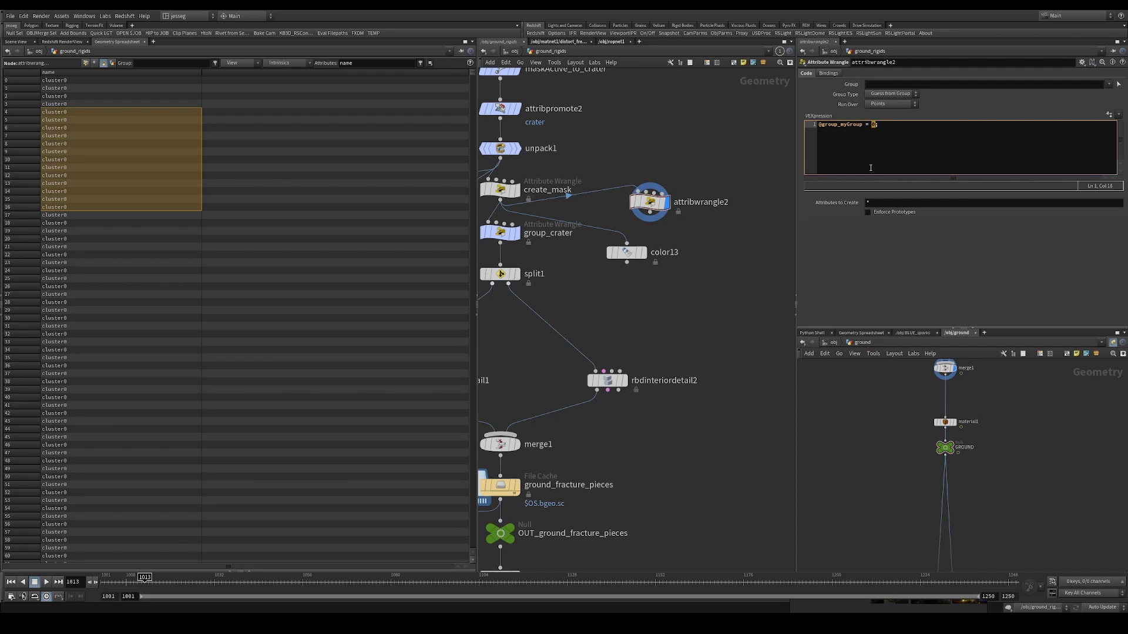
pyautogui.write('rand(@ptnum) > 0.5')
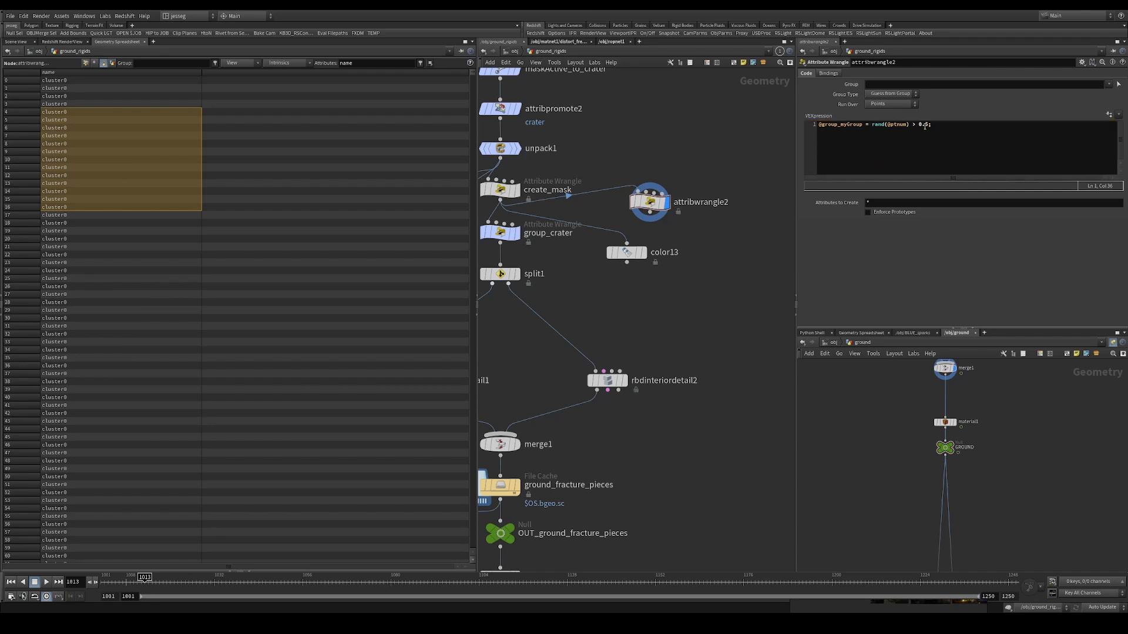
pyautogui.moveTo(930, 123); pyautogui.dragTo(887, 123)
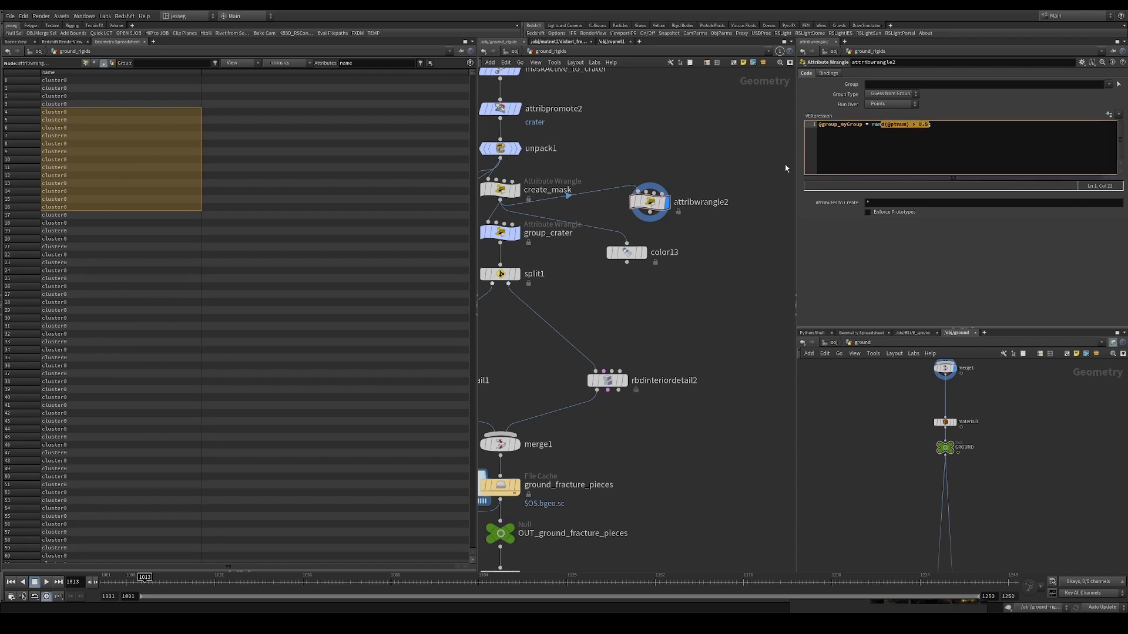
pyautogui.middleClick(649, 203)
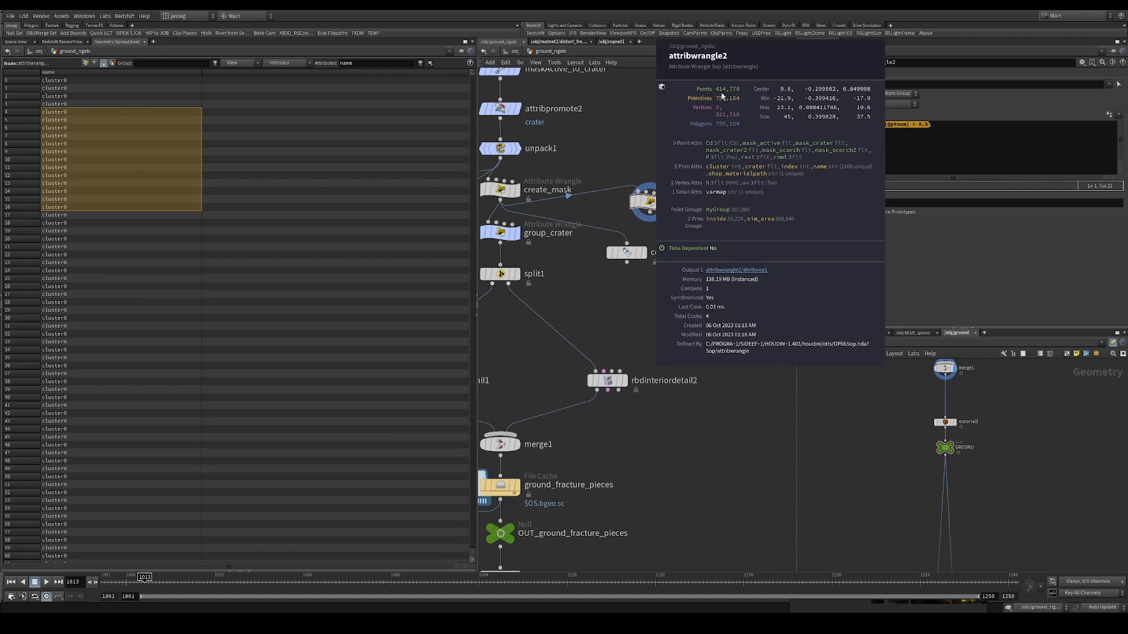
# - Delete the test wrangle branching off create_mask
pyautogui.click(909, 156)
pyautogui.moveTo(669, 164); pyautogui.dragTo(633, 207)
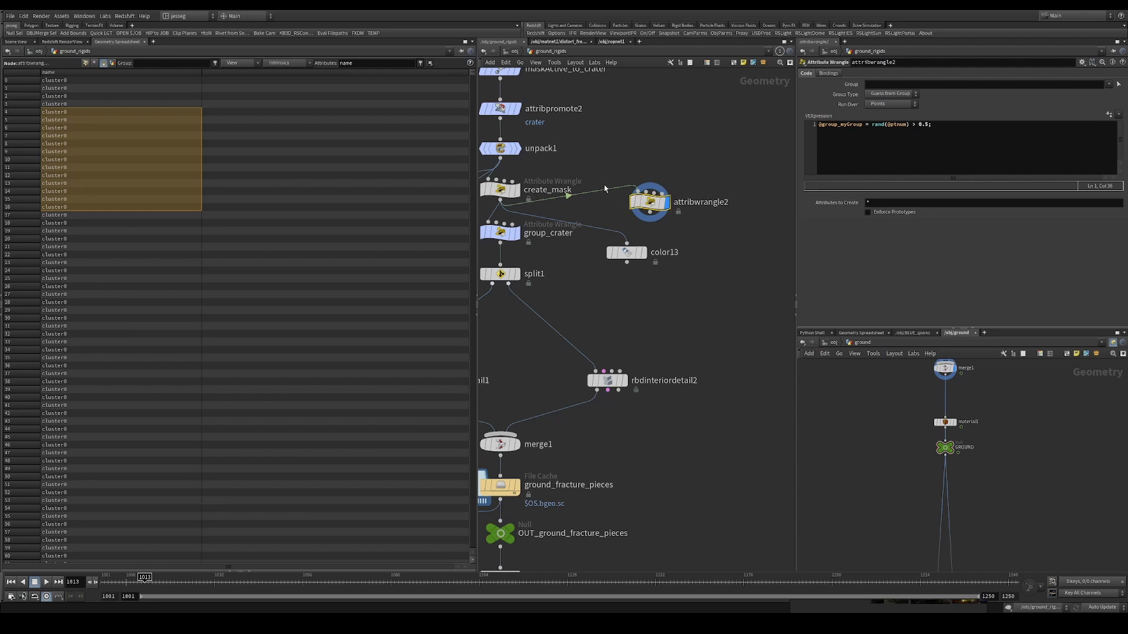
pyautogui.press('Delete')
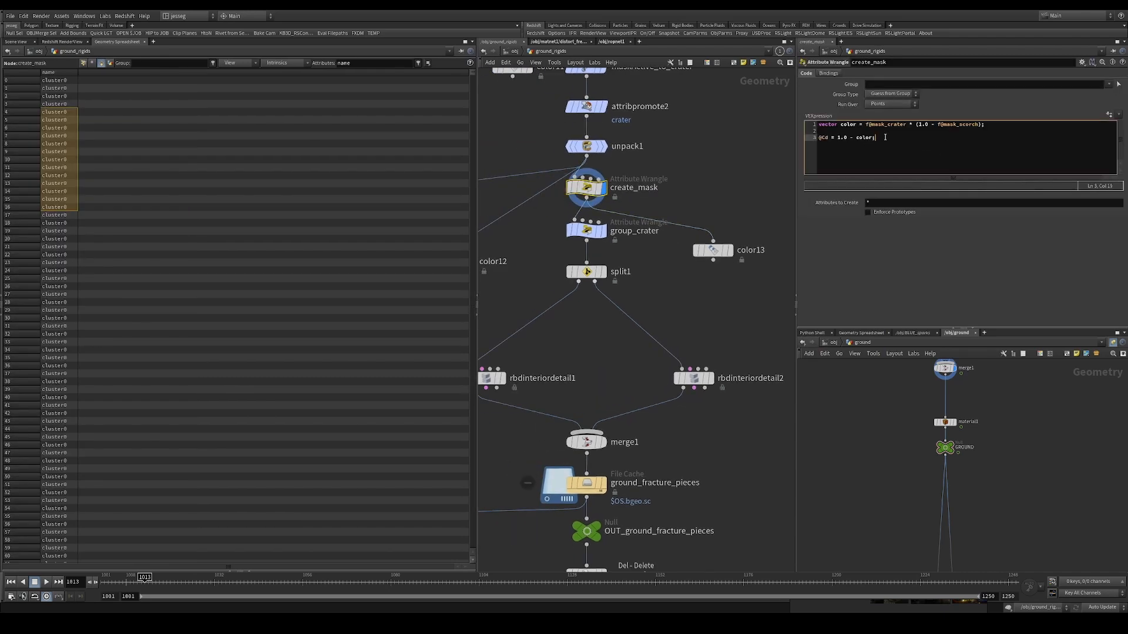
# - Review group_crater's expression, then display split1 and view its isolated crater pieces in the scene view
pyautogui.click(586, 230)
pyautogui.moveTo(923, 124); pyautogui.dragTo(870, 124)
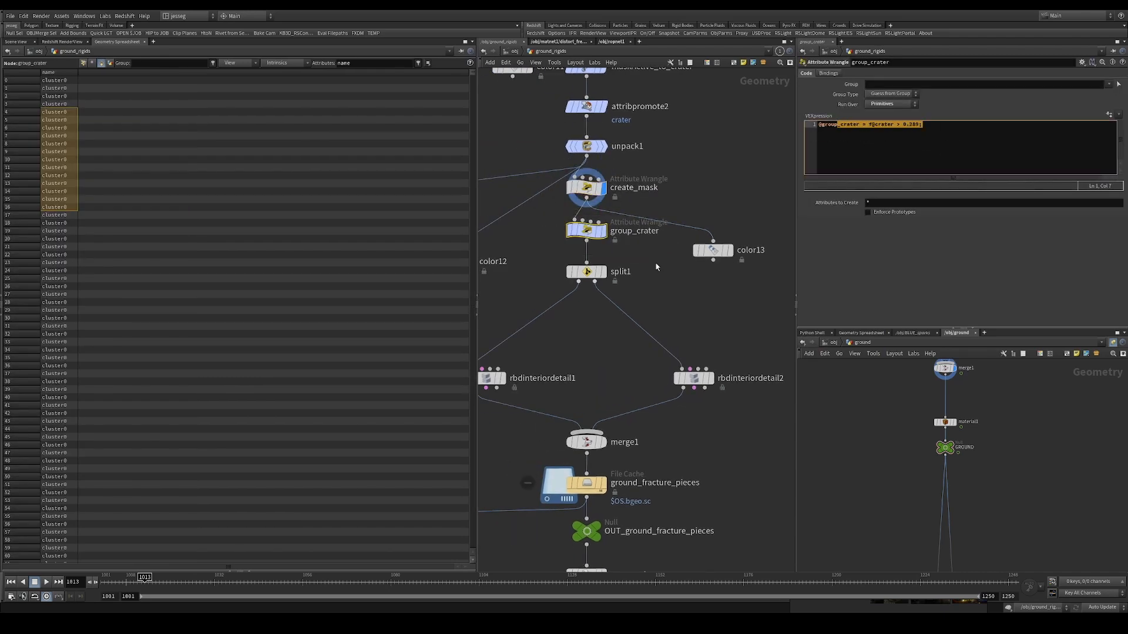
pyautogui.moveTo(652, 252); pyautogui.dragTo(696, 213, button='middle')
pyautogui.click(630, 233)
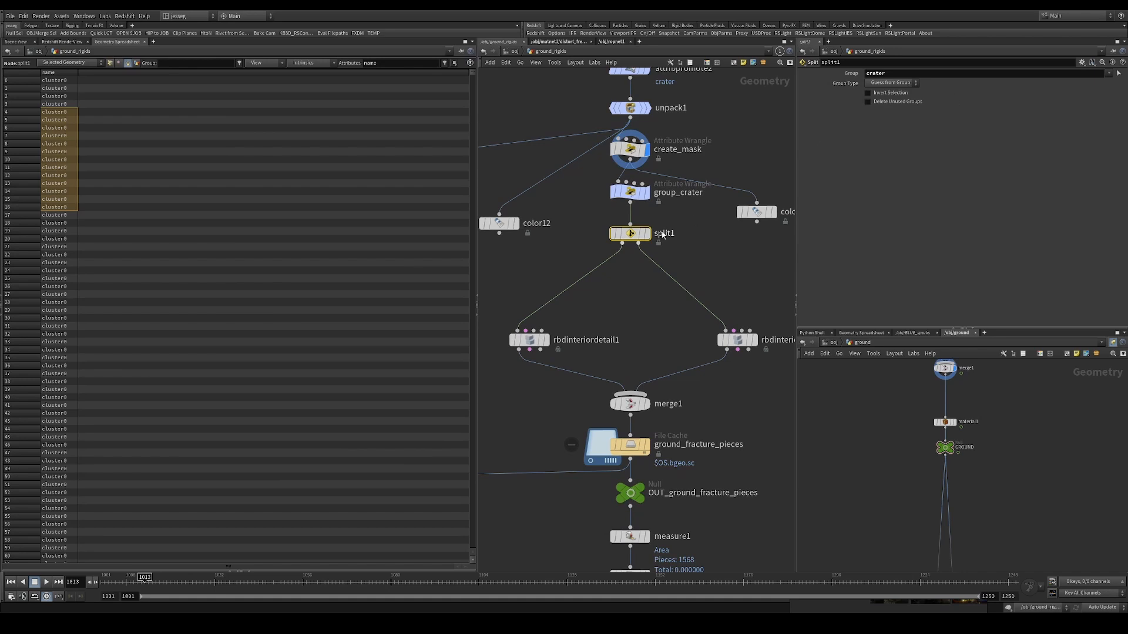
pyautogui.press('r')
pyautogui.hotkey('ctrl', 'Tab')
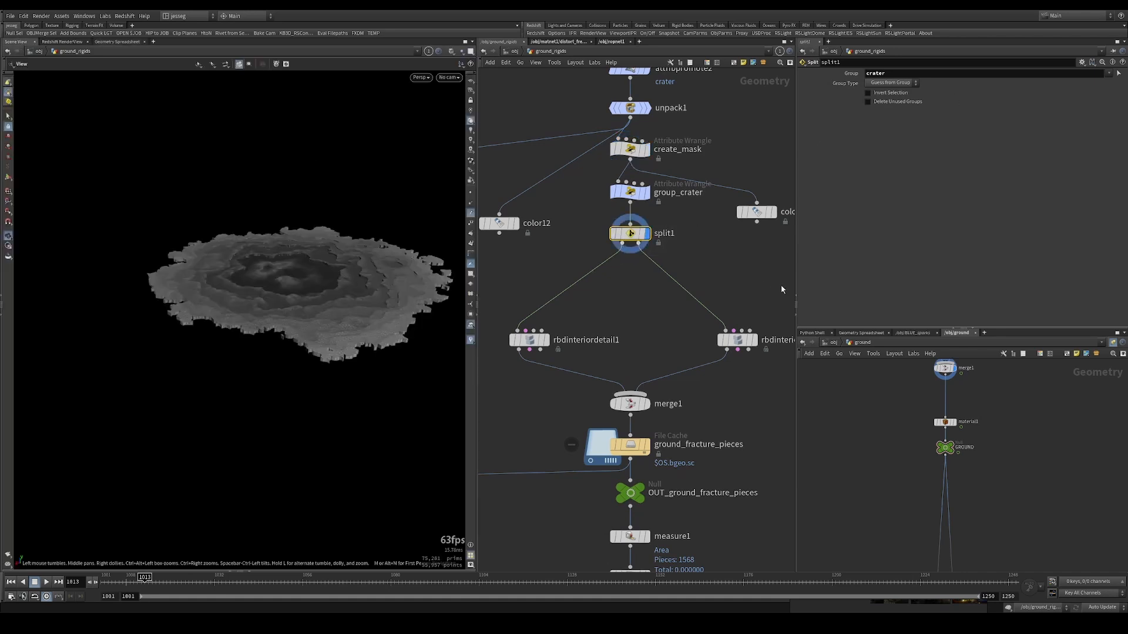
# - Review group_crater and split1 together, ending with split1 selected
pyautogui.moveTo(721, 262); pyautogui.dragTo(558, 186)
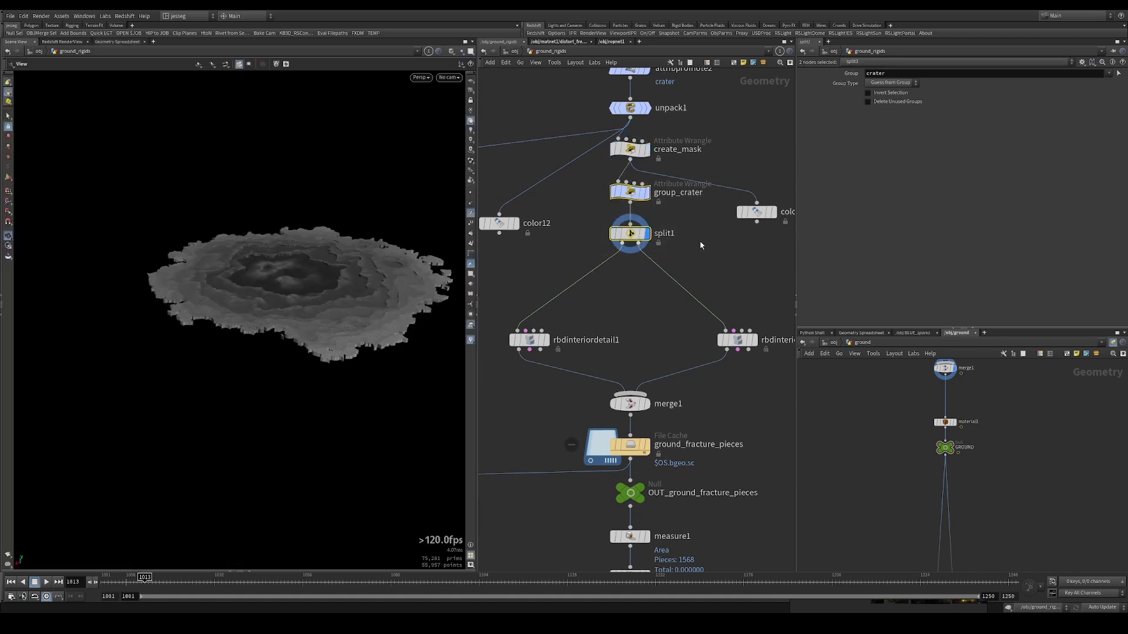
pyautogui.click(603, 195)
pyautogui.click(630, 192)
pyautogui.moveTo(673, 234); pyautogui.dragTo(680, 220, button='middle')
pyautogui.click(636, 220)
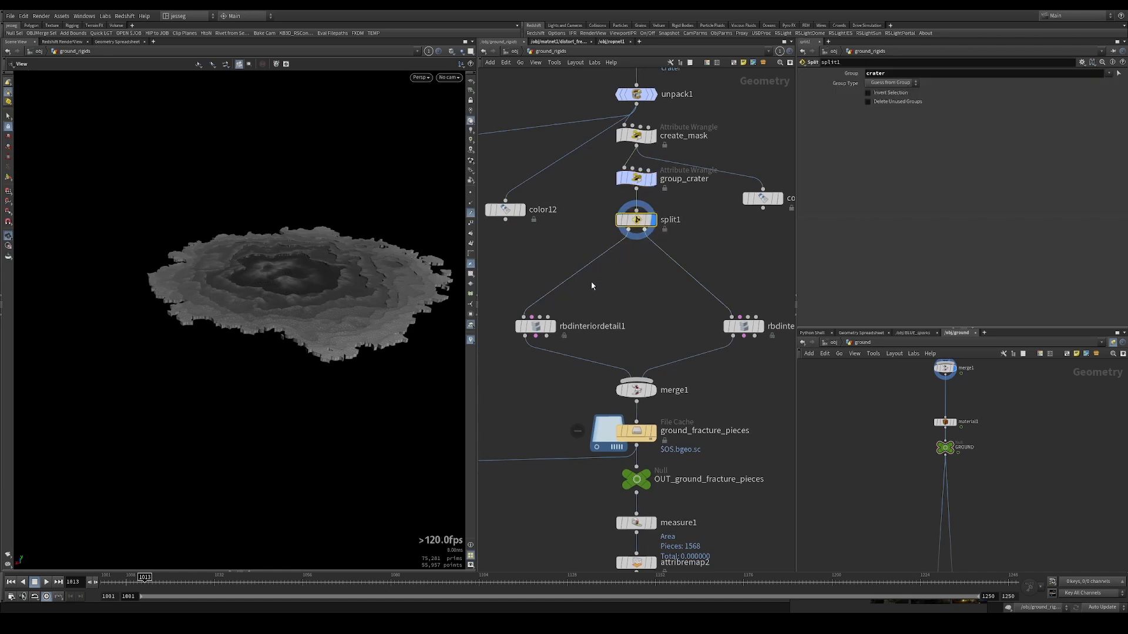
# - Select rbdinteriordetail1 on split1's crater branch and display its result
pyautogui.moveTo(591, 281); pyautogui.dragTo(612, 256, button='middle')
pyautogui.click(556, 302)
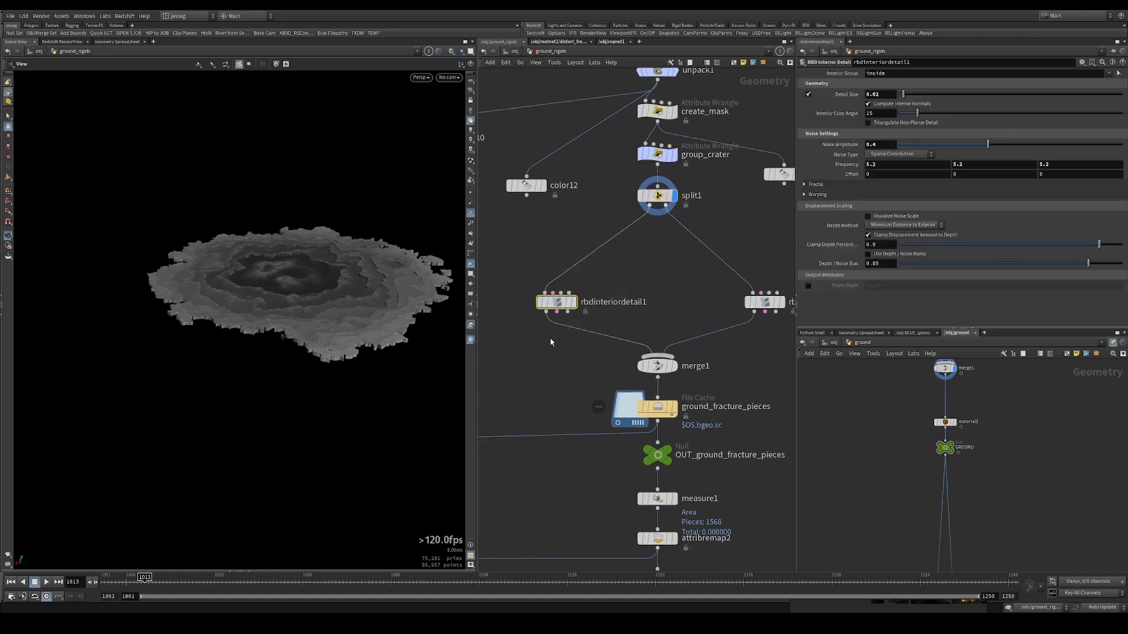
pyautogui.press('r')
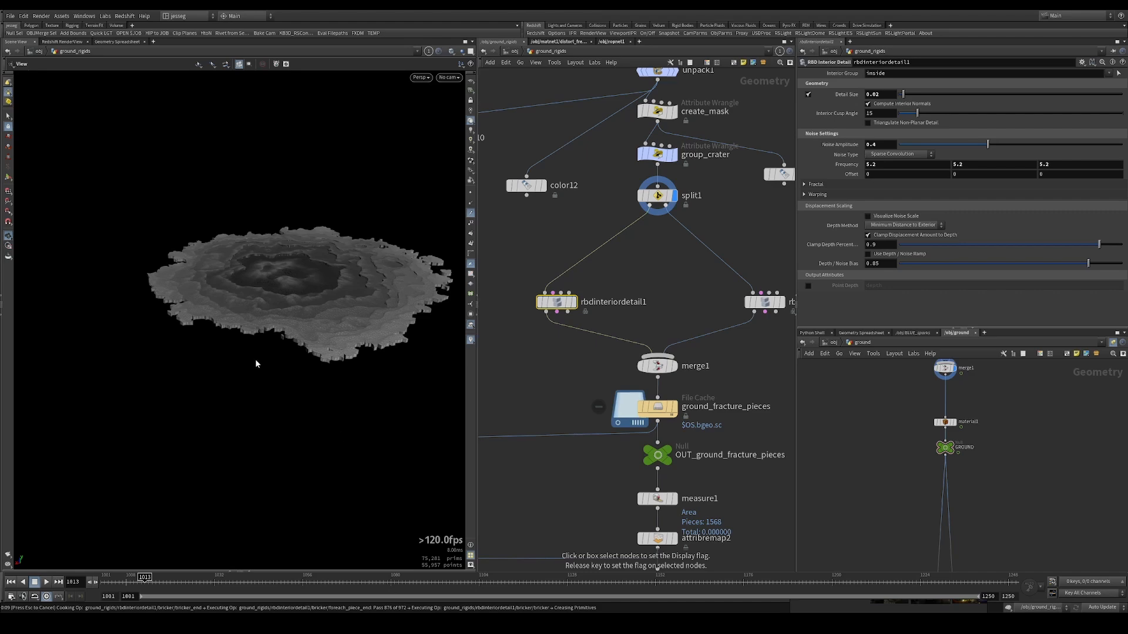
pyautogui.press('r')
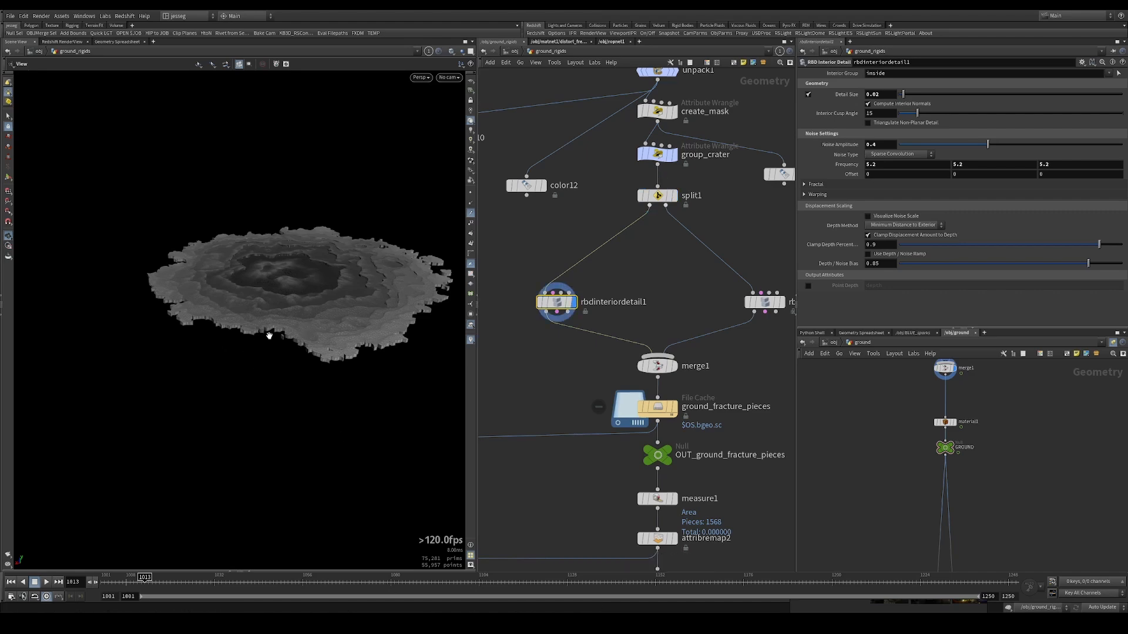
# - Inspect rbdinteriordetail1's crater surface up close with the wireframe overlay toggled, then look through cam12
pyautogui.moveTo(252, 337); pyautogui.dragTo(335, 307, button='right')
pyautogui.moveTo(336, 307)
pyautogui.mouseDown()
pyautogui.moveTo(147, 299)
pyautogui.moveTo(211, 318)
pyautogui.moveTo(201, 294)
pyautogui.moveTo(193, 329)
pyautogui.moveTo(192, 276)
pyautogui.moveTo(185, 331)
pyautogui.moveTo(235, 347)
pyautogui.moveTo(118, 344)
pyautogui.moveTo(147, 350)
pyautogui.moveTo(120, 356)
pyautogui.moveTo(317, 325)
pyautogui.moveTo(226, 314)
pyautogui.moveTo(193, 332)
pyautogui.moveTo(241, 318)
pyautogui.moveTo(250, 256)
pyautogui.moveTo(259, 273)
pyautogui.mouseUp()
pyautogui.hotkey('shift', 'w')
pyautogui.click(449, 77)
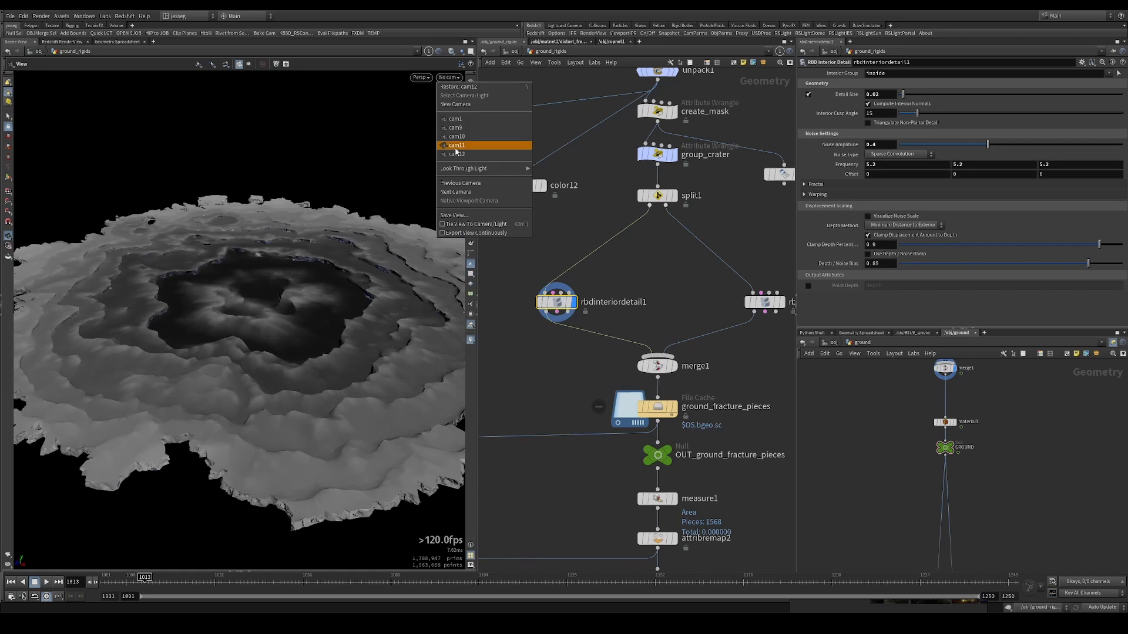
pyautogui.click(455, 153)
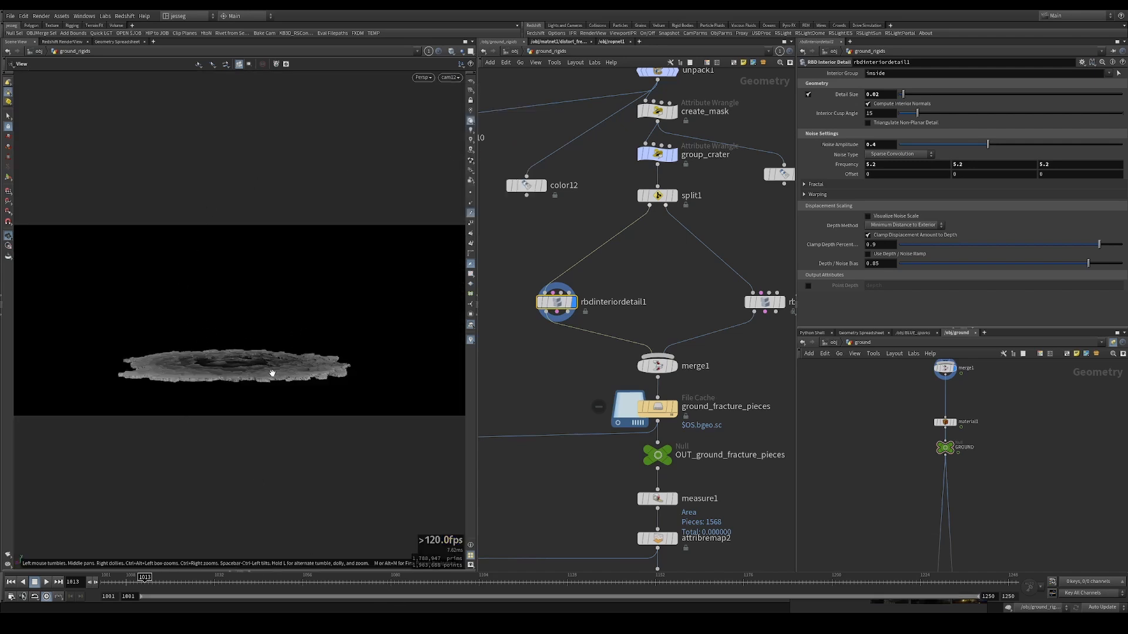
# - Examine the broken outer edge of rbdinteriordetail1's crater pieces from a low angle, toggling the wireframe overlay
pyautogui.moveTo(233, 361); pyautogui.dragTo(196, 390)
pyautogui.moveTo(196, 390); pyautogui.dragTo(435, 367, button='right')
pyautogui.scroll(-3, 344, 374)
pyautogui.moveTo(343, 382); pyautogui.dragTo(342, 369, button='middle')
pyautogui.click(703, 302)
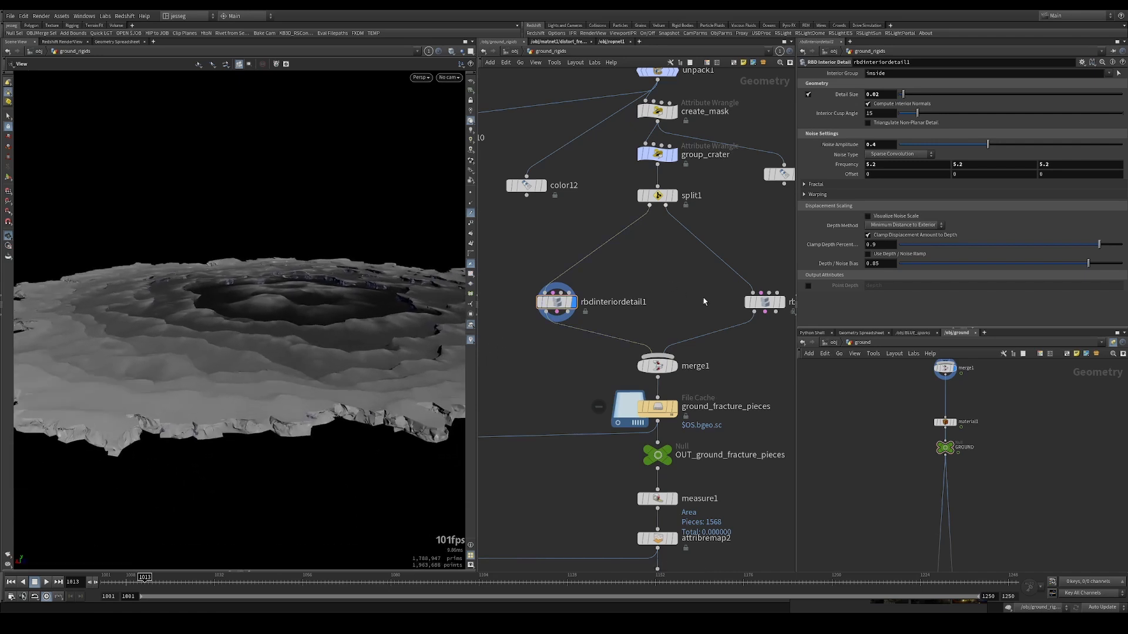
pyautogui.moveTo(637, 270); pyautogui.dragTo(501, 334)
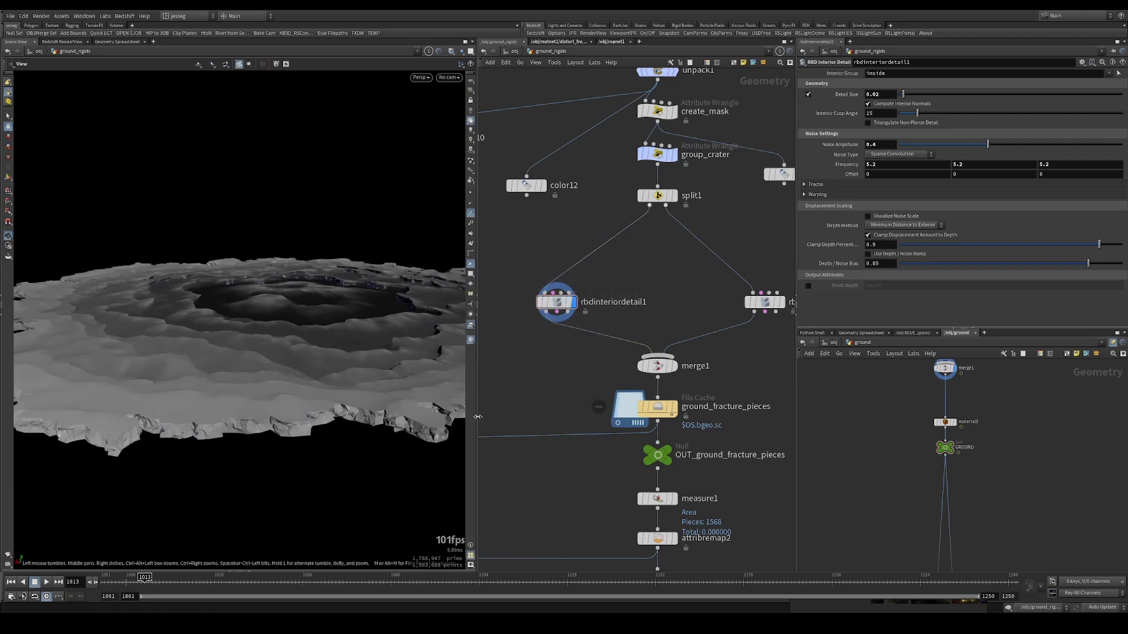
pyautogui.moveTo(399, 420); pyautogui.dragTo(393, 416)
pyautogui.moveTo(393, 416); pyautogui.dragTo(628, 347, button='right')
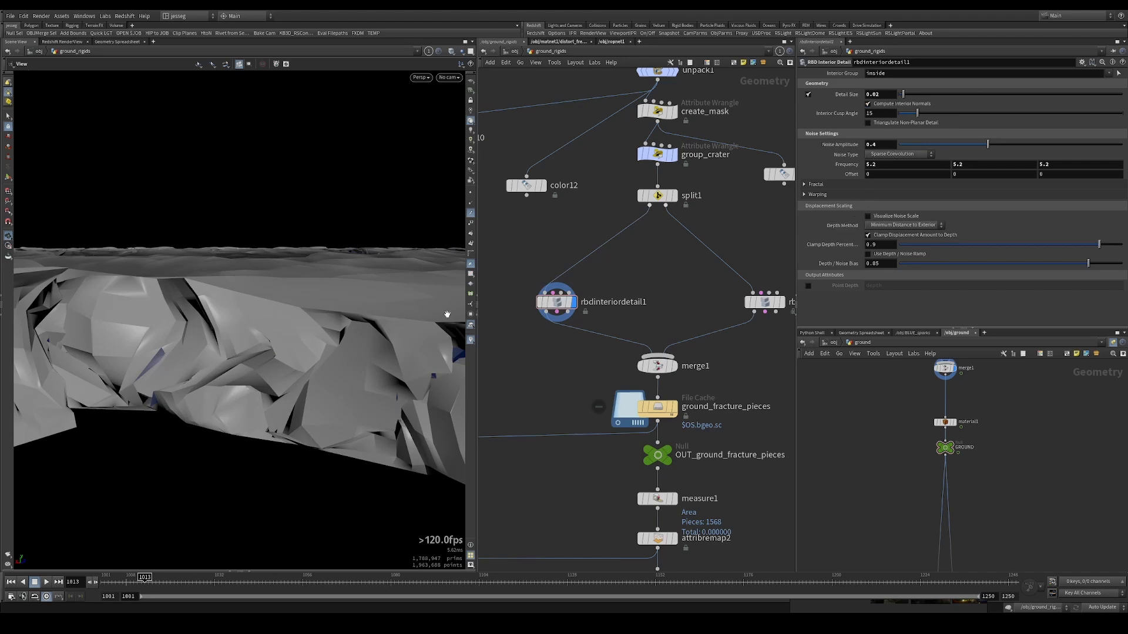
pyautogui.moveTo(447, 315); pyautogui.dragTo(295, 319, button='right')
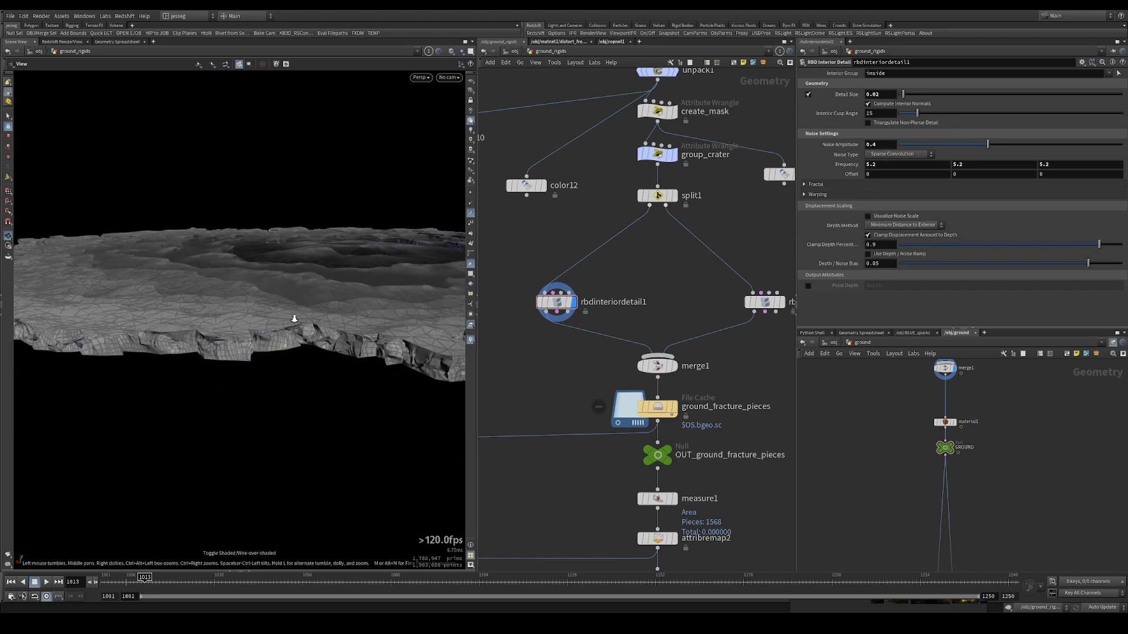
pyautogui.hotkey('shift', 'w')
# - Display the ground_fracture_pieces cache, then select and display rbdinteriordetail2 on split1's other branch
pyautogui.click(617, 415)
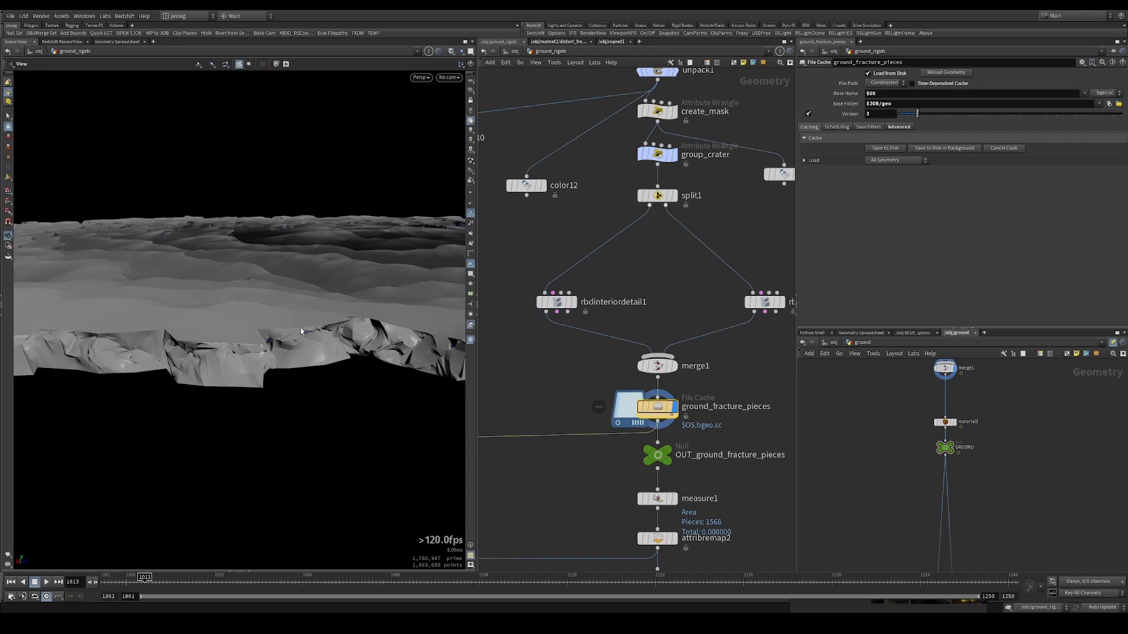
pyautogui.moveTo(712, 292); pyautogui.dragTo(598, 324, button='middle')
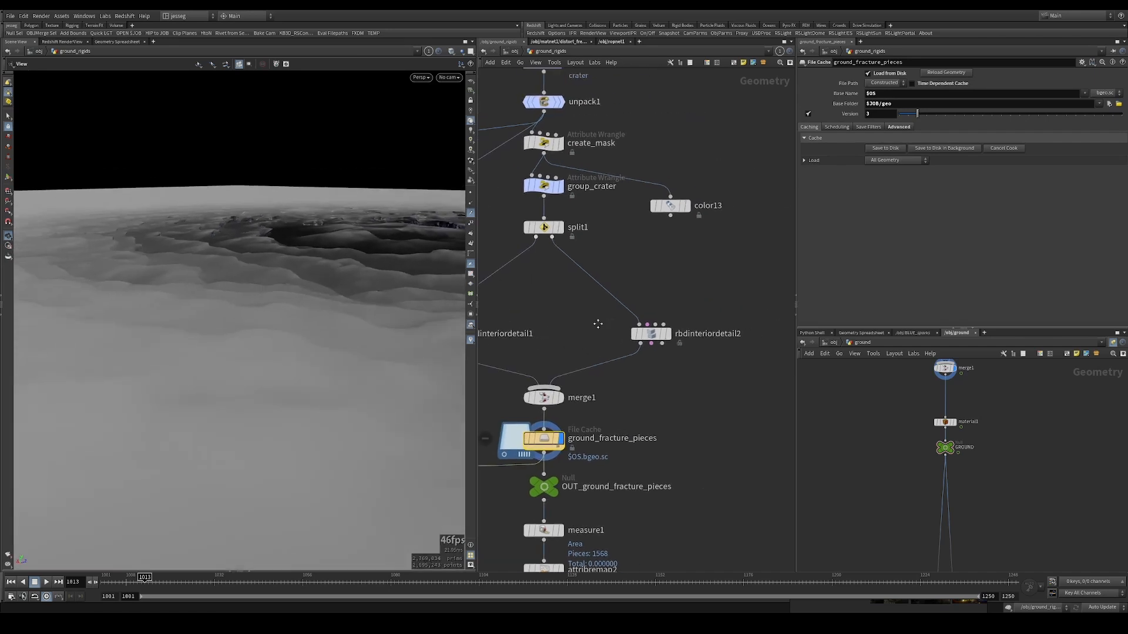
pyautogui.click(651, 334)
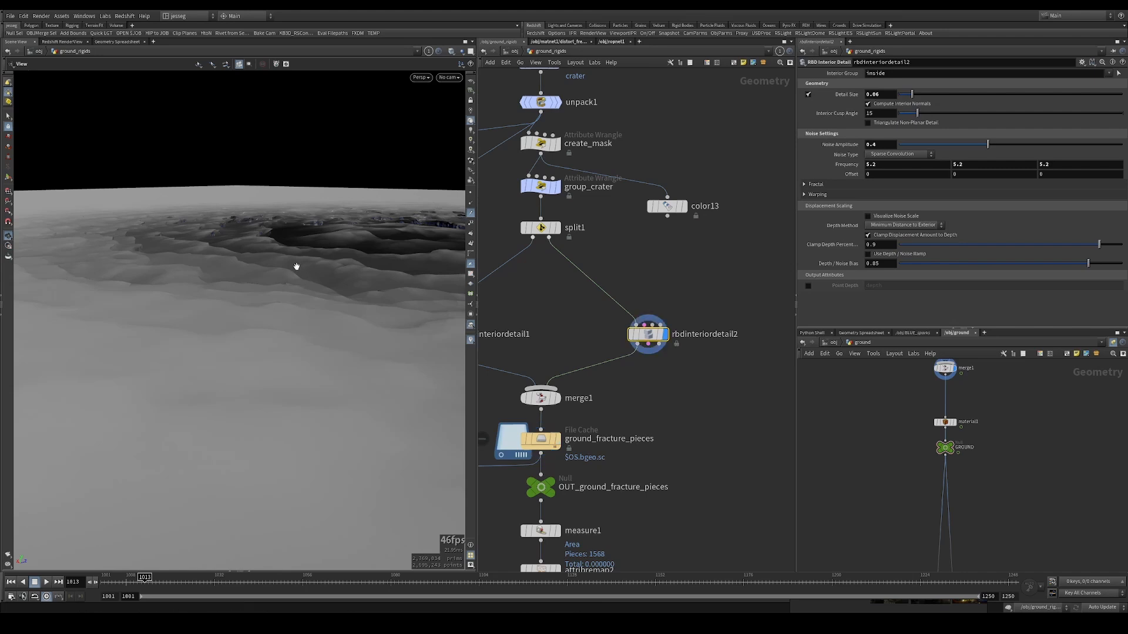
# - Inspect rbdinteriordetail2's fractured ground edge from the side with the wireframe overlay
pyautogui.moveTo(244, 267); pyautogui.dragTo(85, 260)
pyautogui.moveTo(86, 259); pyautogui.dragTo(220, 249, button='right')
pyautogui.moveTo(219, 249); pyautogui.dragTo(246, 256)
pyautogui.hotkey('shift', 'w')
pyautogui.moveTo(239, 262)
pyautogui.mouseDown(button='right')
pyautogui.moveTo(319, 252)
pyautogui.moveTo(238, 255)
pyautogui.mouseUp(button='right')
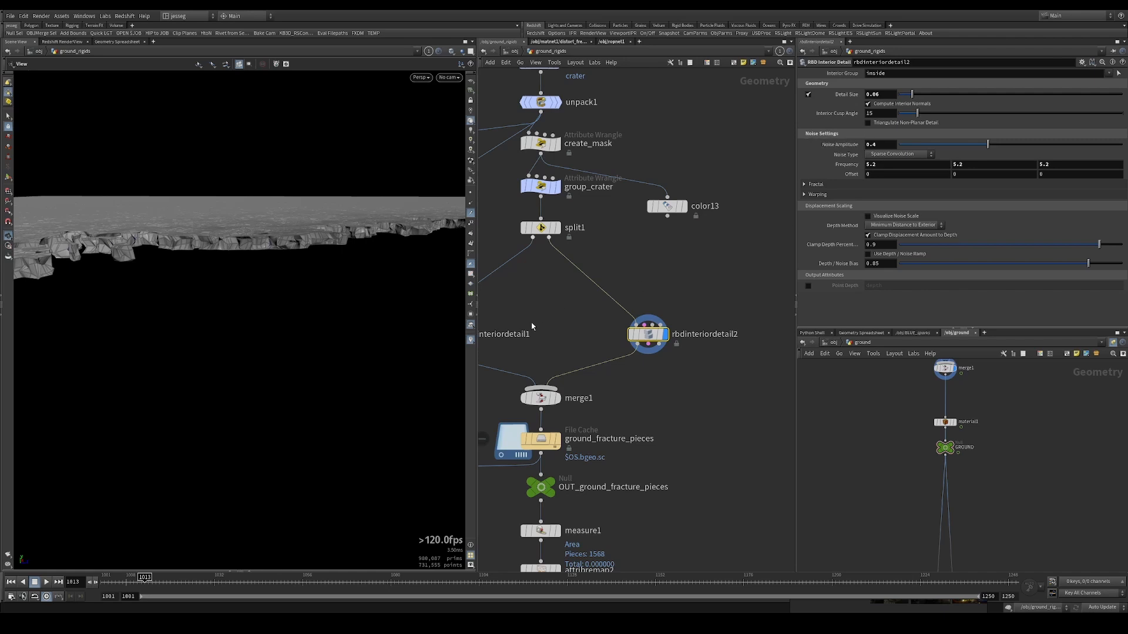
# - Review rbdinteriordetail1's settings alongside rbdinteriordetail2, then select the ground_fracture_pieces file cache
pyautogui.moveTo(532, 327); pyautogui.dragTo(616, 299, button='middle')
pyautogui.moveTo(641, 283); pyautogui.dragTo(531, 325)
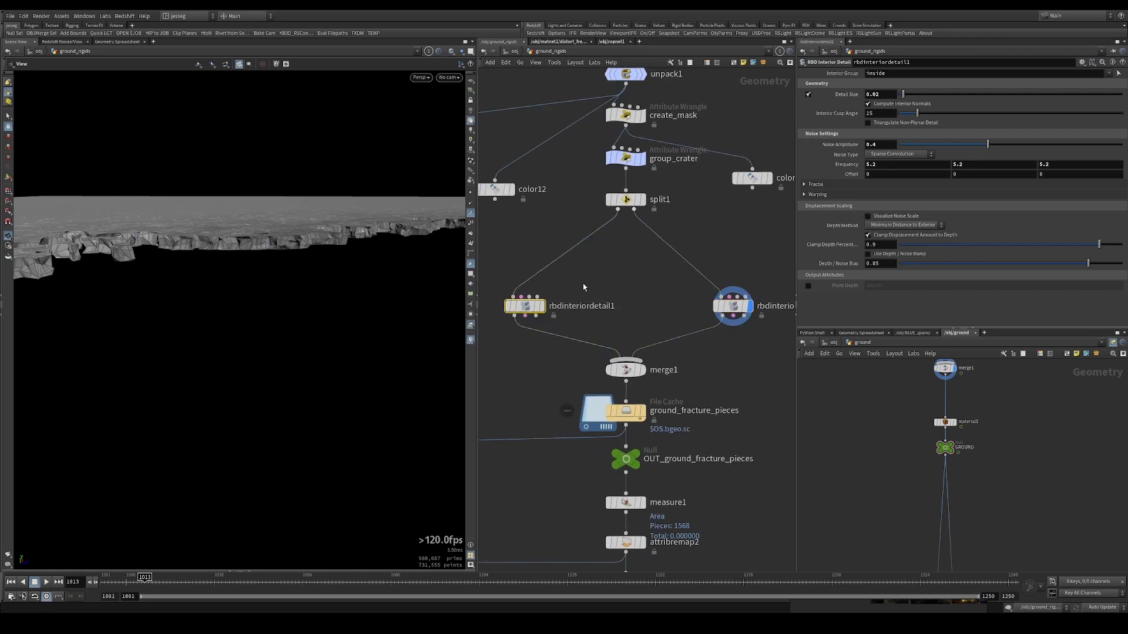
pyautogui.moveTo(601, 277); pyautogui.dragTo(760, 333)
pyautogui.click(633, 346)
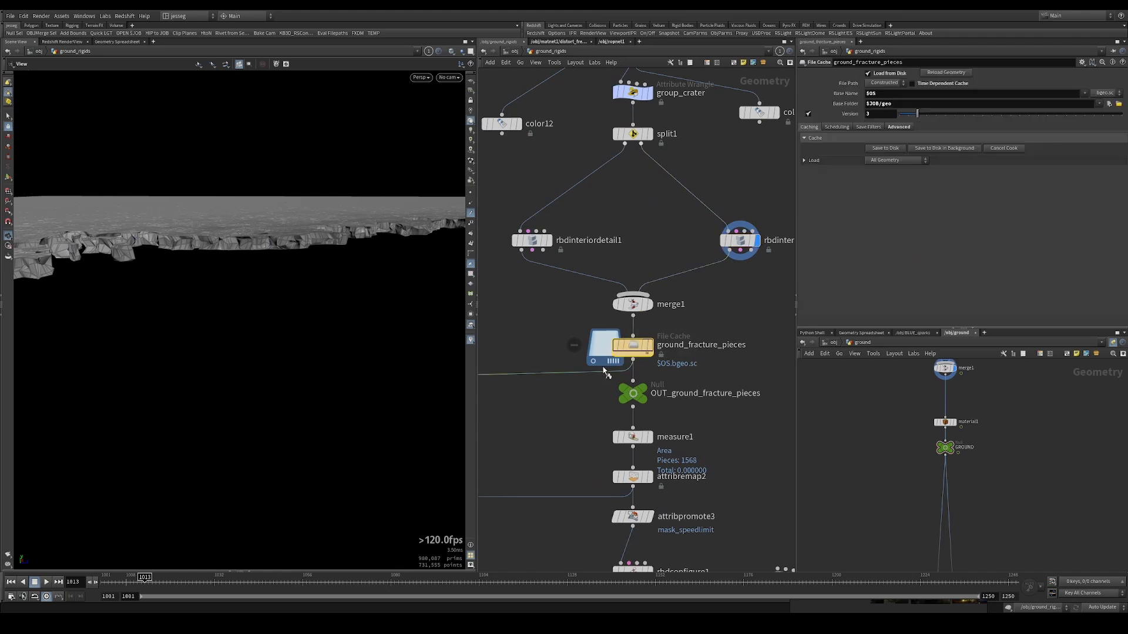
pyautogui.click(649, 346)
# - Select and display the OUT_ground_fracture_pieces null and check its node information
pyautogui.scroll(-2, 681, 326)
pyautogui.moveTo(680, 325); pyautogui.dragTo(720, 253, button='middle')
pyautogui.moveTo(731, 325); pyautogui.dragTo(678, 265, button='middle')
pyautogui.moveTo(664, 262); pyautogui.dragTo(571, 234)
pyautogui.press('r')
pyautogui.moveTo(684, 264); pyautogui.dragTo(671, 227, button='middle')
pyautogui.moveTo(677, 222); pyautogui.dragTo(572, 205)
pyautogui.moveTo(644, 226); pyautogui.dragTo(644, 155, button='middle')
pyautogui.scroll(-3, 645, 155)
pyautogui.moveTo(665, 194); pyautogui.dragTo(691, 284, button='middle')
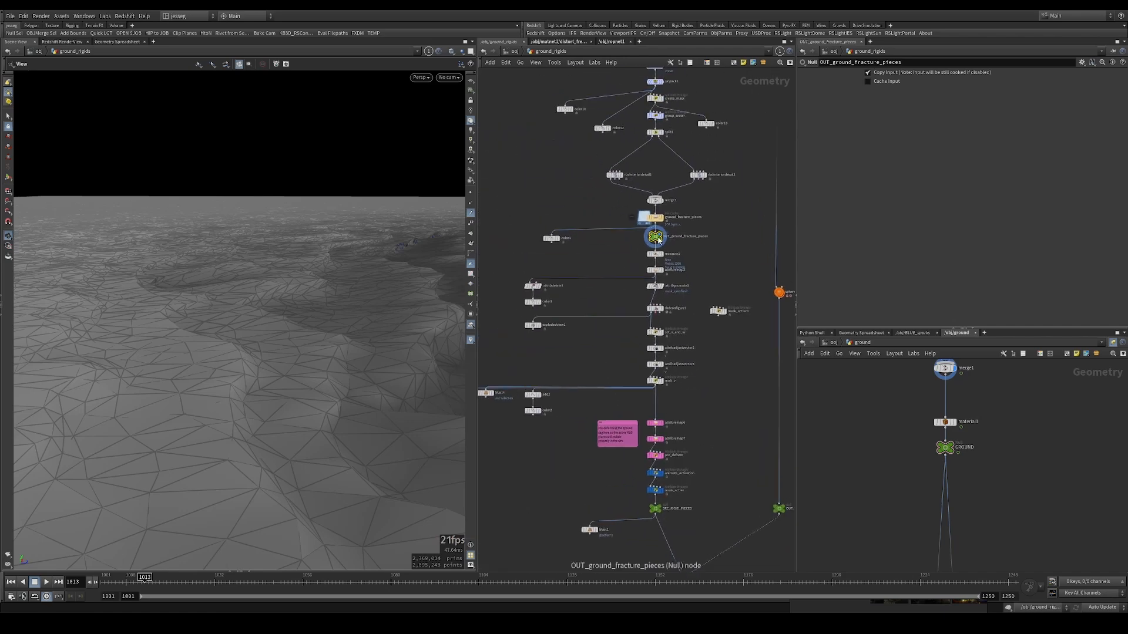
pyautogui.middleClick(656, 238)
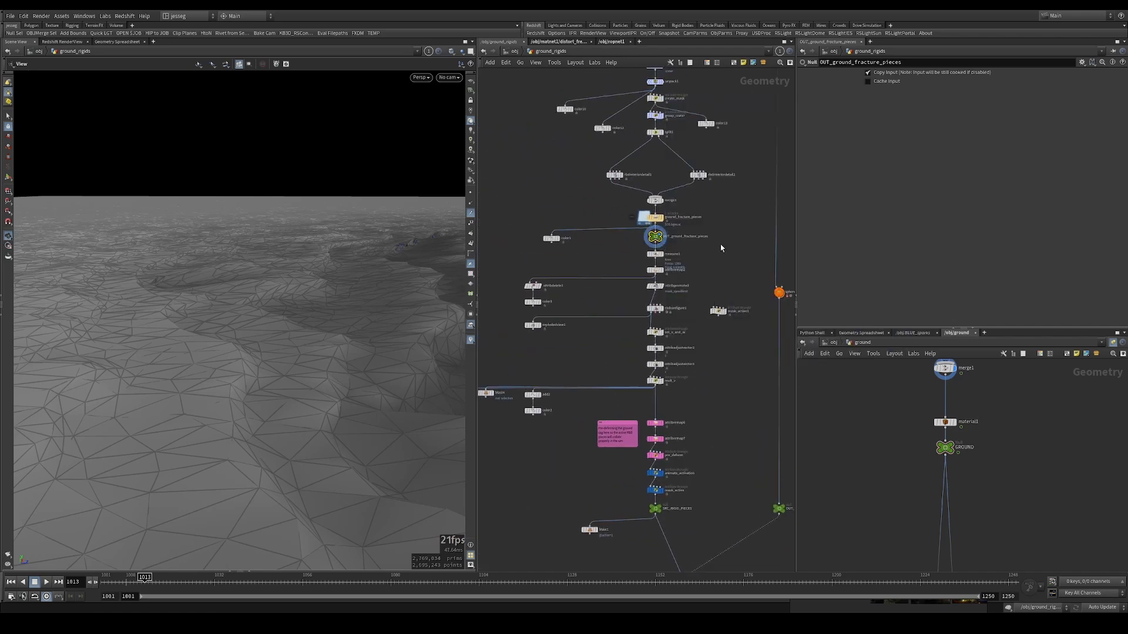
# - Review the node chain from measure1 downward by highlighting it, then clear the selection and view the downstream network
pyautogui.scroll(2, 677, 247)
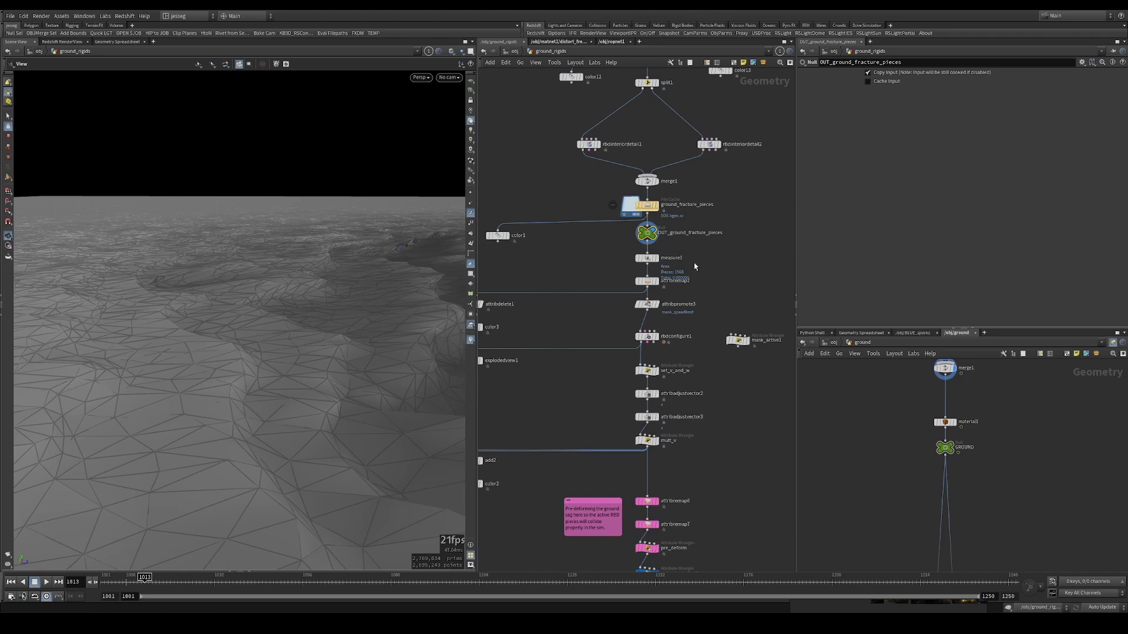
pyautogui.moveTo(694, 263); pyautogui.dragTo(681, 158, button='middle')
pyautogui.scroll(-3, 691, 222)
pyautogui.moveTo(617, 138); pyautogui.dragTo(661, 273)
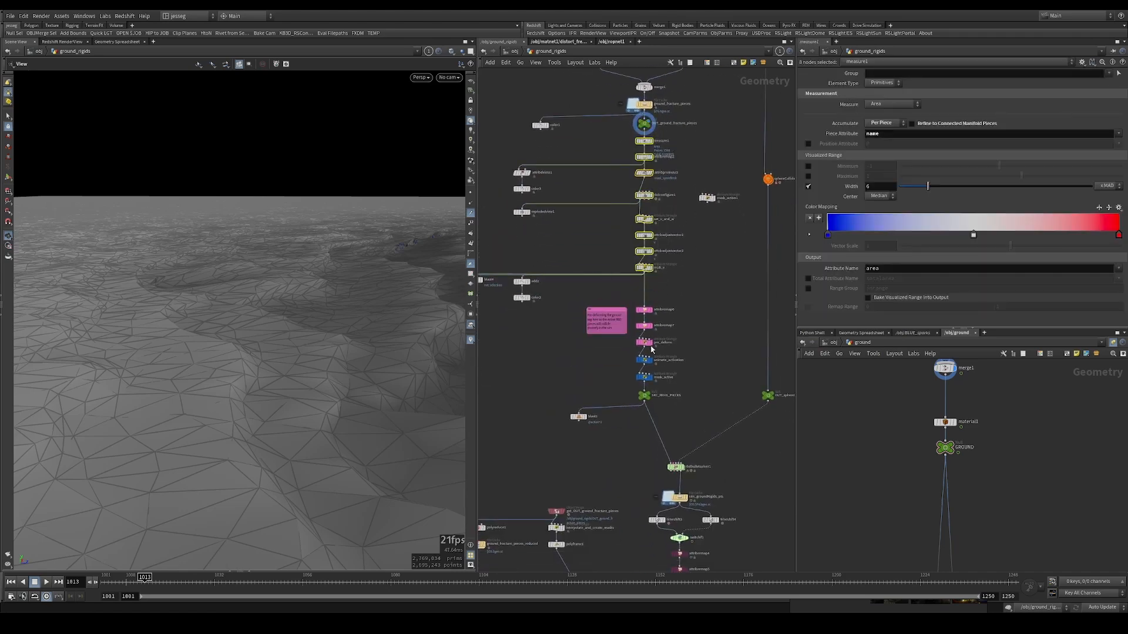
pyautogui.click(690, 315)
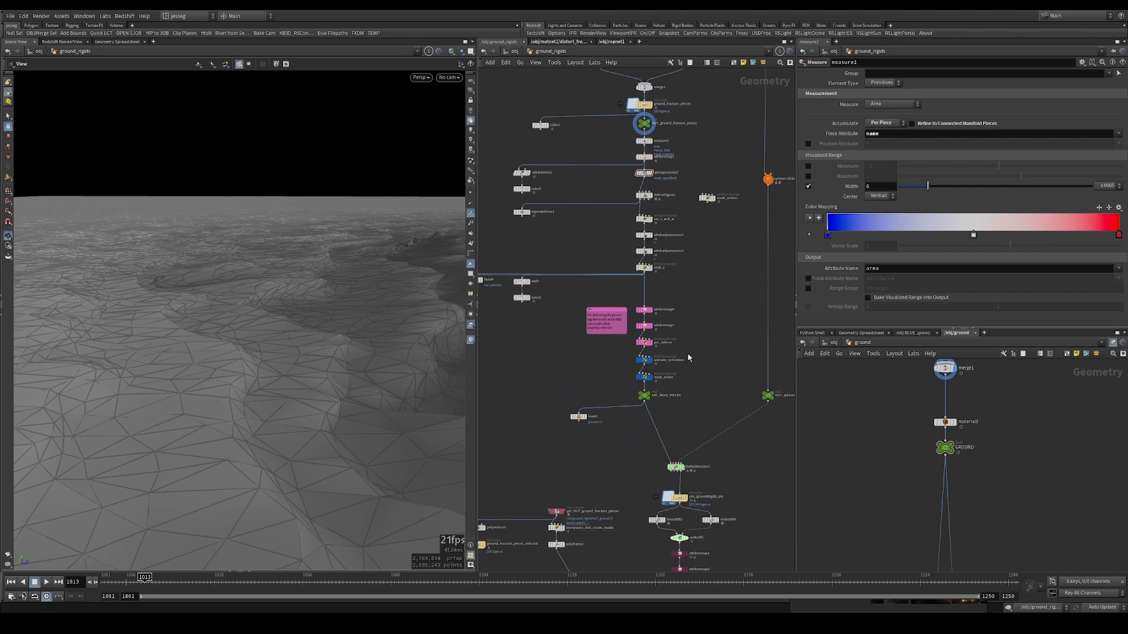
pyautogui.moveTo(669, 338); pyautogui.dragTo(654, 358, button='middle')
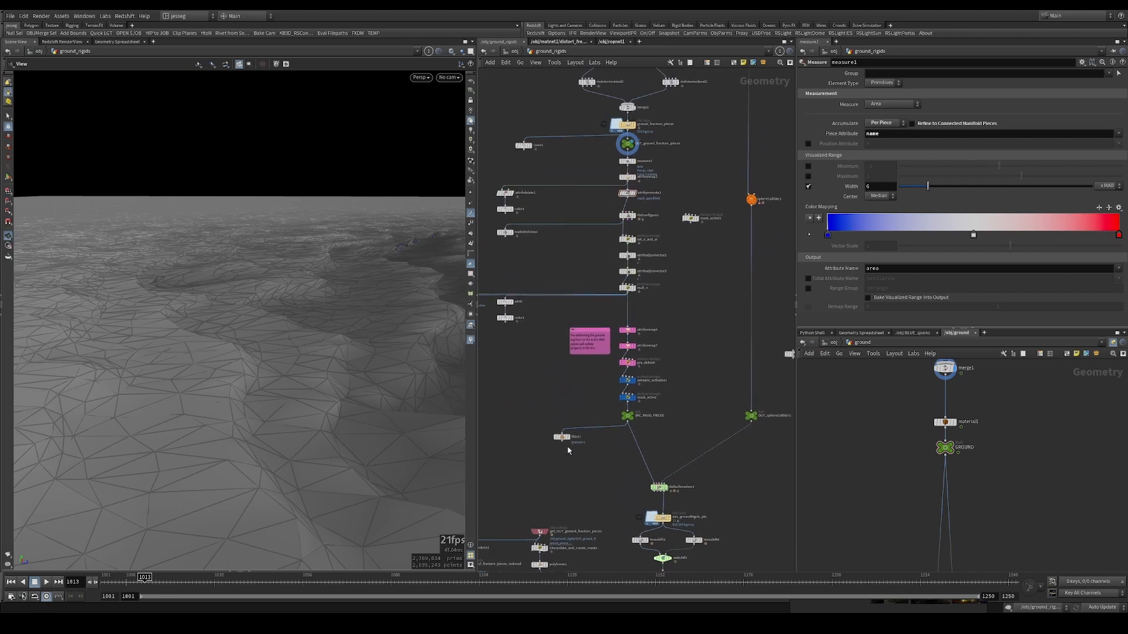